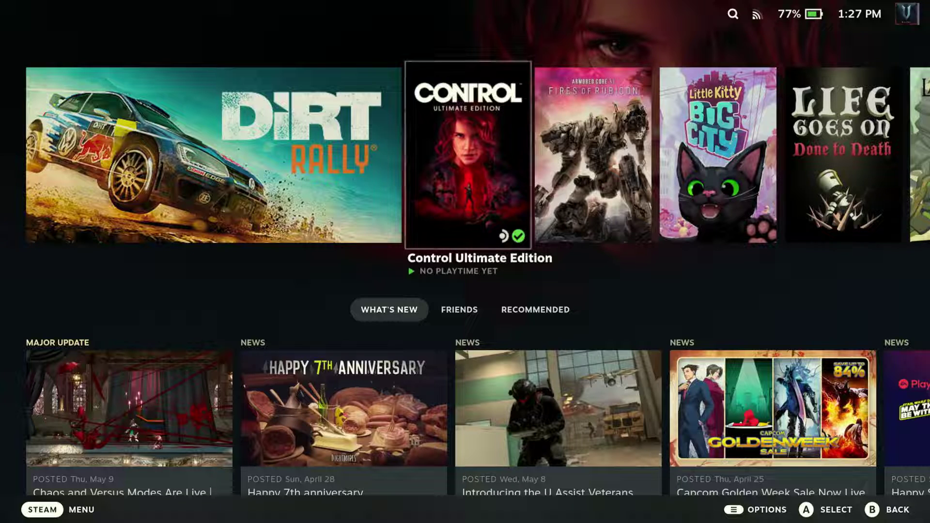
Open the Decky plugin store from the Decky plugin list
{"action": "key", "text": "ctrl+2"}
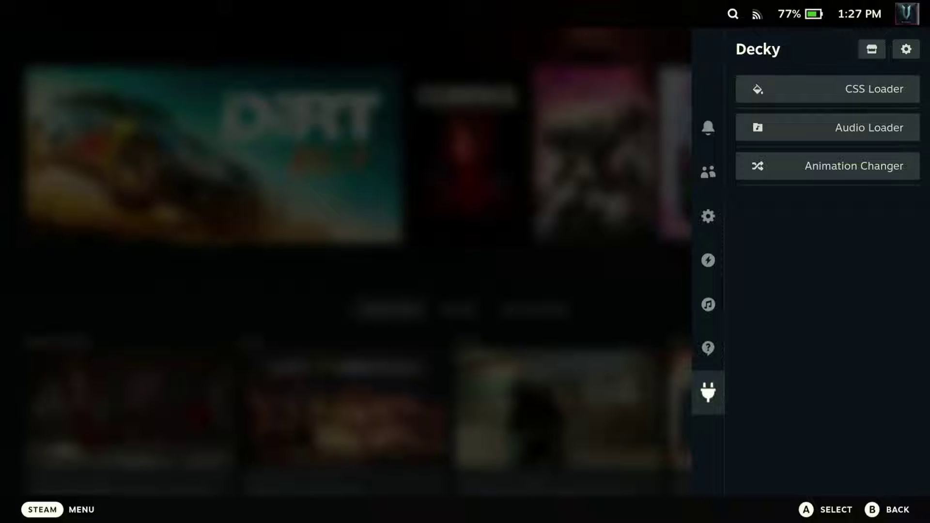
{"action": "key", "text": "Right"}
{"action": "key", "text": "Left"}
{"action": "key", "text": "Down"}
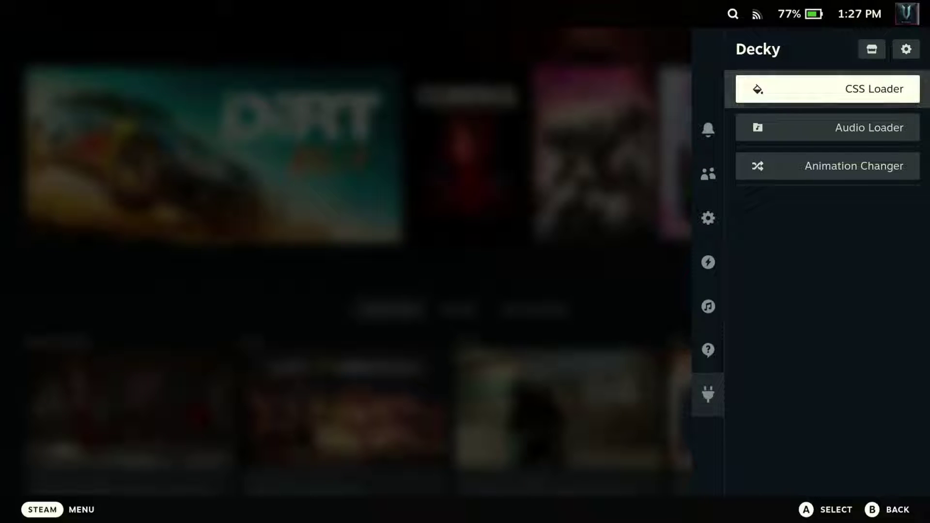
{"action": "key", "text": "Down"}
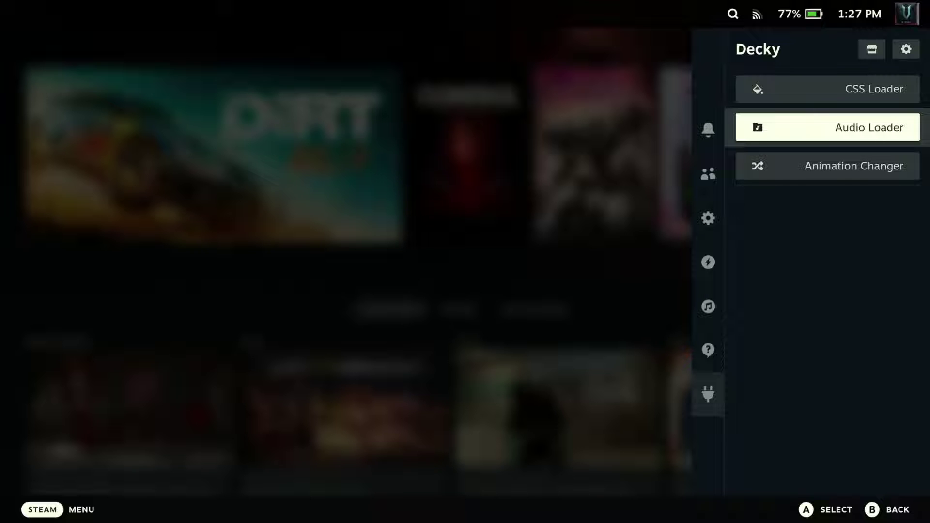
{"action": "key", "text": "Up"}
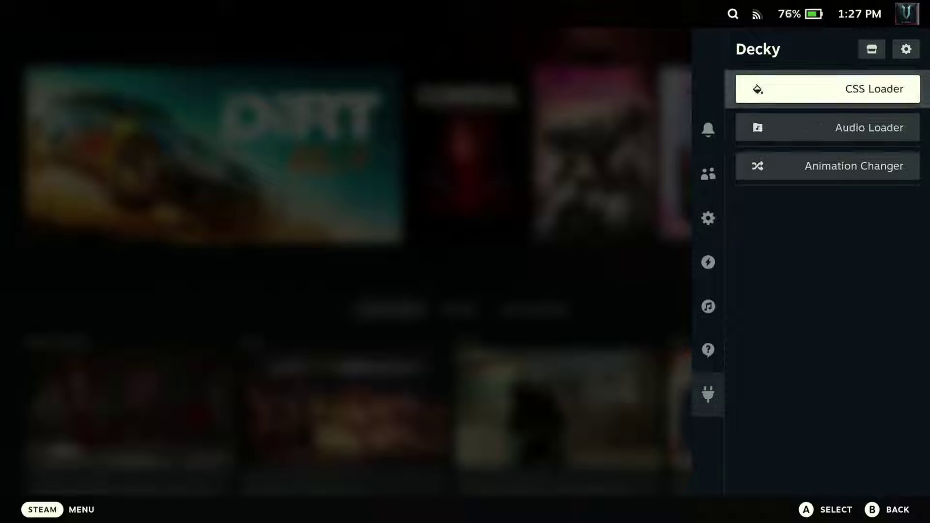
{"action": "key", "text": "Up"}
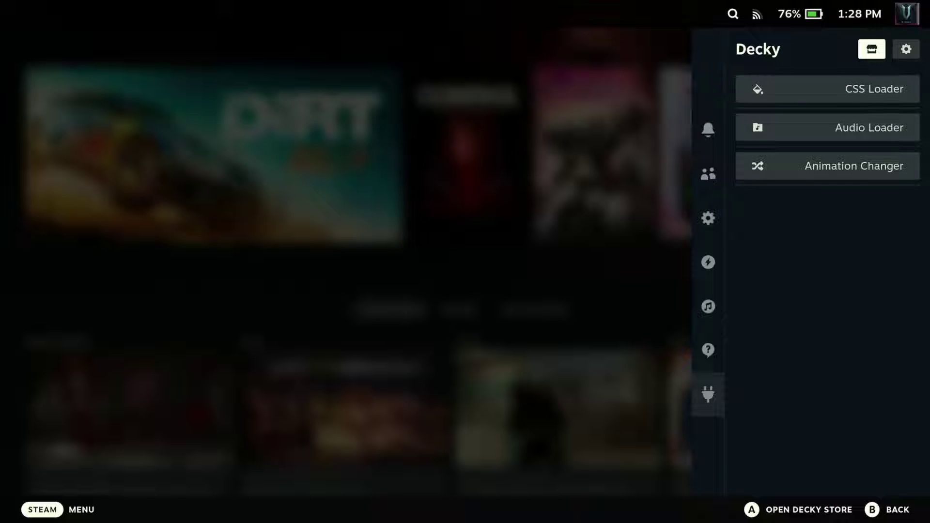
{"action": "key", "text": "Return"}
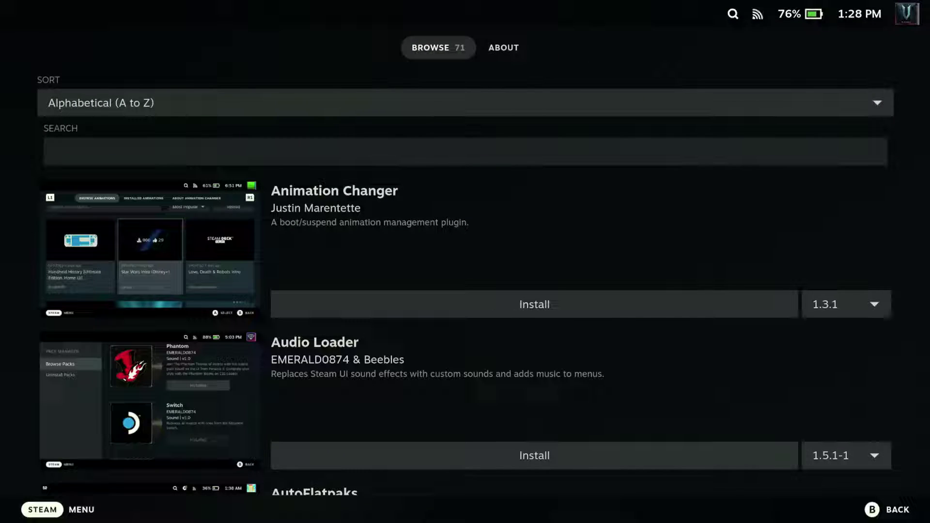
Examine the Animation Changer and Audio Loader entries in the plugin store, and return to the home screen
{"action": "key", "text": "Down"}
{"action": "key", "text": "Down"}
{"action": "key", "text": "Down"}
{"action": "key", "text": "Down"}
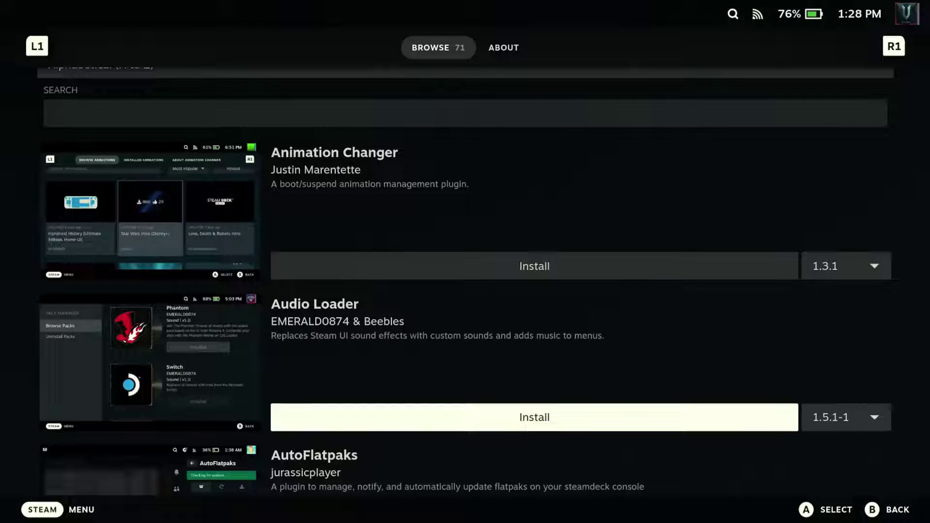
{"action": "key", "text": "Up"}
{"action": "key", "text": "Down"}
{"action": "key", "text": "Up"}
{"action": "key", "text": "Down"}
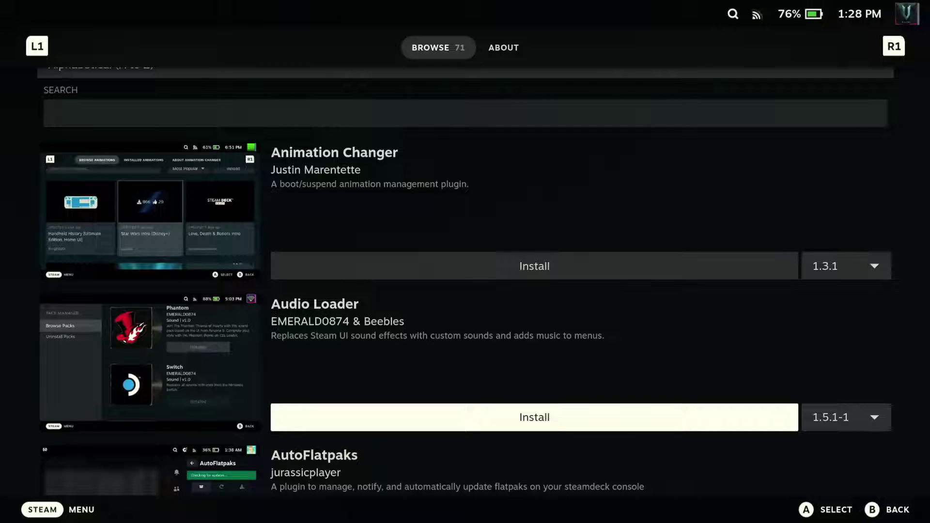
{"action": "key", "text": "Escape"}
{"action": "key", "text": "Escape"}
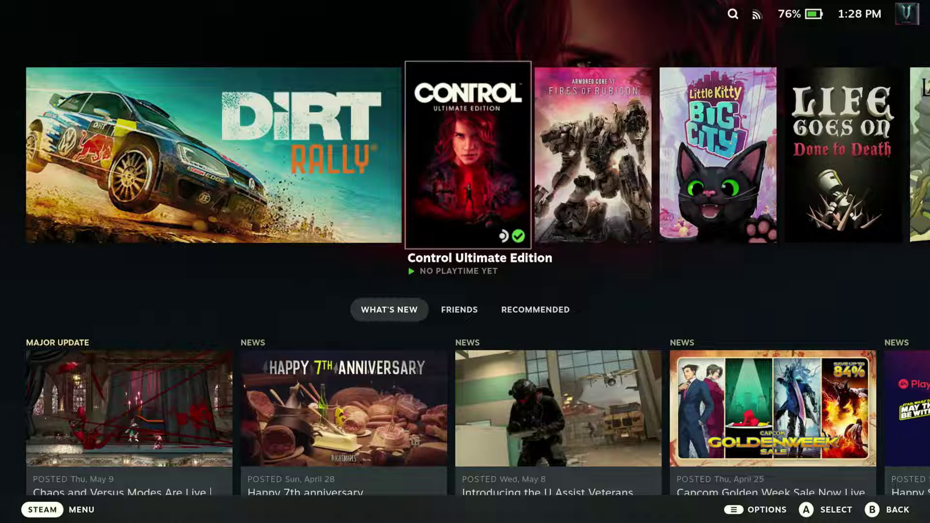
Open the CSS Loader plugin in Decky and bring up its downloadable themes catalogue
{"action": "key", "text": "ctrl+2"}
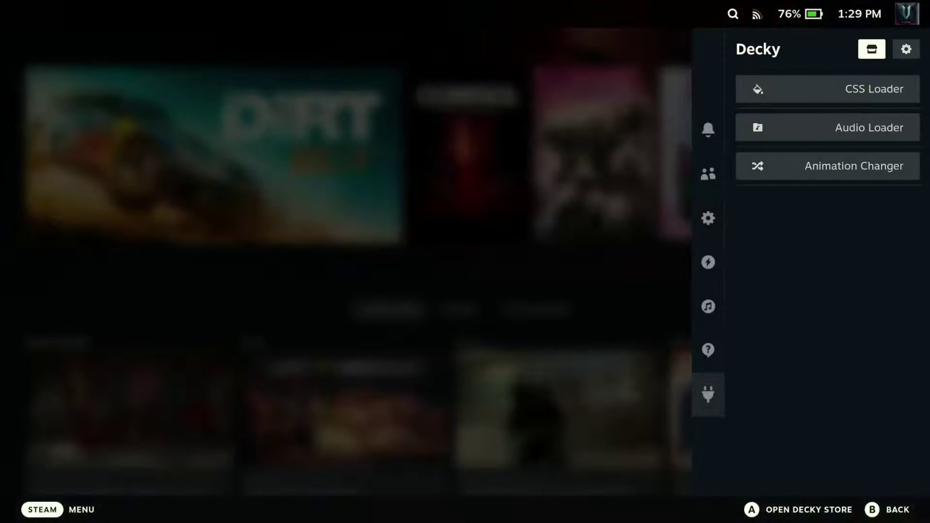
{"action": "key", "text": "Right"}
{"action": "key", "text": "Down"}
{"action": "key", "text": "Return"}
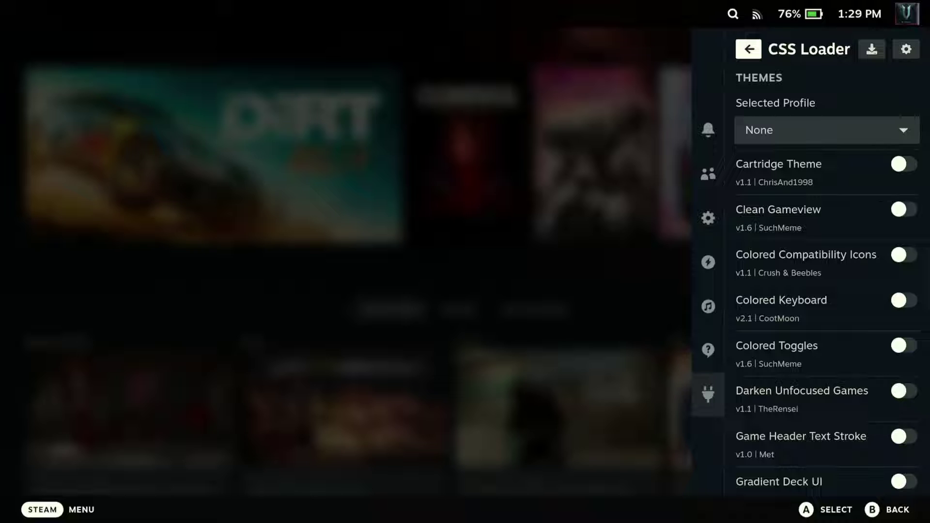
{"action": "key", "text": "Down"}
{"action": "key", "text": "Up"}
{"action": "key", "text": "Right"}
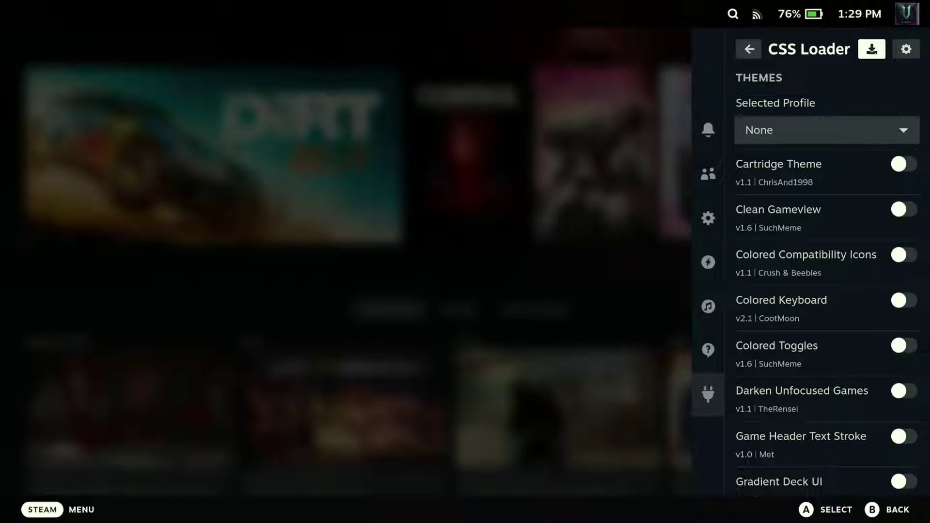
{"action": "key", "text": "Return"}
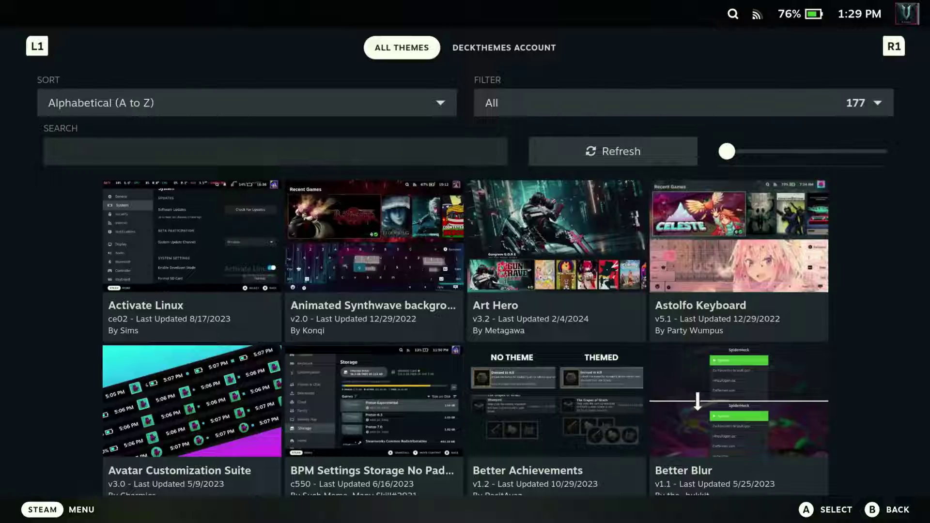
Look through the first batch of themes in the alphabetical catalogue and load more entries
{"action": "key", "text": "Down"}
{"action": "key", "text": "Down"}
{"action": "key", "text": "Down"}
{"action": "key", "text": "Down"}
{"action": "key", "text": "Down"}
{"action": "key", "text": "Down"}
{"action": "key", "text": "Down"}
{"action": "key", "text": "Down"}
{"action": "key", "text": "Down"}
{"action": "key", "text": "Down"}
{"action": "key", "text": "Down"}
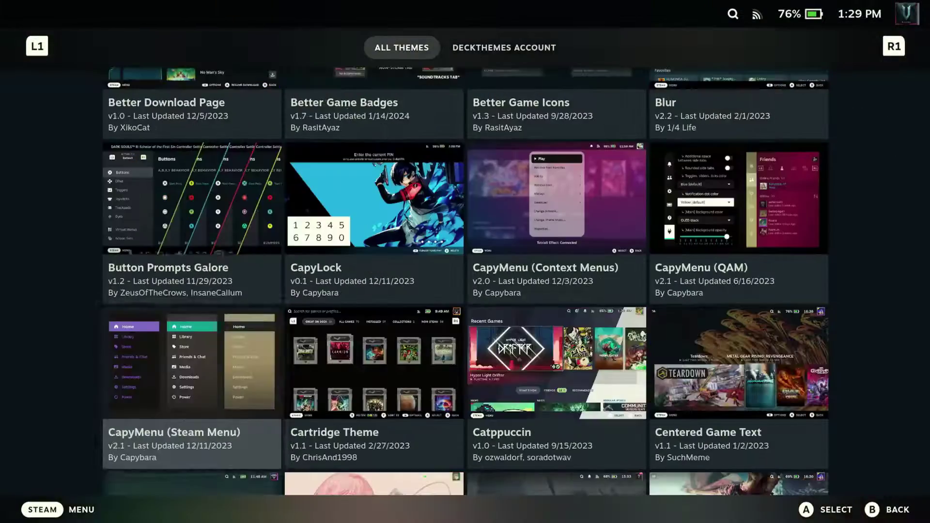
{"action": "key", "text": "Down"}
{"action": "key", "text": "Down"}
{"action": "key", "text": "Down"}
{"action": "key", "text": "Down"}
{"action": "key", "text": "Down"}
{"action": "key", "text": "Down"}
{"action": "key", "text": "Down"}
{"action": "key", "text": "Down"}
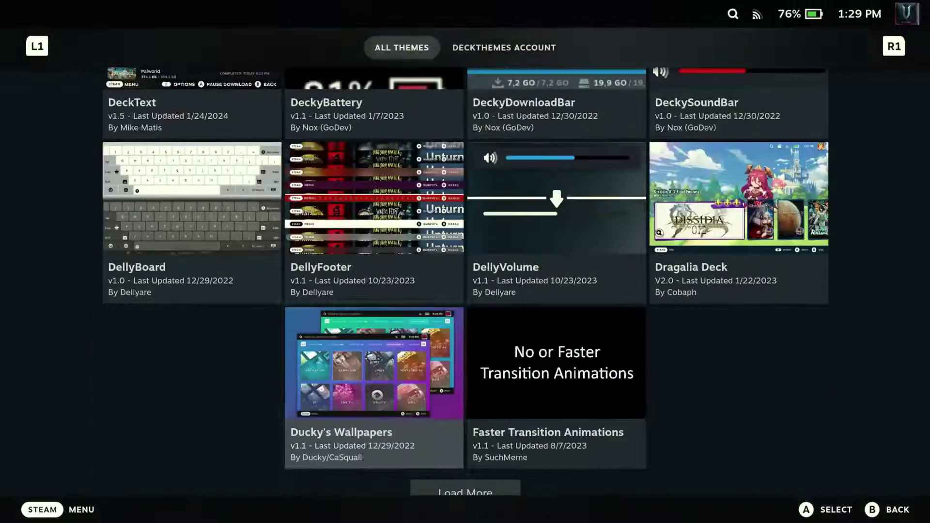
{"action": "key", "text": "Return"}
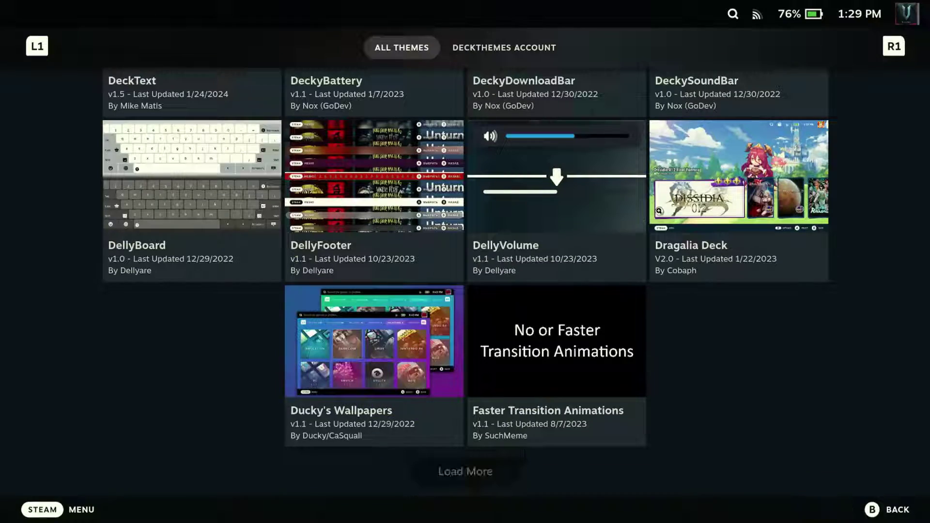
Examine the second batch of themes, from Fix Background Blur onward, and load another batch
{"action": "key", "text": "Down"}
{"action": "key", "text": "Down"}
{"action": "key", "text": "Down"}
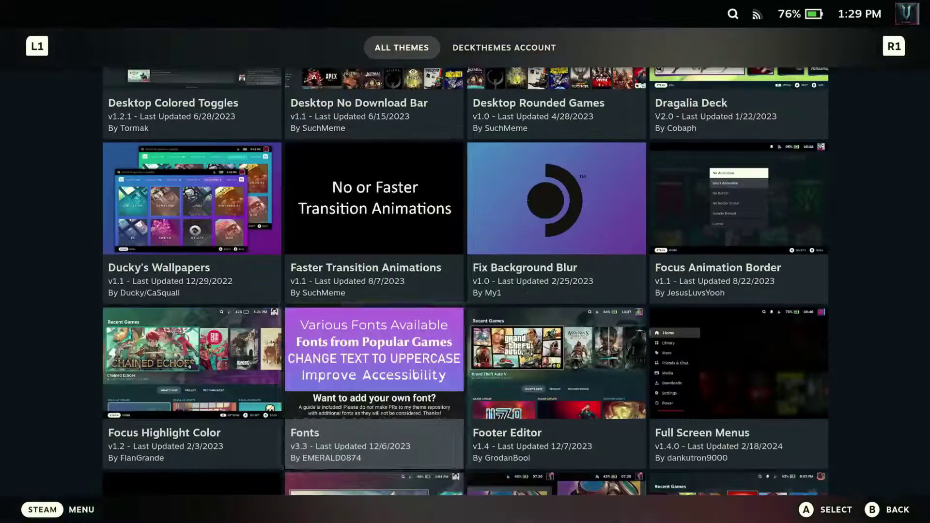
{"action": "key", "text": "Down"}
{"action": "key", "text": "Down"}
{"action": "key", "text": "Down"}
{"action": "key", "text": "Down"}
{"action": "key", "text": "Down"}
{"action": "key", "text": "Down"}
{"action": "key", "text": "Down"}
{"action": "key", "text": "Down"}
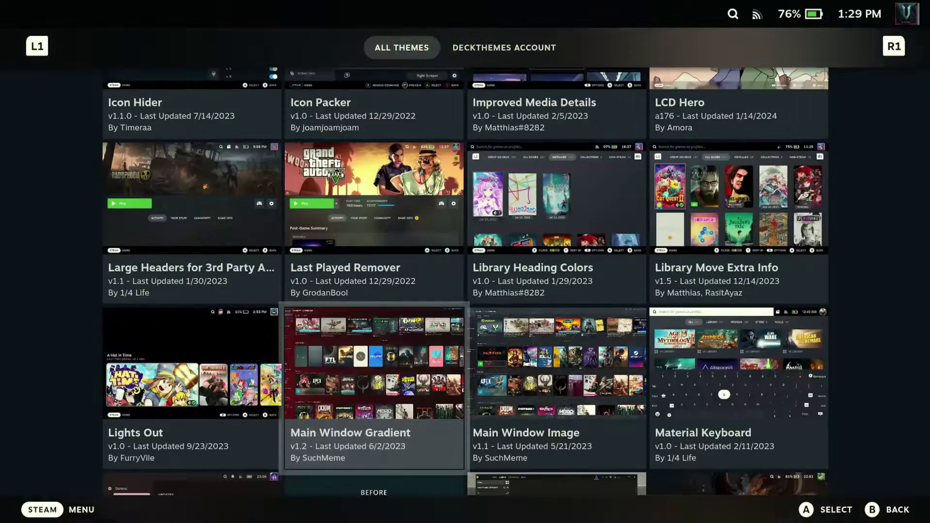
{"action": "key", "text": "Return"}
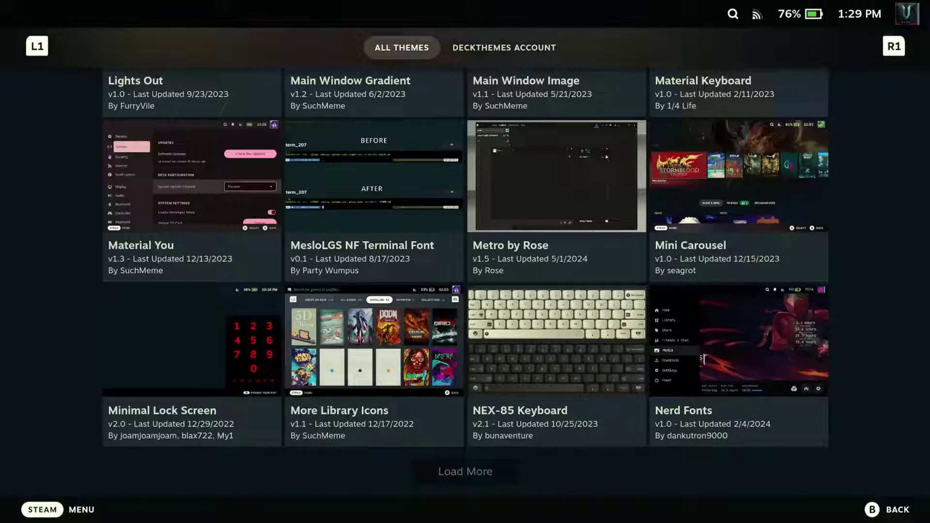
Look through the third batch of themes and highlight the Pip-Boy theme
{"action": "key", "text": "Down"}
{"action": "key", "text": "Down"}
{"action": "key", "text": "Down"}
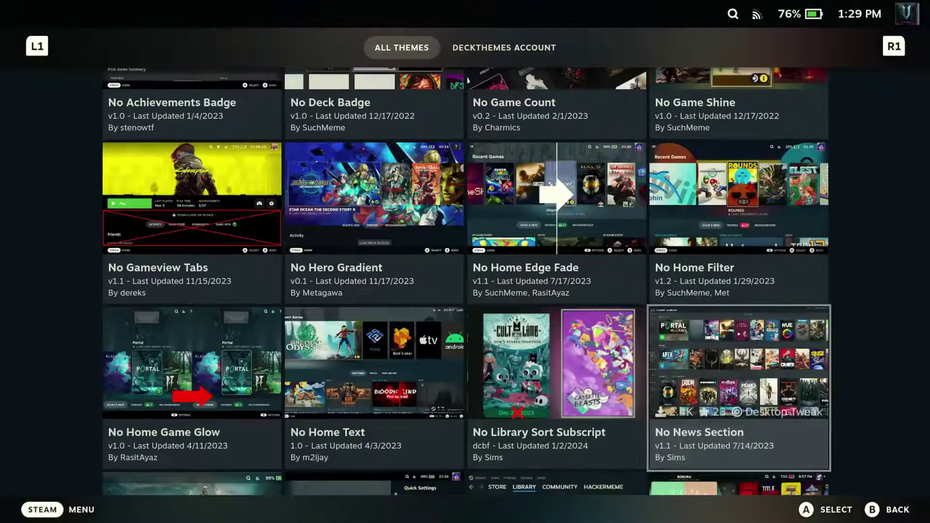
{"action": "key", "text": "Down"}
{"action": "key", "text": "Down"}
{"action": "key", "text": "Down"}
{"action": "key", "text": "Left"}
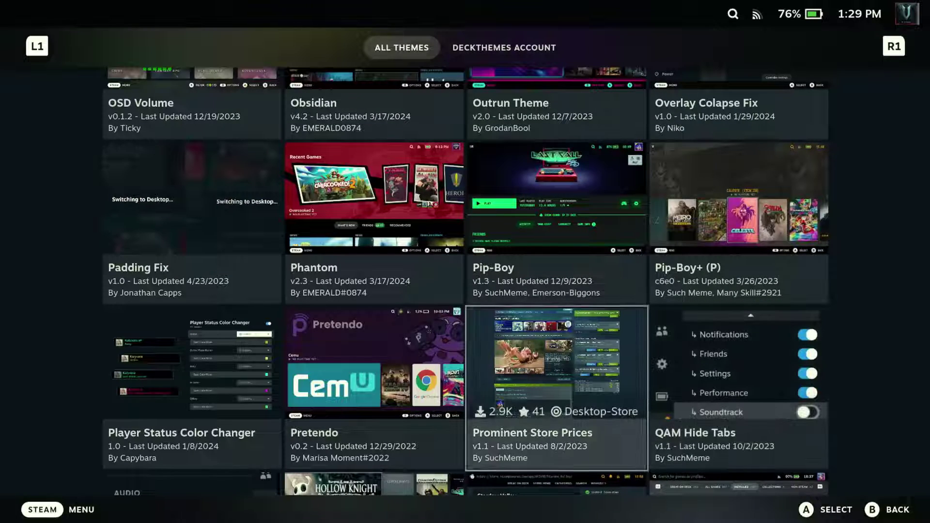
{"action": "key", "text": "Up"}
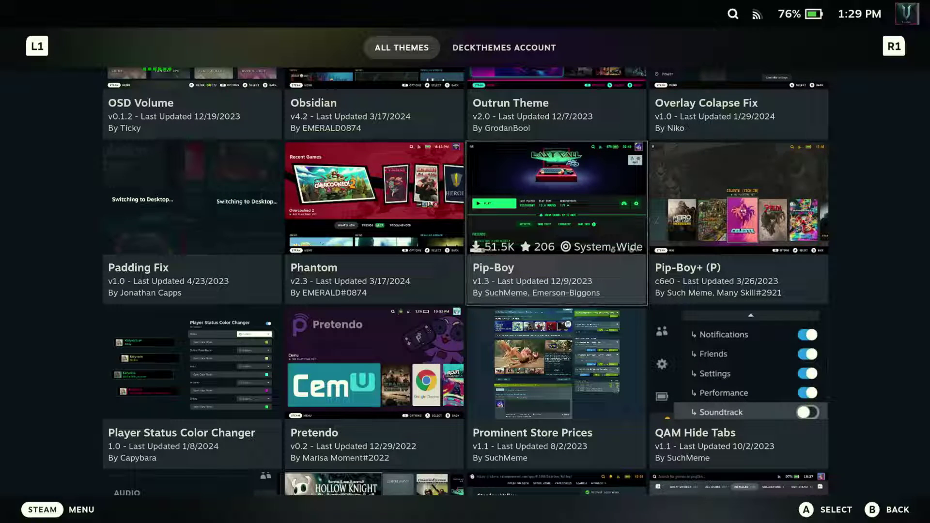
Go from CSS Loader back to the Decky plugin list and open Audio Loader
{"action": "key", "text": "ctrl+2"}
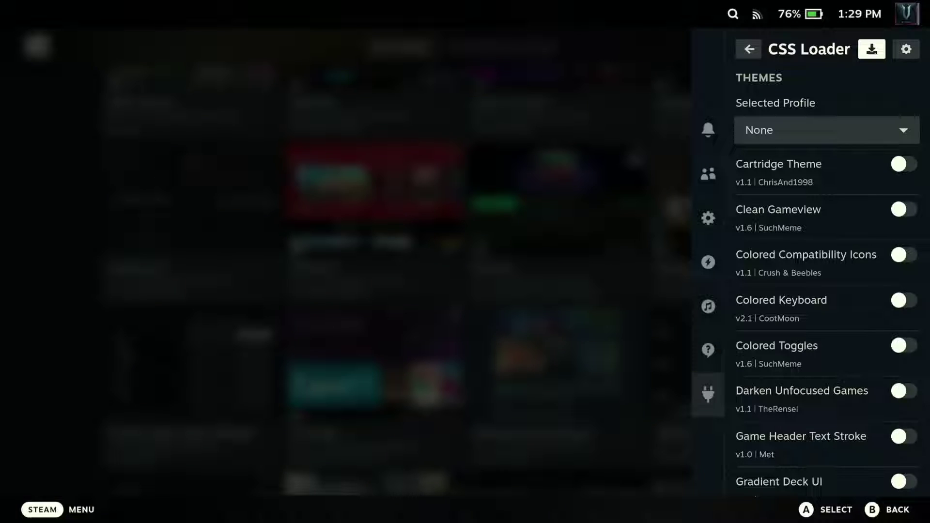
{"action": "key", "text": "Left"}
{"action": "key", "text": "Return"}
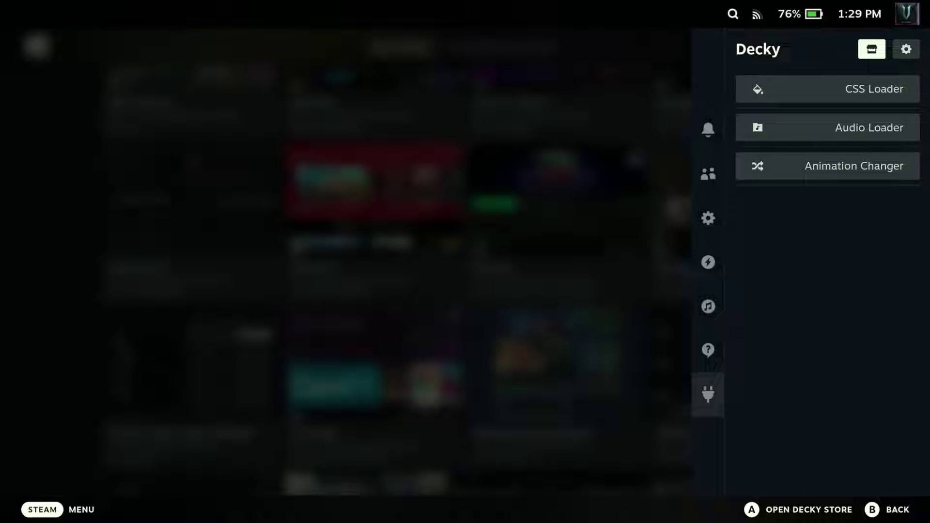
{"action": "key", "text": "Down"}
{"action": "key", "text": "Down"}
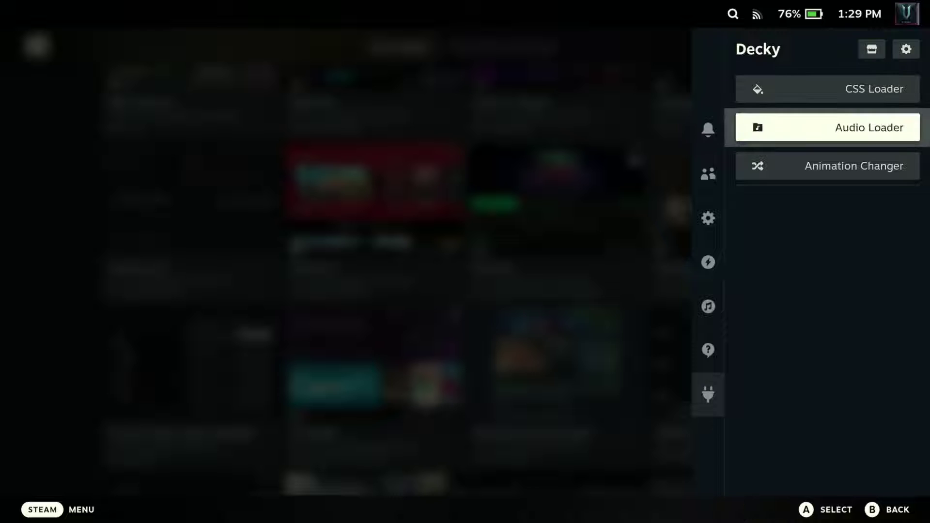
{"action": "key", "text": "Return"}
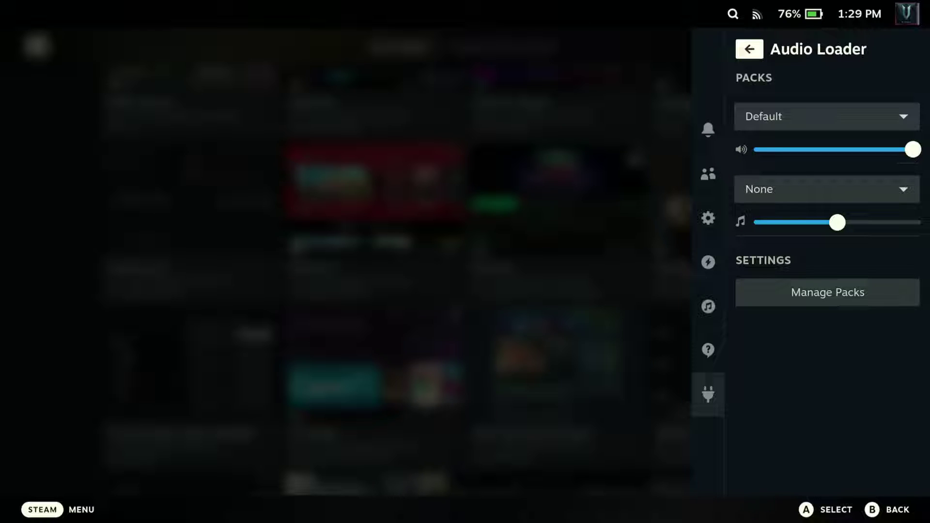
Open Audio Loader's pack manager to browse the available sound and music packs
{"action": "key", "text": "Down"}
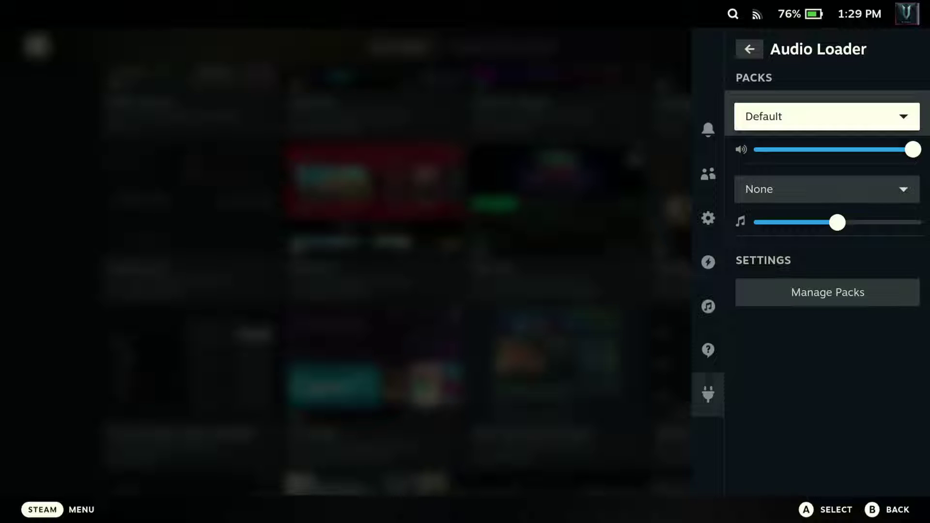
{"action": "key", "text": "Down"}
{"action": "key", "text": "Down"}
{"action": "key", "text": "Down"}
{"action": "key", "text": "Down"}
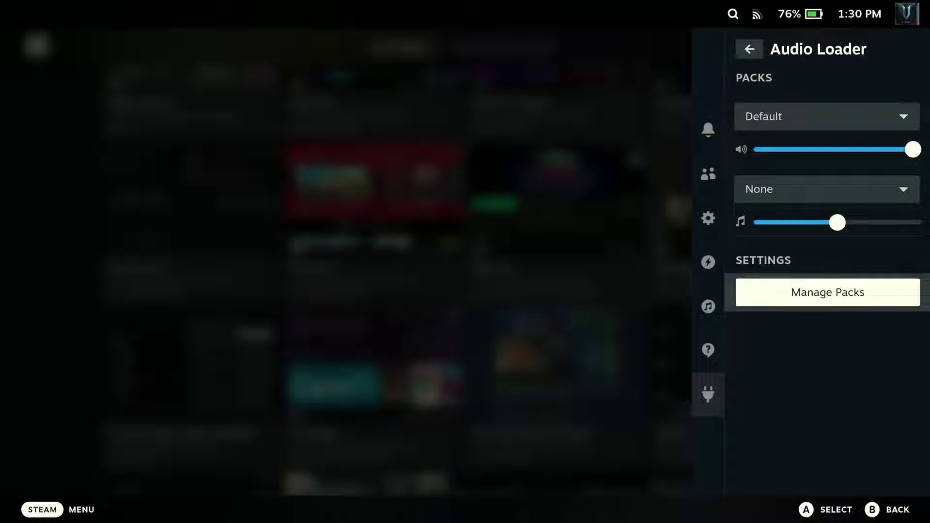
{"action": "key", "text": "Return"}
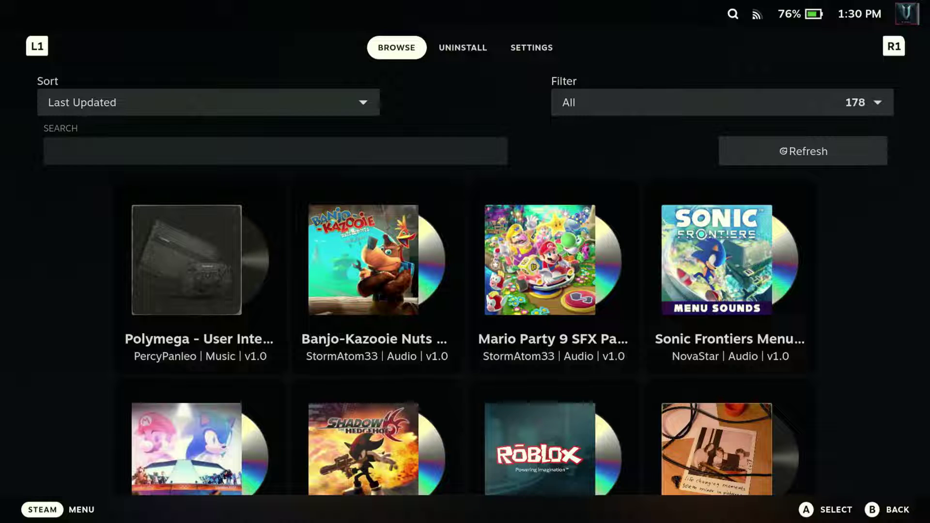
Look through the available audio and music packs in last-updated order
{"action": "key", "text": "Down"}
{"action": "key", "text": "Down"}
{"action": "key", "text": "Down"}
{"action": "key", "text": "Down"}
{"action": "key", "text": "Down"}
{"action": "key", "text": "Down"}
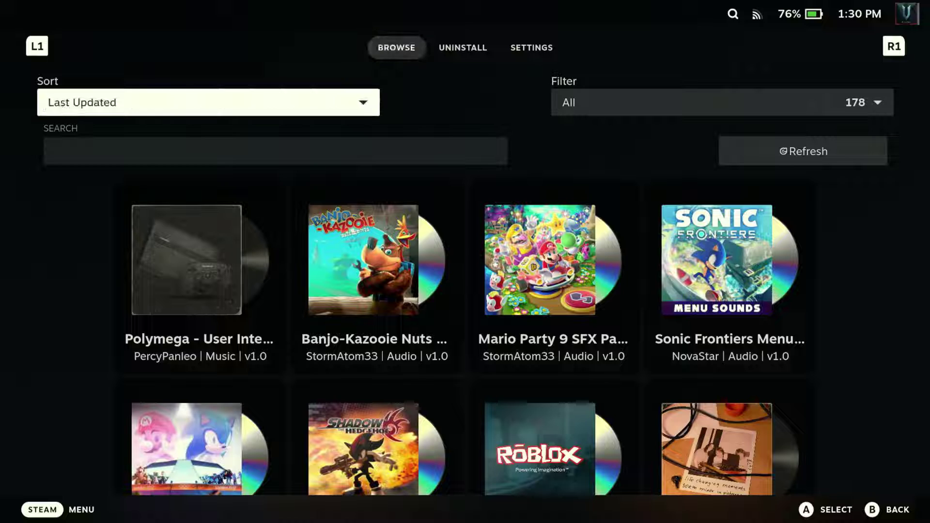
{"action": "key", "text": "Down"}
{"action": "key", "text": "Down"}
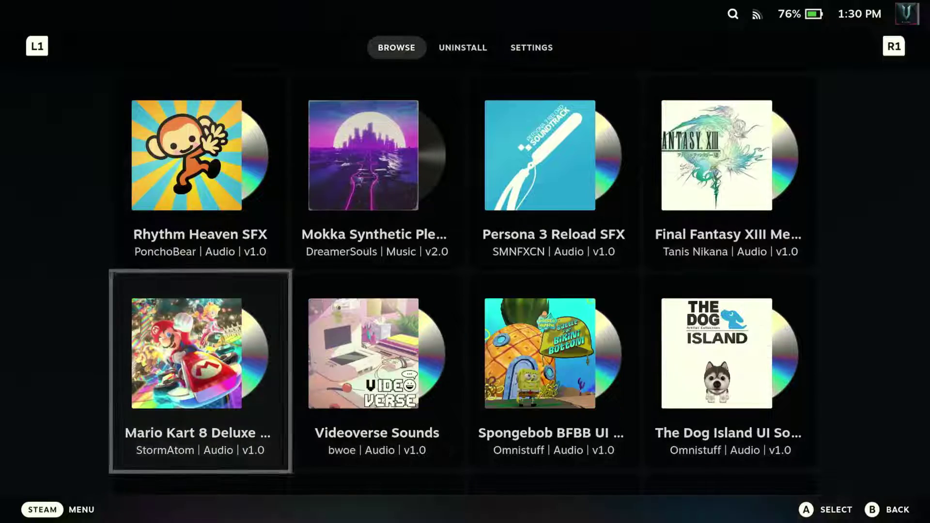
{"action": "key", "text": "Down"}
{"action": "key", "text": "Down"}
{"action": "key", "text": "Down"}
{"action": "key", "text": "Down"}
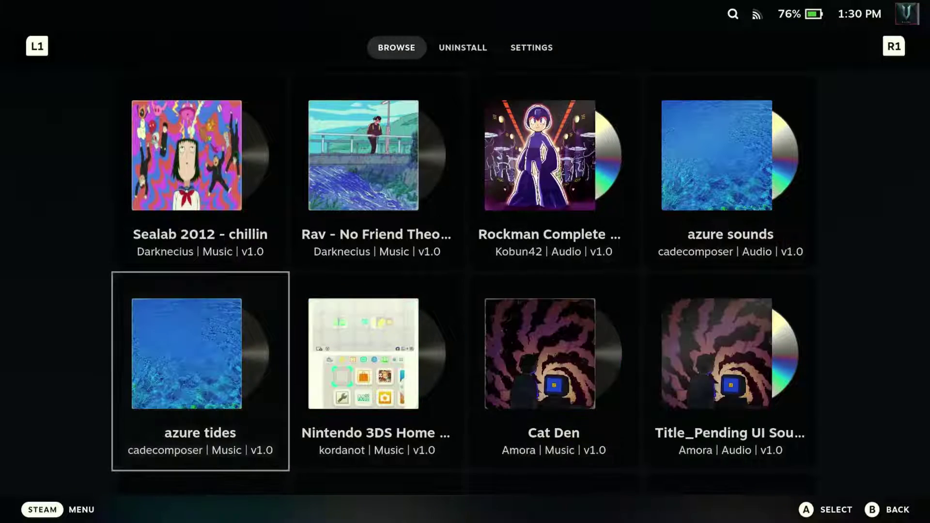
{"action": "key", "text": "Down"}
{"action": "key", "text": "Down"}
{"action": "key", "text": "Down"}
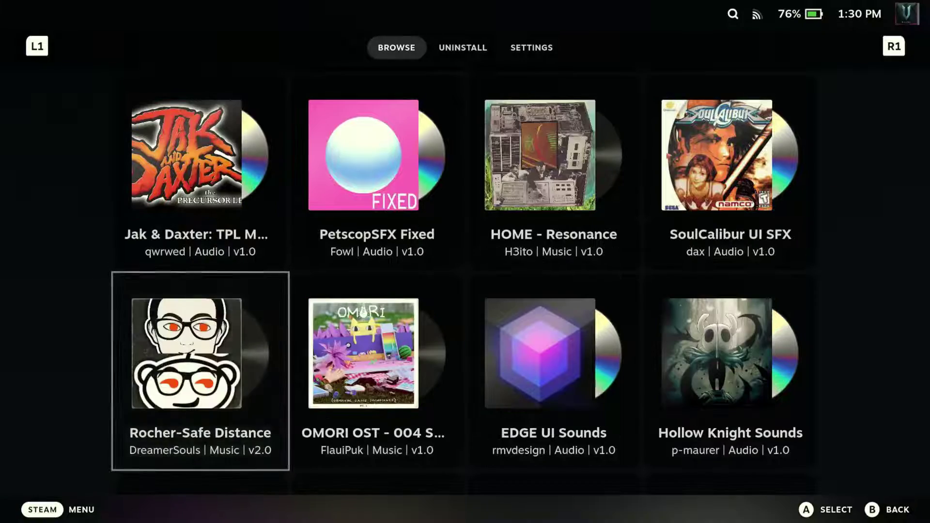
Return to the beginning of the audio pack catalogue and focus its search field
{"action": "key", "text": "Up"}
{"action": "key", "text": "Up"}
{"action": "key", "text": "Up"}
{"action": "key", "text": "Up"}
{"action": "key", "text": "Up"}
{"action": "key", "text": "Up"}
{"action": "key", "text": "Up"}
{"action": "key", "text": "Up"}
{"action": "key", "text": "Up"}
{"action": "key", "text": "Up"}
{"action": "key", "text": "Up"}
{"action": "key", "text": "Up"}
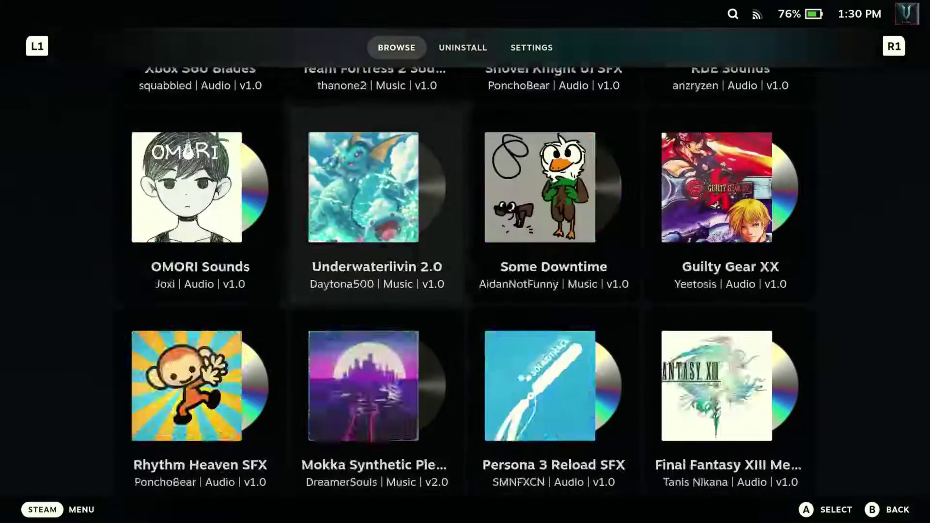
{"action": "key", "text": "Down"}
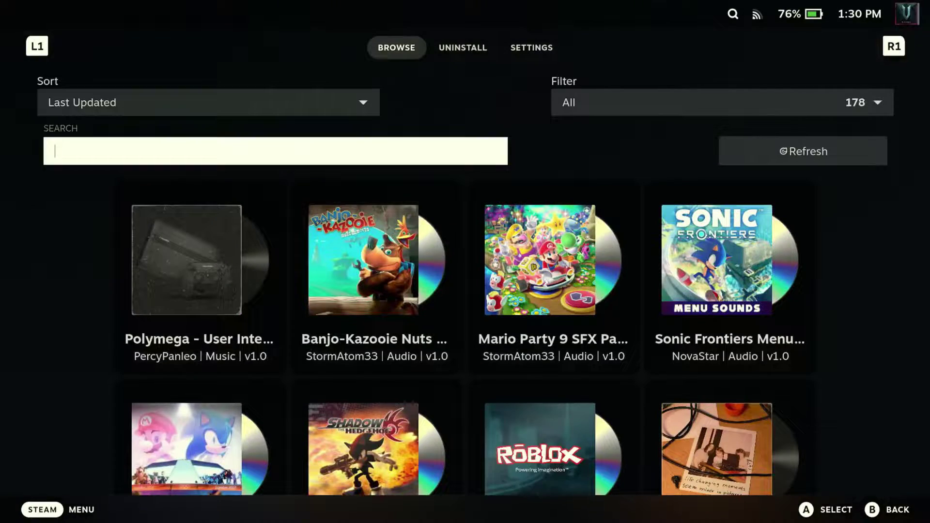
Sort the audio pack catalogue alphabetically from A to Z
{"action": "key", "text": "Up"}
{"action": "key", "text": "Return"}
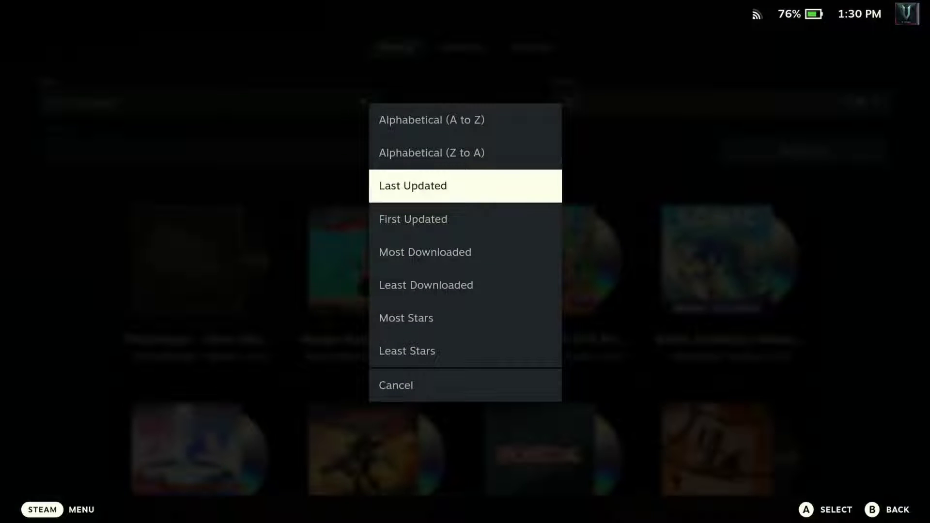
{"action": "key", "text": "Up"}
{"action": "key", "text": "Up"}
{"action": "key", "text": "Return"}
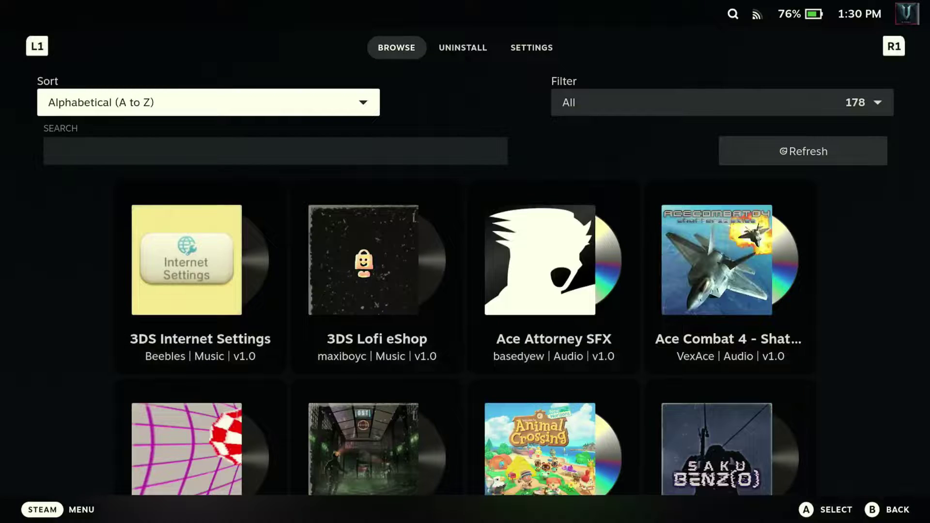
Search the audio pack catalogue for "pip"
{"action": "key", "text": "Down"}
{"action": "key", "text": "Down"}
{"action": "key", "text": "Up"}
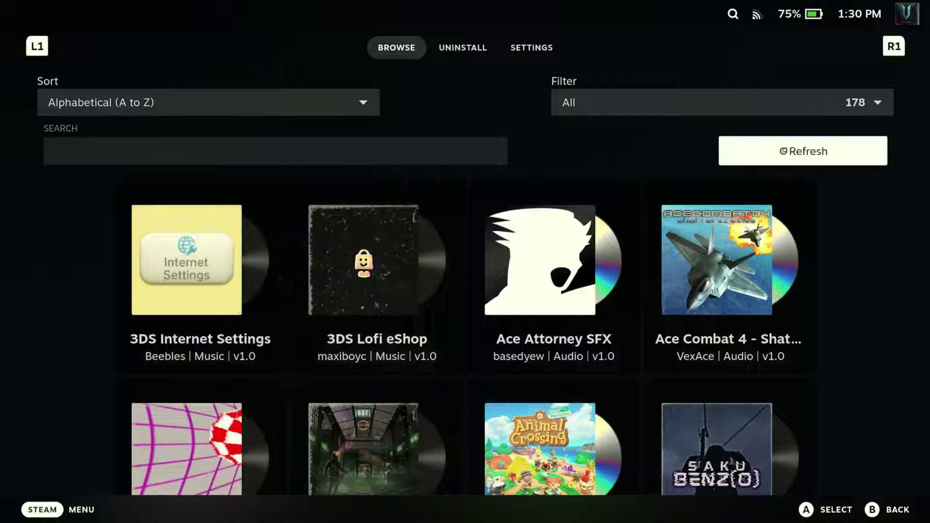
{"action": "key", "text": "Left"}
{"action": "key", "text": "Return"}
{"action": "key", "text": "Right"}
{"action": "key", "text": "Right"}
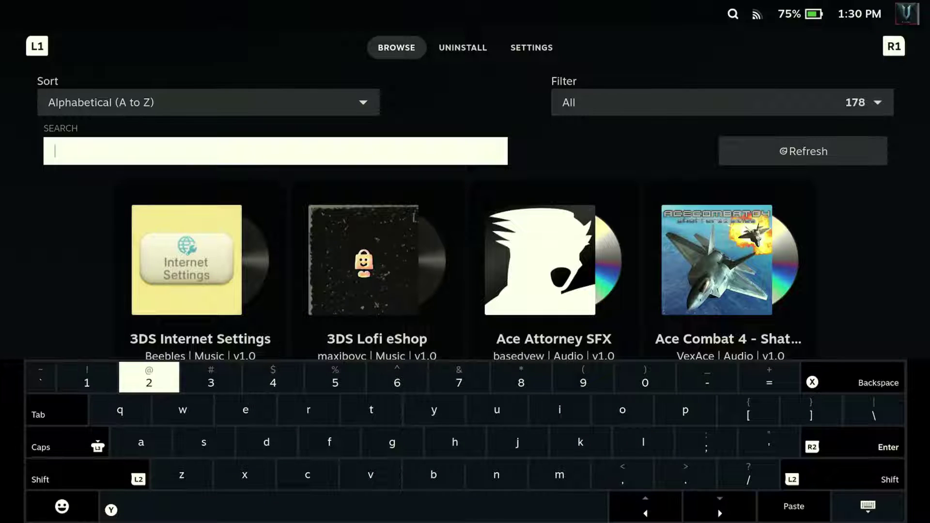
{"action": "key", "text": "Right"}
{"action": "key", "text": "Right"}
{"action": "key", "text": "Right"}
{"action": "key", "text": "Right"}
{"action": "key", "text": "Right"}
{"action": "key", "text": "Right"}
{"action": "key", "text": "Right"}
{"action": "key", "text": "Right"}
{"action": "key", "text": "Right"}
{"action": "key", "text": "Right"}
{"action": "key", "text": "Right"}
{"action": "key", "text": "Left"}
{"action": "key", "text": "Left"}
{"action": "key", "text": "Down"}
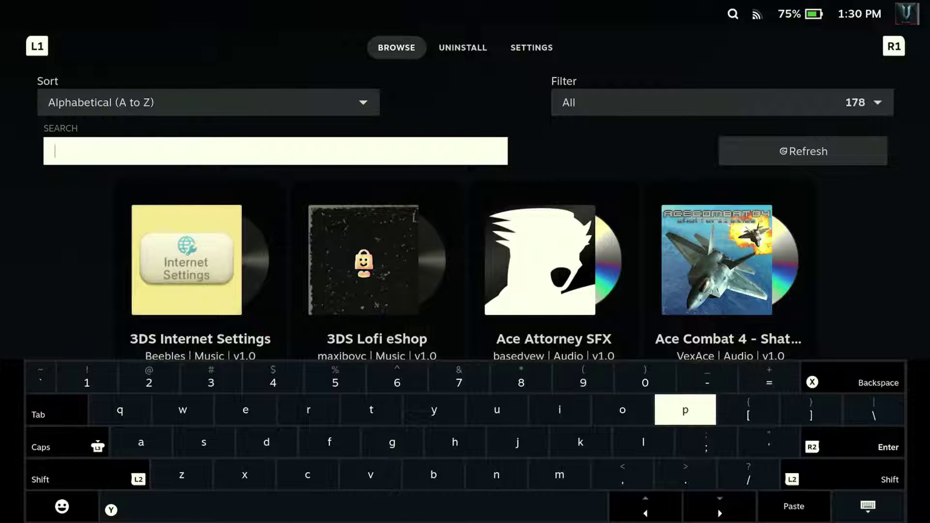
{"action": "key", "text": "Return"}
{"action": "key", "text": "Left"}
{"action": "key", "text": "Left"}
{"action": "key", "text": "Return"}
{"action": "key", "text": "Right"}
{"action": "key", "text": "Right"}
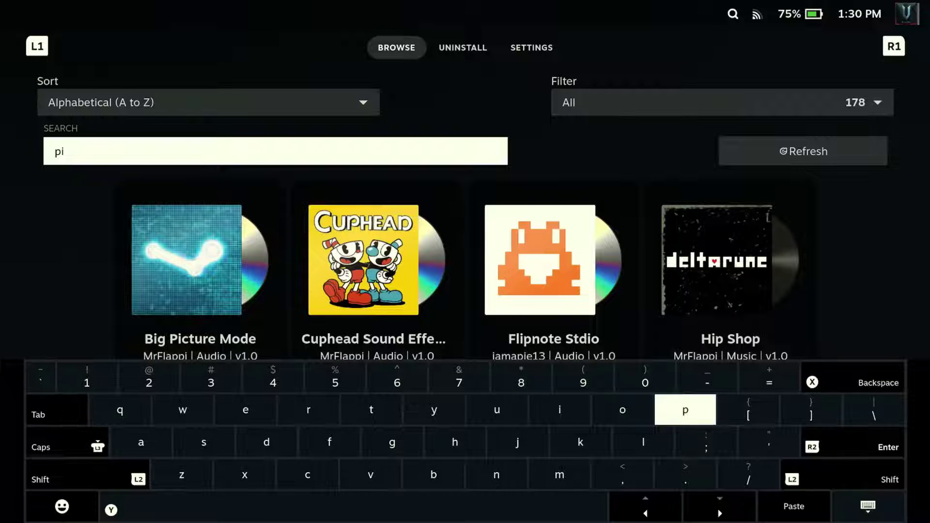
{"action": "key", "text": "Return"}
Dismiss the on-screen keyboard and highlight the Pip-Boy Sounds pack
{"action": "key", "text": "Right"}
{"action": "key", "text": "Right"}
{"action": "key", "text": "Right"}
{"action": "key", "text": "Right"}
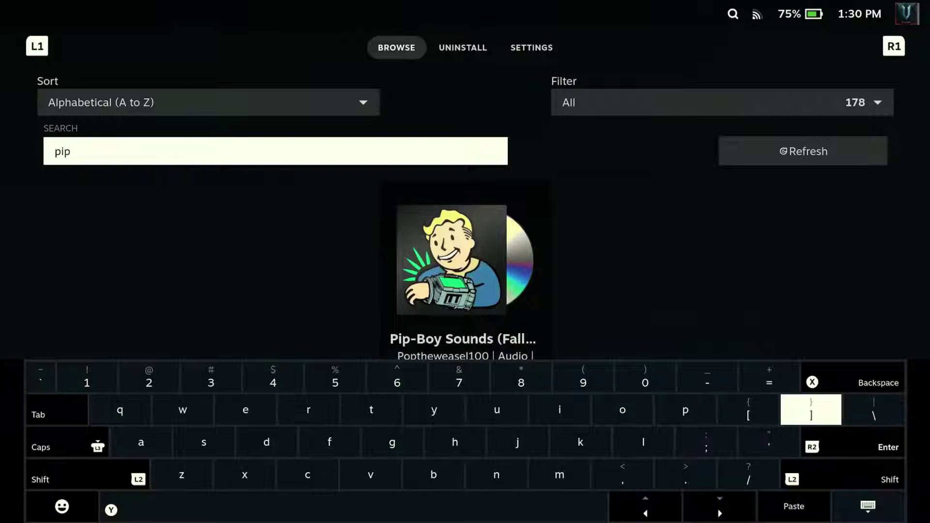
{"action": "key", "text": "Down"}
{"action": "key", "text": "Down"}
{"action": "key", "text": "Down"}
{"action": "key", "text": "Left"}
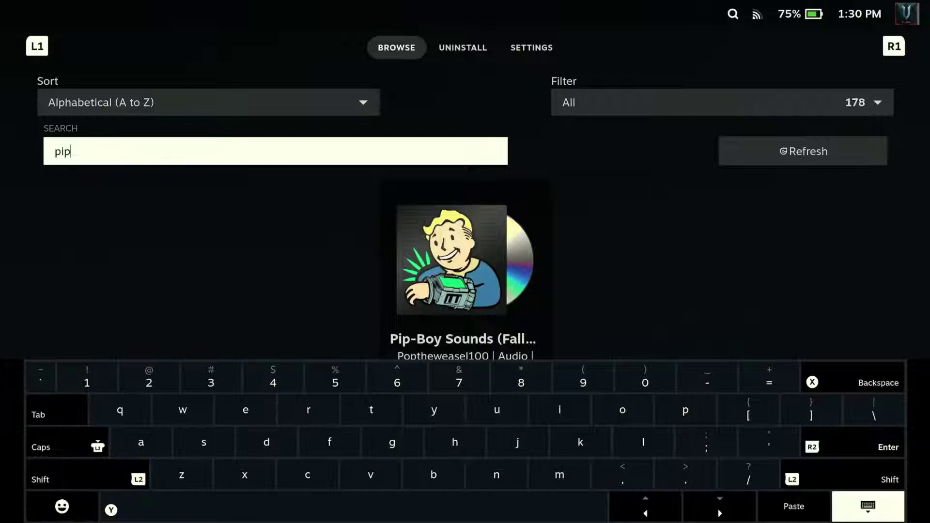
{"action": "key", "text": "Return"}
{"action": "key", "text": "Up"}
{"action": "key", "text": "Down"}
{"action": "key", "text": "Down"}
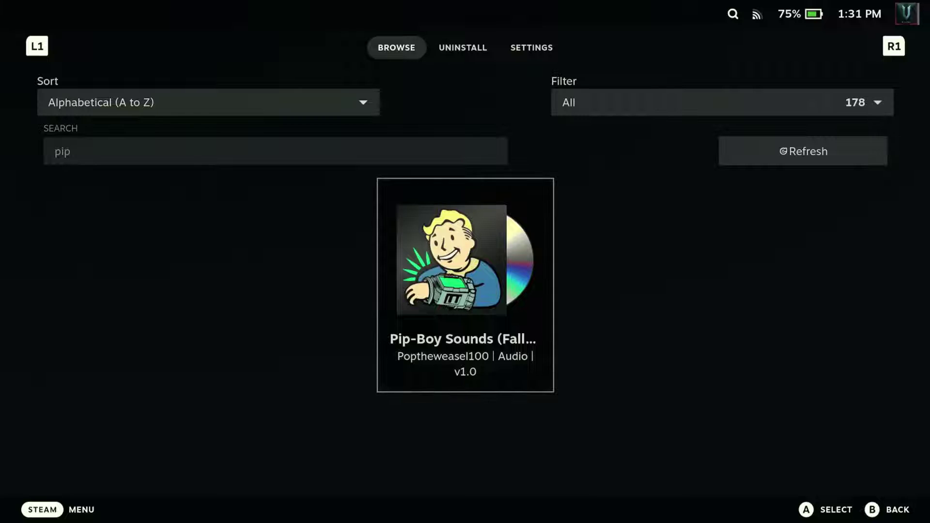
Go from Audio Loader back to the Decky plugin list and open CSS Loader
{"action": "key", "text": "ctrl+2"}
{"action": "key", "text": "Up"}
{"action": "key", "text": "Up"}
{"action": "key", "text": "Up"}
{"action": "key", "text": "Up"}
{"action": "key", "text": "Up"}
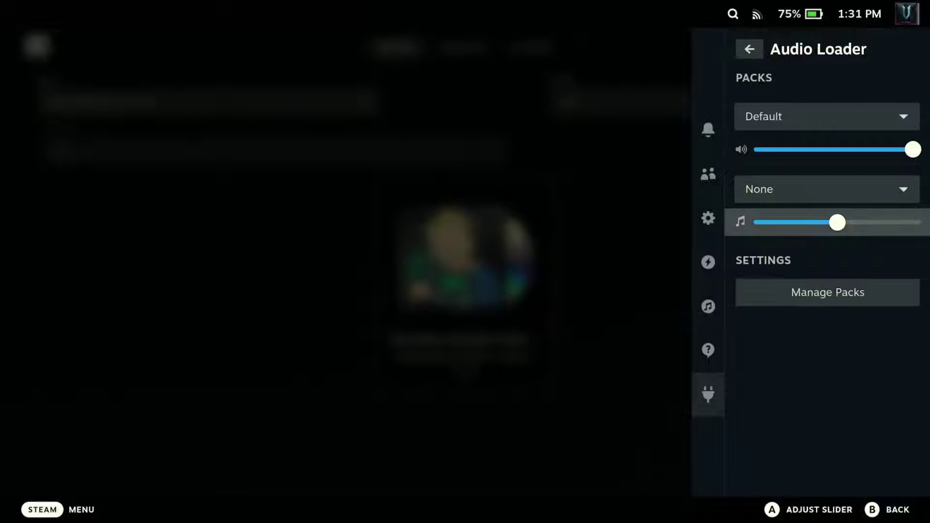
{"action": "key", "text": "Return"}
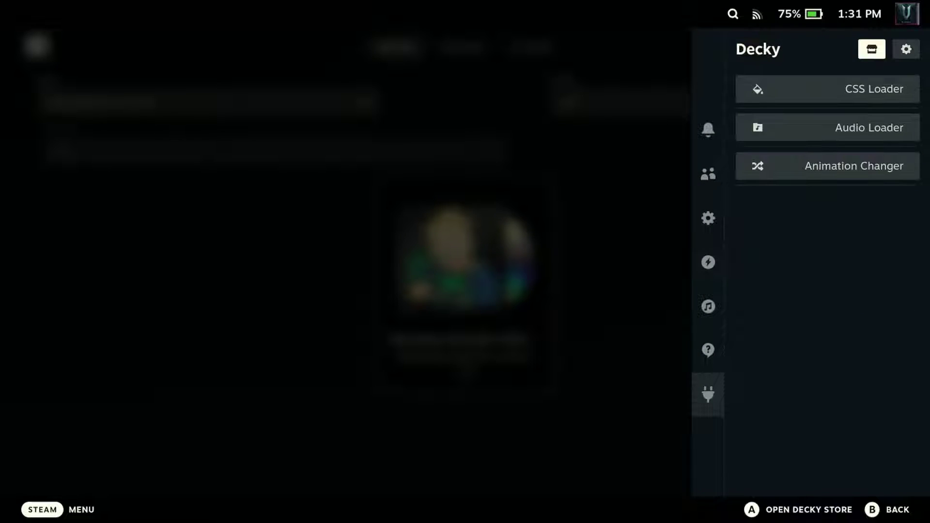
{"action": "key", "text": "Down"}
{"action": "key", "text": "Return"}
{"action": "key", "text": "Down"}
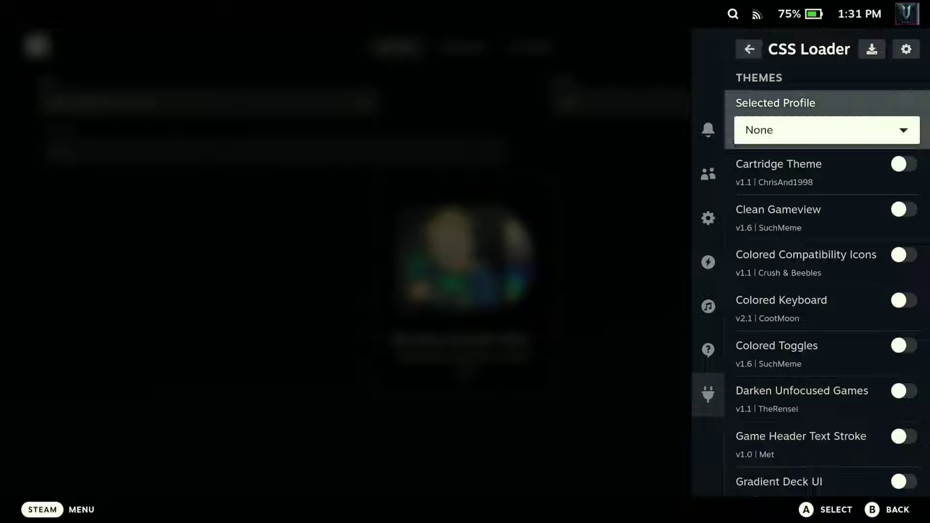
Look through the installed CSS Loader themes, and leave the audio pack manager for the theme browser
{"action": "key", "text": "Down"}
{"action": "key", "text": "Down"}
{"action": "key", "text": "Down"}
{"action": "key", "text": "Down"}
{"action": "key", "text": "Down"}
{"action": "key", "text": "Down"}
{"action": "key", "text": "Down"}
{"action": "key", "text": "Down"}
{"action": "key", "text": "Down"}
{"action": "key", "text": "Down"}
{"action": "key", "text": "Up"}
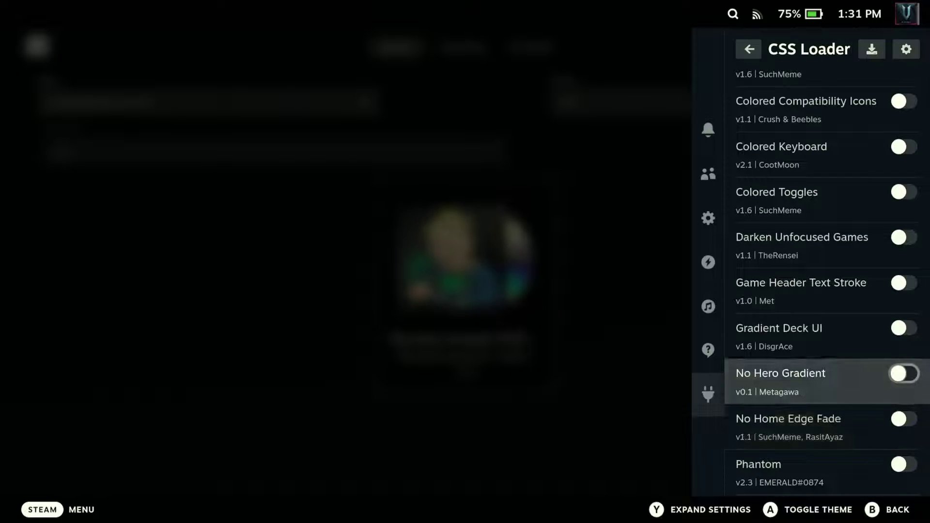
{"action": "key", "text": "Escape"}
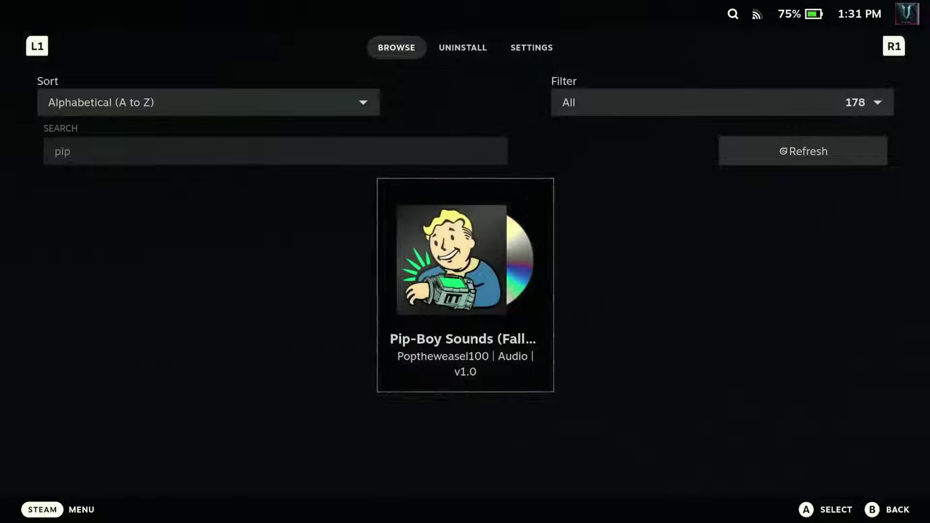
{"action": "key", "text": "Up"}
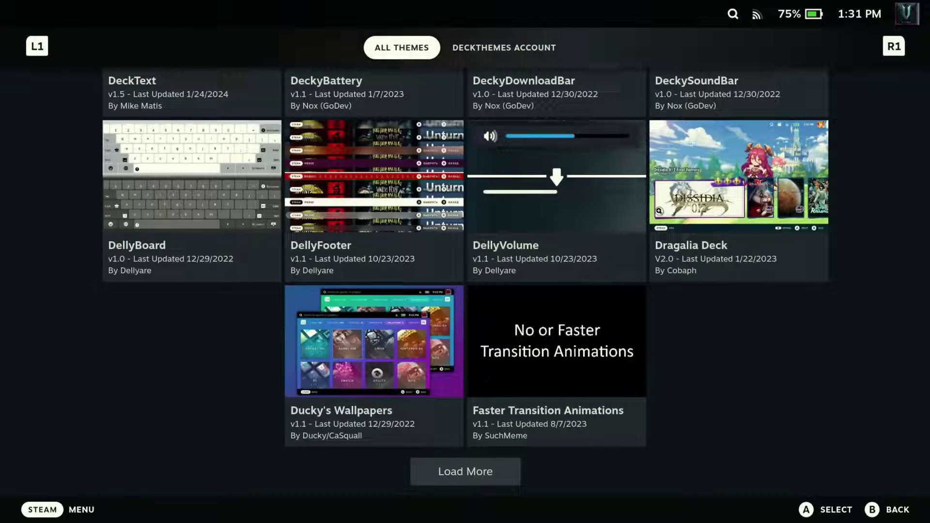
Enable the Pip-Boy theme in CSS Loader
{"action": "key", "text": "ctrl+2"}
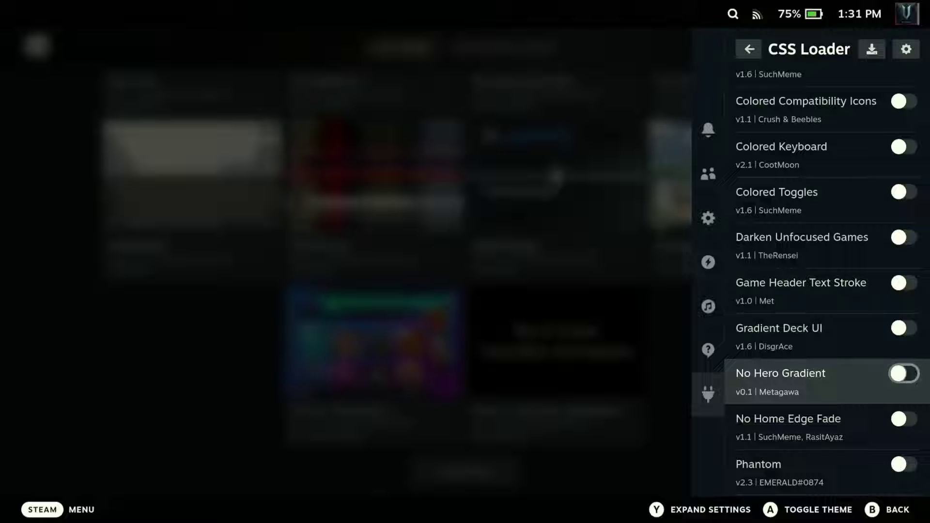
{"action": "key", "text": "Down"}
{"action": "key", "text": "Down"}
{"action": "key", "text": "Down"}
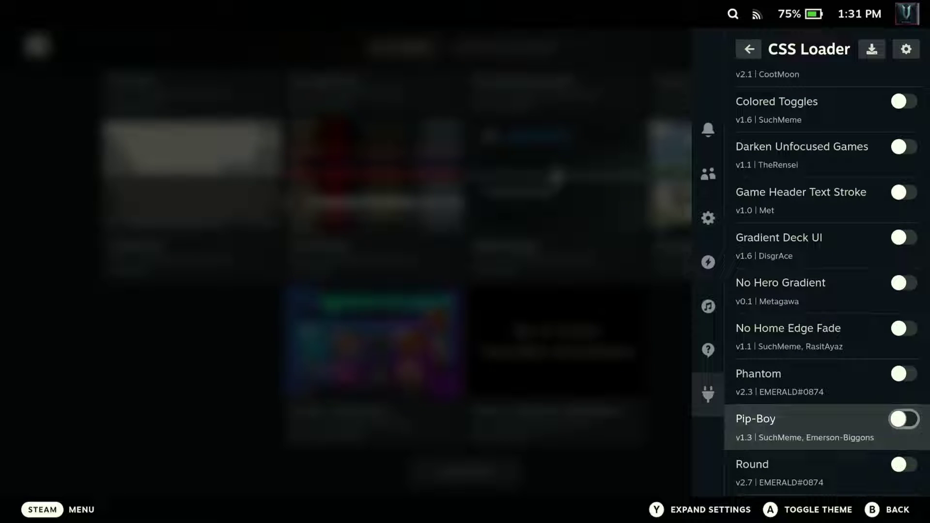
{"action": "key", "text": "Return"}
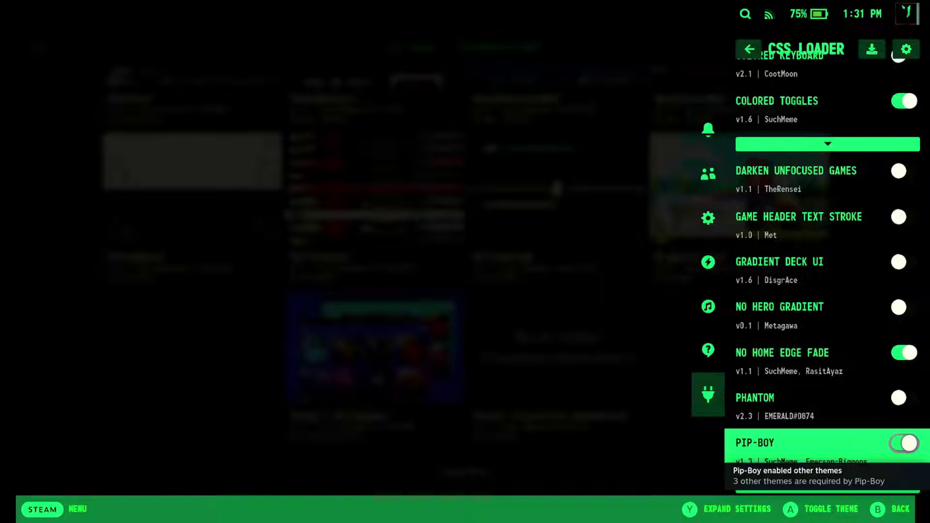
Go to the home screen and examine how the Pip-Boy theme styles the recent games and the What's New section
{"action": "key", "text": "ctrl+1"}
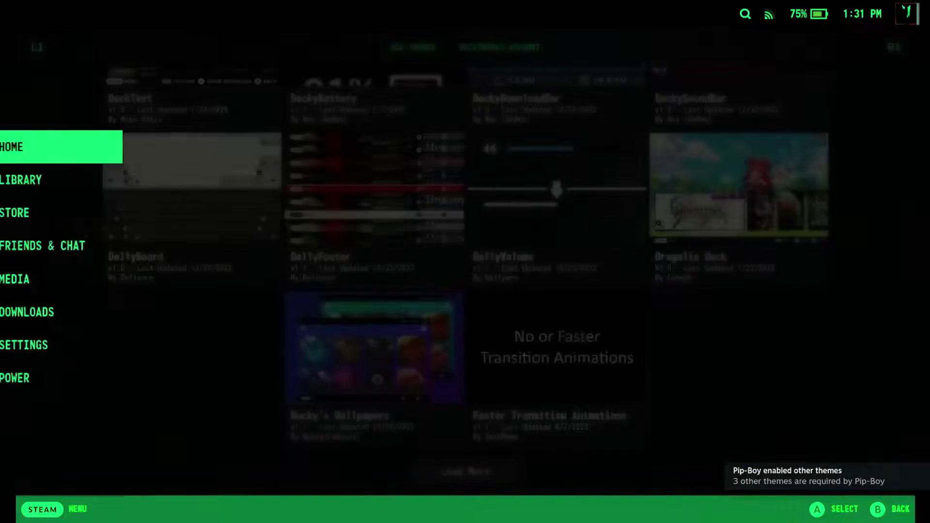
{"action": "key", "text": "Return"}
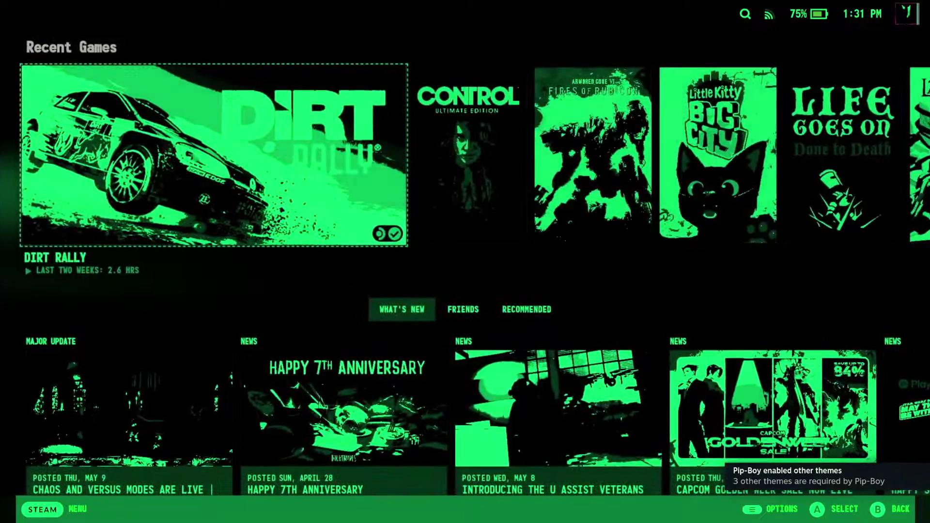
{"action": "key", "text": "Right"}
{"action": "key", "text": "Right"}
{"action": "key", "text": "Right"}
{"action": "key", "text": "Right"}
{"action": "key", "text": "Right"}
{"action": "key", "text": "Right"}
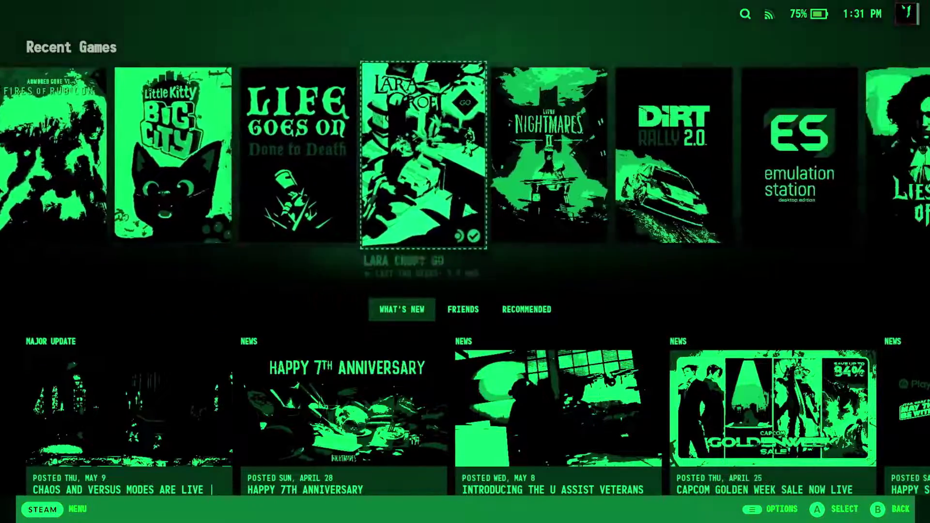
{"action": "key", "text": "Left"}
{"action": "key", "text": "Left"}
{"action": "key", "text": "Left"}
{"action": "key", "text": "Left"}
{"action": "key", "text": "Left"}
{"action": "key", "text": "Left"}
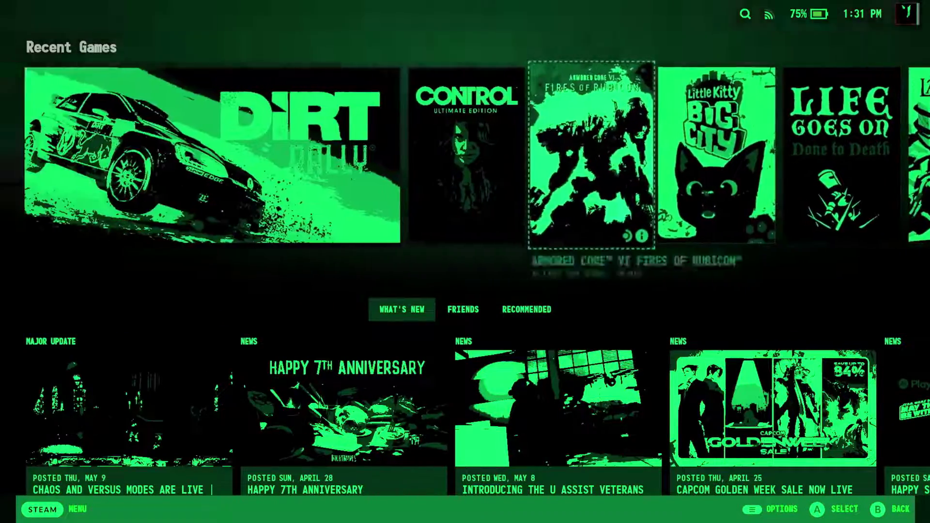
{"action": "key", "text": "Right"}
{"action": "key", "text": "Right"}
{"action": "key", "text": "Right"}
{"action": "key", "text": "Right"}
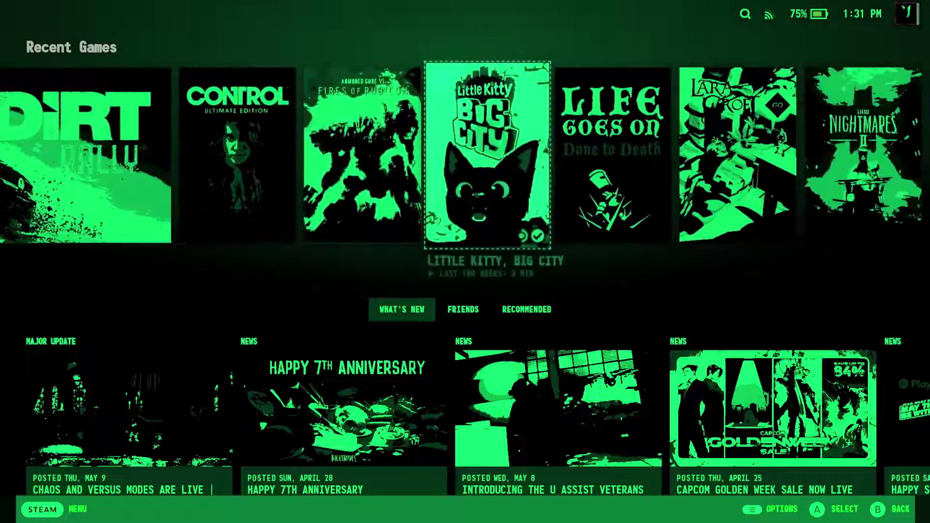
{"action": "key", "text": "Right"}
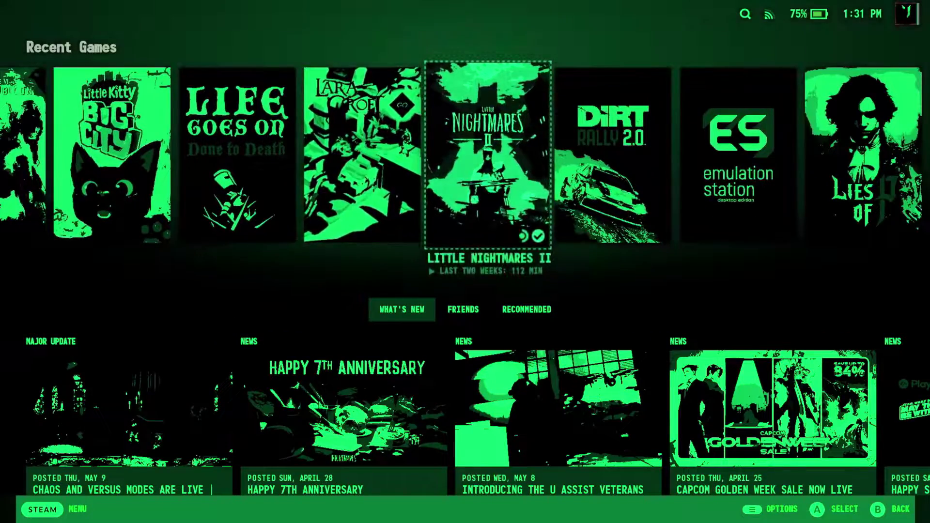
{"action": "key", "text": "Down"}
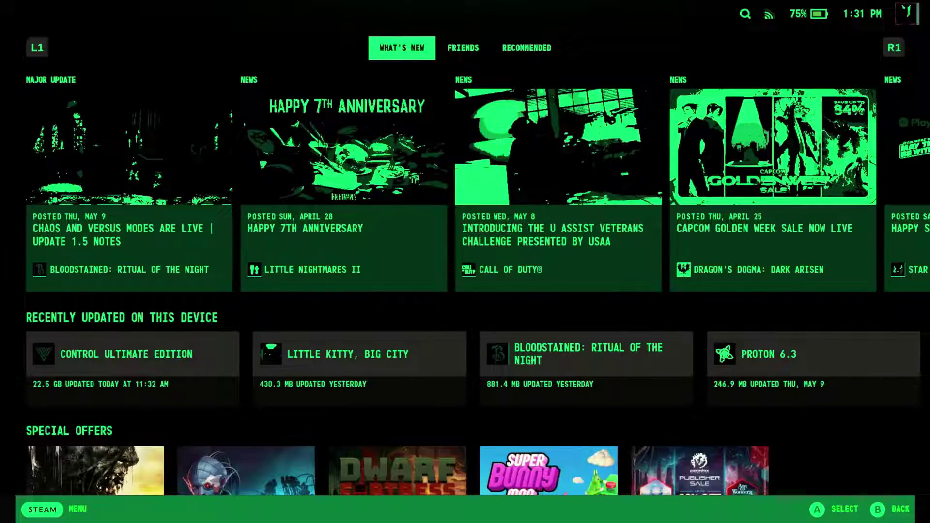
Expand the Pip-Boy theme's settings in CSS Loader and turn off Hardcore Pip
{"action": "key", "text": "ctrl+2"}
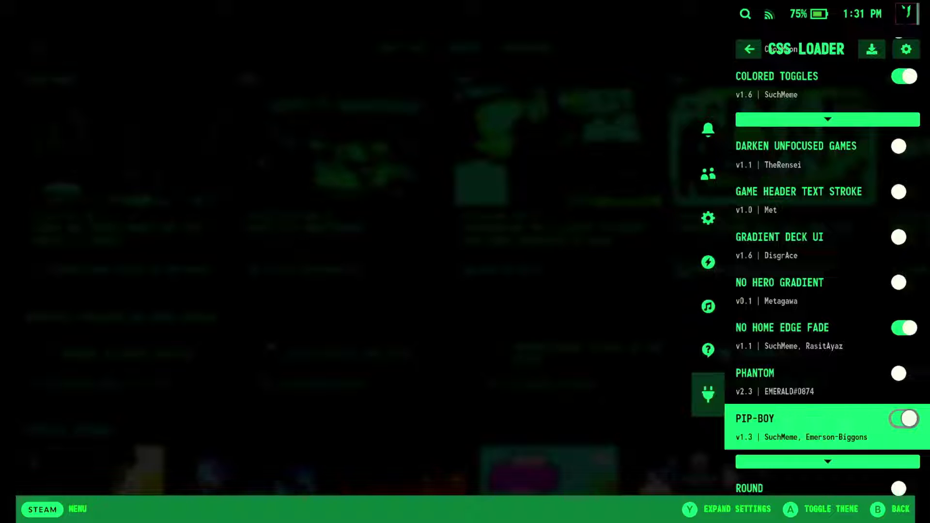
{"action": "key", "text": "Down"}
{"action": "key", "text": "Return"}
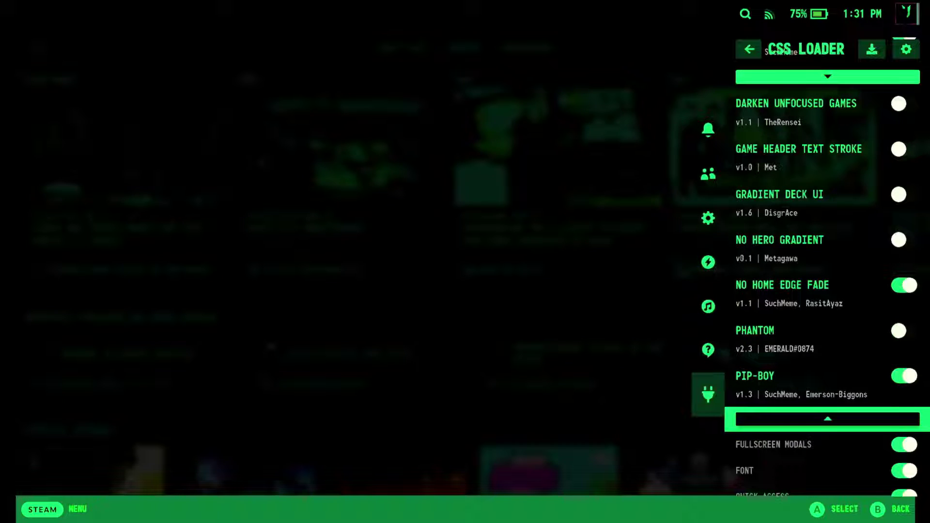
{"action": "key", "text": "Down"}
{"action": "key", "text": "Down"}
{"action": "key", "text": "Down"}
{"action": "key", "text": "Down"}
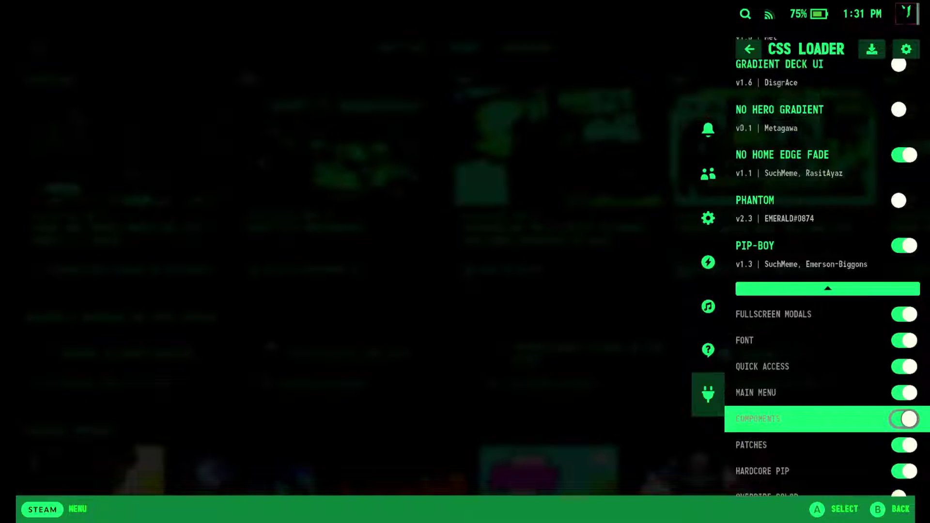
{"action": "key", "text": "Down"}
{"action": "key", "text": "Down"}
{"action": "key", "text": "Return"}
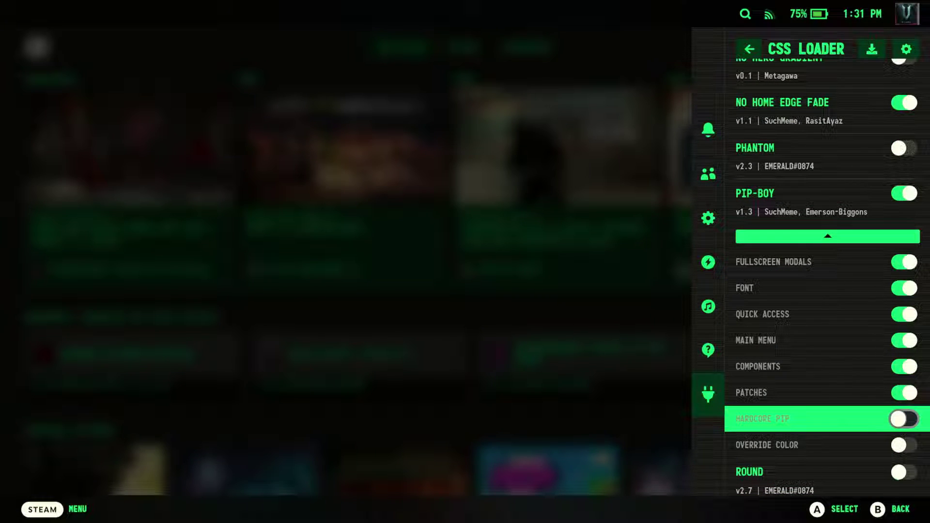
Open the Steam main menu and examine its Pip-Boy styling across the entries
{"action": "key", "text": "ctrl+1"}
{"action": "key", "text": "Down"}
{"action": "key", "text": "Down"}
{"action": "key", "text": "Down"}
{"action": "key", "text": "Down"}
{"action": "key", "text": "Down"}
{"action": "key", "text": "Down"}
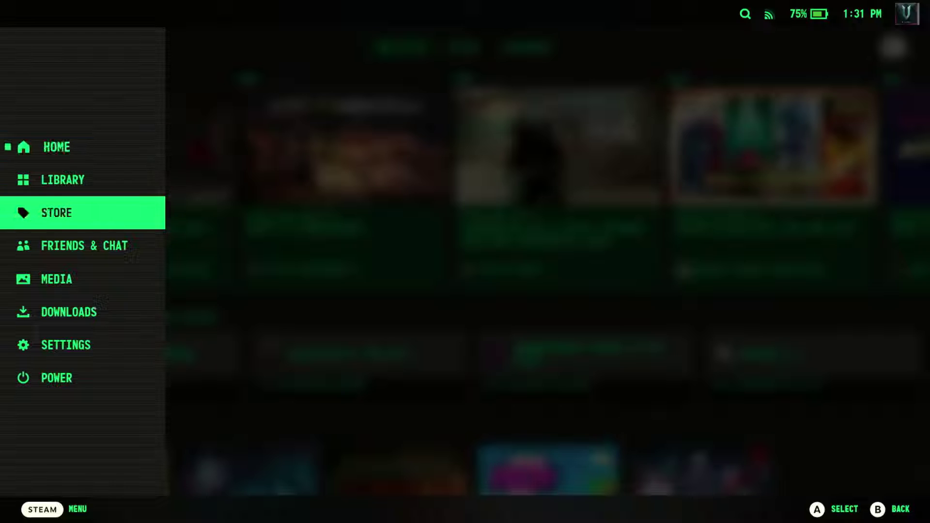
{"action": "key", "text": "Up"}
{"action": "key", "text": "Up"}
{"action": "key", "text": "Up"}
{"action": "key", "text": "Up"}
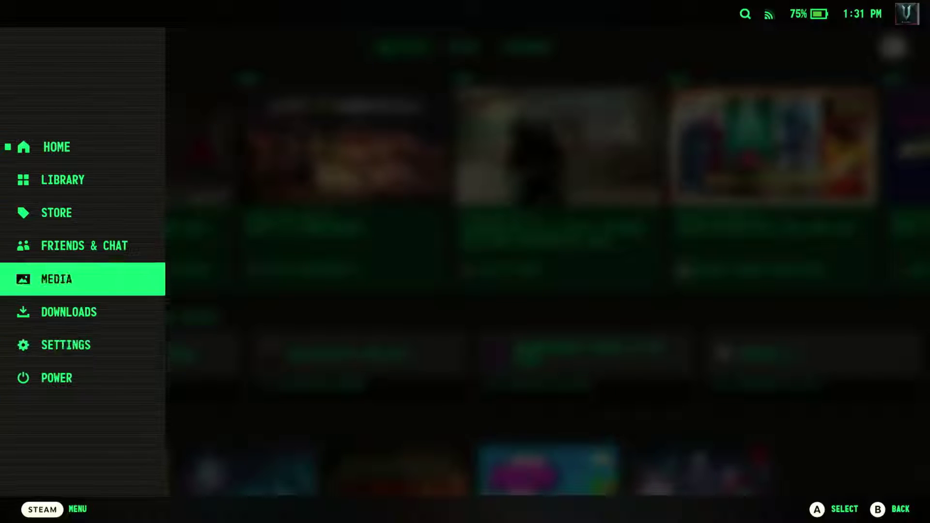
{"action": "key", "text": "Up"}
{"action": "key", "text": "Up"}
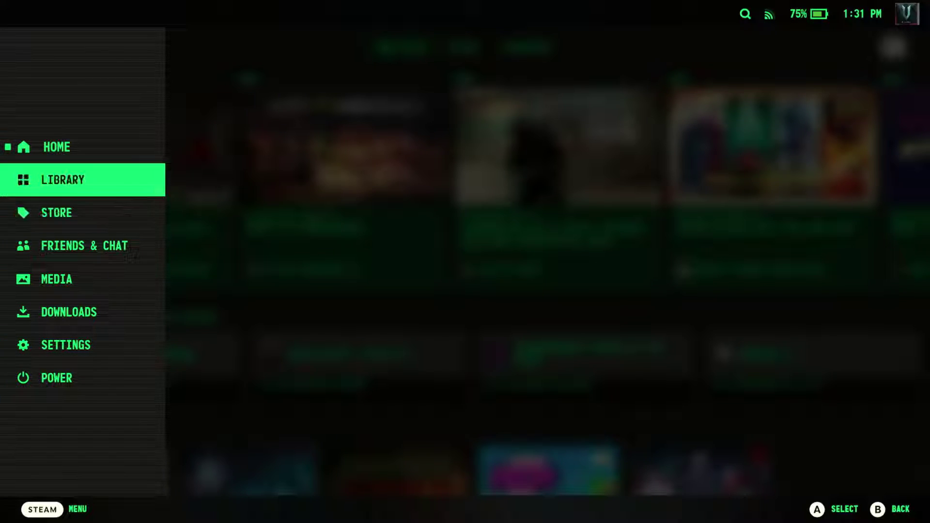
Leave the main menu and examine the Pip-Boy styling of the home screen's Friends and What's New sections
{"action": "key", "text": "Return"}
{"action": "key", "text": "Page_Down"}
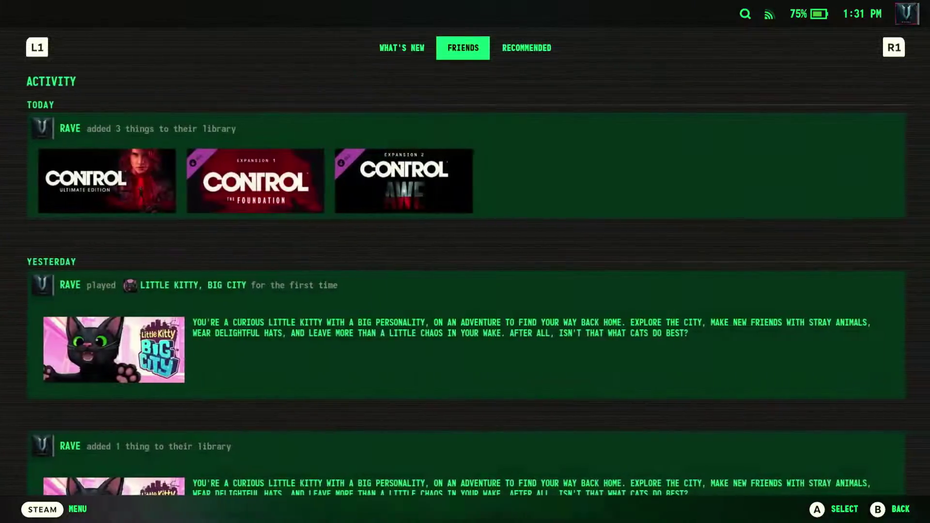
{"action": "key", "text": "Page_Up"}
{"action": "key", "text": "Down"}
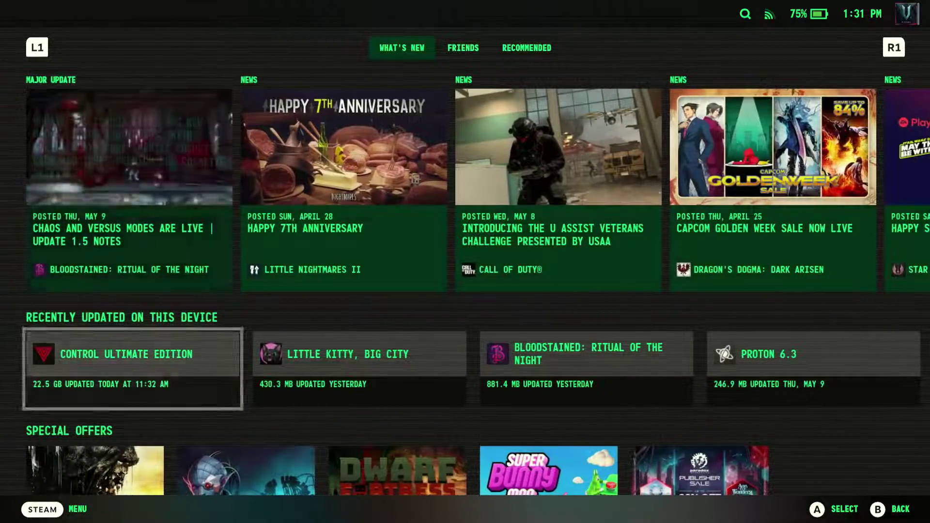
{"action": "key", "text": "Down"}
{"action": "key", "text": "Up"}
{"action": "key", "text": "Up"}
{"action": "key", "text": "Up"}
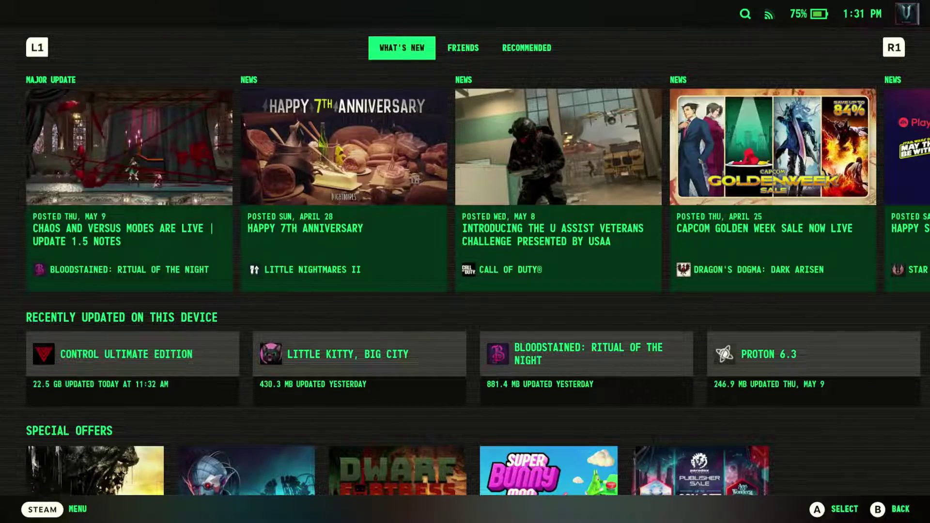
Bring up the quick access menu over the home screen and go back up through CSS Loader's theme list
{"action": "key", "text": "Down"}
{"action": "key", "text": "Right"}
{"action": "key", "text": "Right"}
{"action": "key", "text": "ctrl+2"}
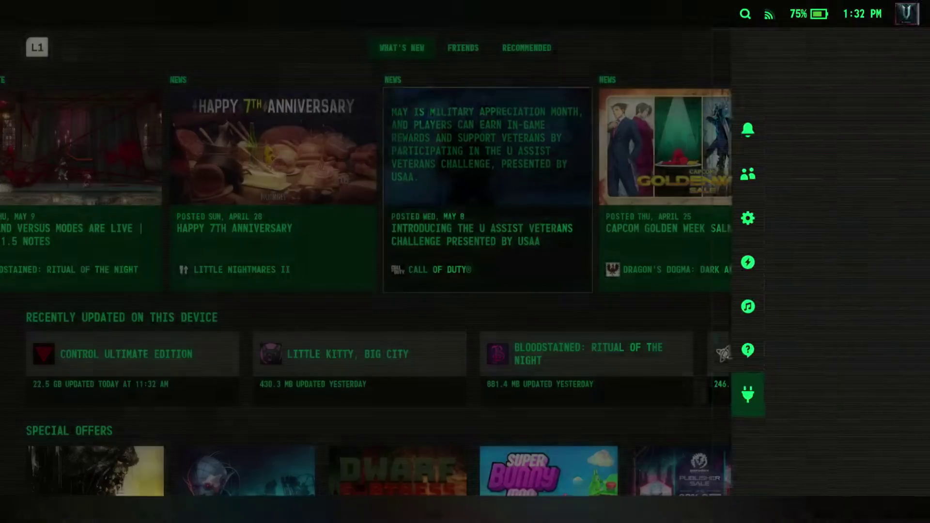
{"action": "key", "text": "Up"}
{"action": "key", "text": "Up"}
{"action": "key", "text": "Up"}
{"action": "key", "text": "Up"}
{"action": "key", "text": "Up"}
{"action": "key", "text": "Up"}
{"action": "key", "text": "Up"}
{"action": "key", "text": "Up"}
{"action": "key", "text": "Up"}
{"action": "key", "text": "Up"}
{"action": "key", "text": "Up"}
{"action": "key", "text": "Up"}
{"action": "key", "text": "Up"}
{"action": "key", "text": "Up"}
{"action": "key", "text": "Up"}
{"action": "key", "text": "Up"}
{"action": "key", "text": "Up"}
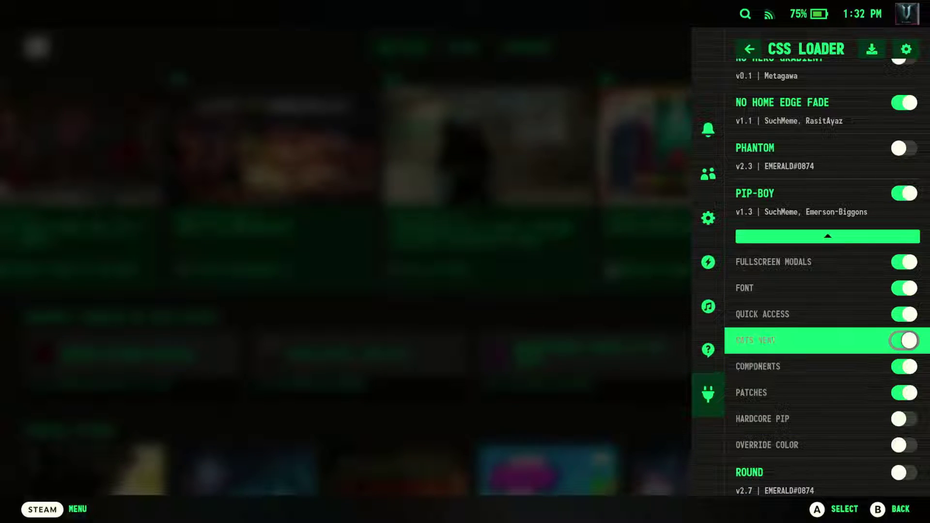
{"action": "key", "text": "Up"}
Examine the Pip-Boy styling of the quick access menu's Soundtracks and Help sections, and return to CSS Loader
{"action": "key", "text": "Left"}
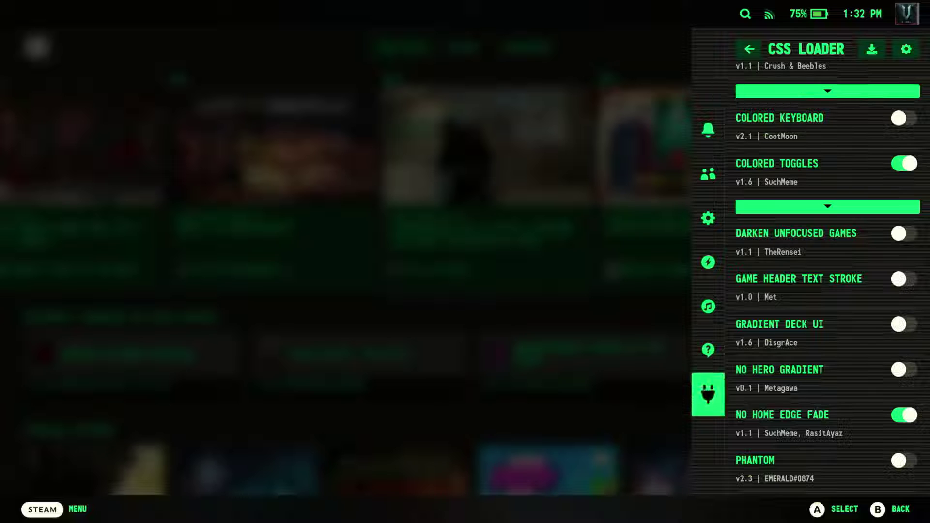
{"action": "key", "text": "Up"}
{"action": "key", "text": "Up"}
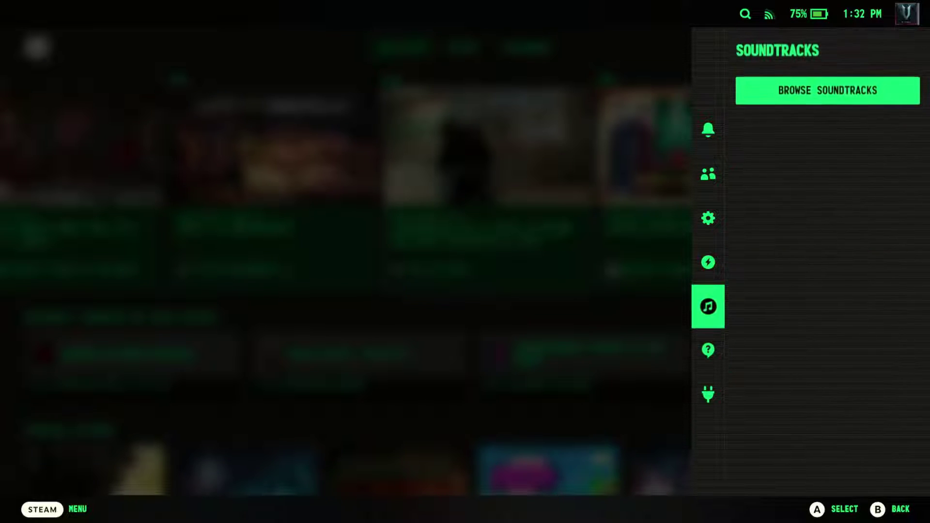
{"action": "key", "text": "Down"}
{"action": "key", "text": "Right"}
{"action": "key", "text": "Down"}
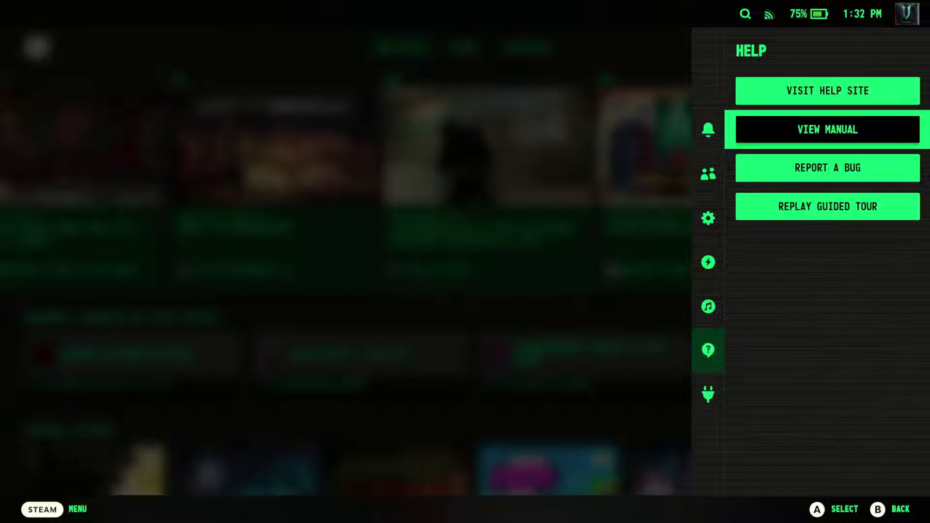
{"action": "key", "text": "Left"}
{"action": "key", "text": "Down"}
{"action": "key", "text": "Right"}
{"action": "key", "text": "Up"}
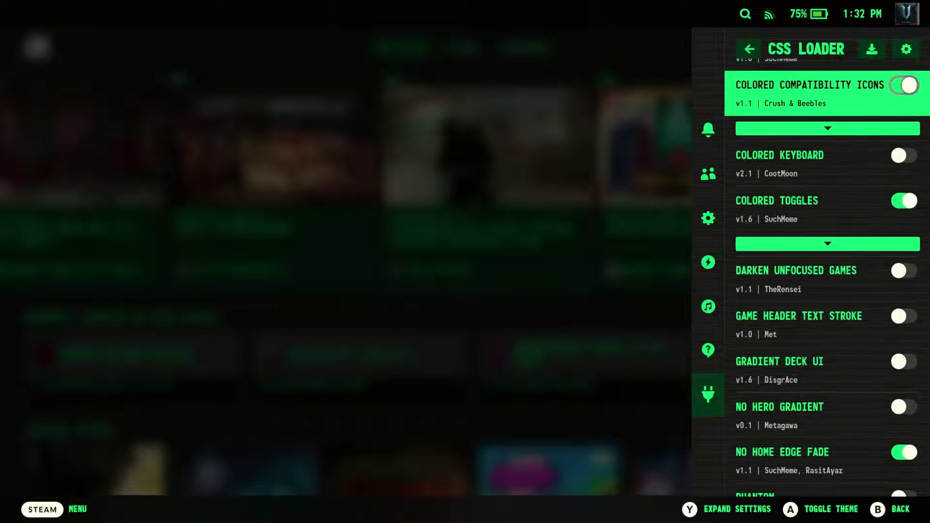
Leave CSS Loader for the Decky plugin list and open Audio Loader
{"action": "key", "text": "Up"}
{"action": "key", "text": "Up"}
{"action": "key", "text": "Up"}
{"action": "key", "text": "Up"}
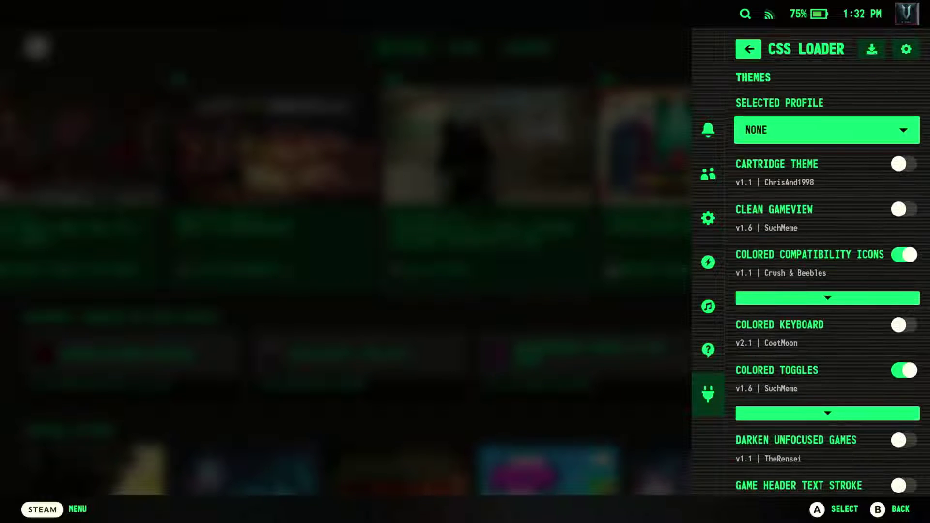
{"action": "key", "text": "Return"}
{"action": "key", "text": "Down"}
{"action": "key", "text": "Down"}
{"action": "key", "text": "Return"}
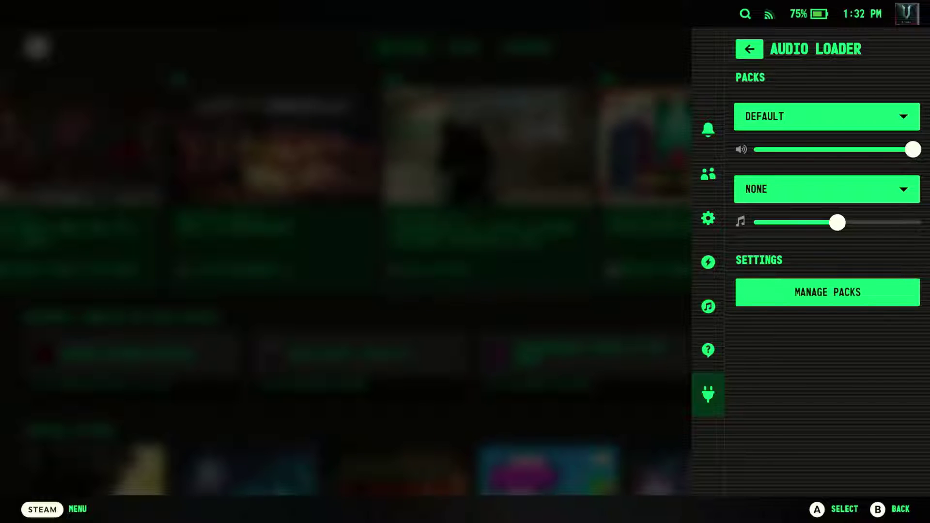
Set Audio Loader's sound pack to Pip-Boy Sounds (Fallout 3-New Vegas)
{"action": "key", "text": "Down"}
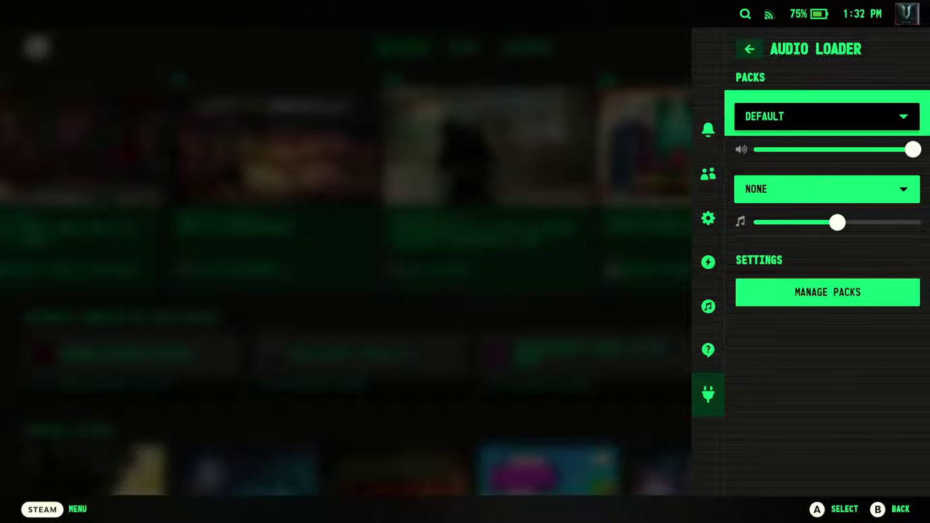
{"action": "key", "text": "Return"}
{"action": "key", "text": "Down"}
{"action": "key", "text": "Down"}
{"action": "key", "text": "Down"}
{"action": "key", "text": "Down"}
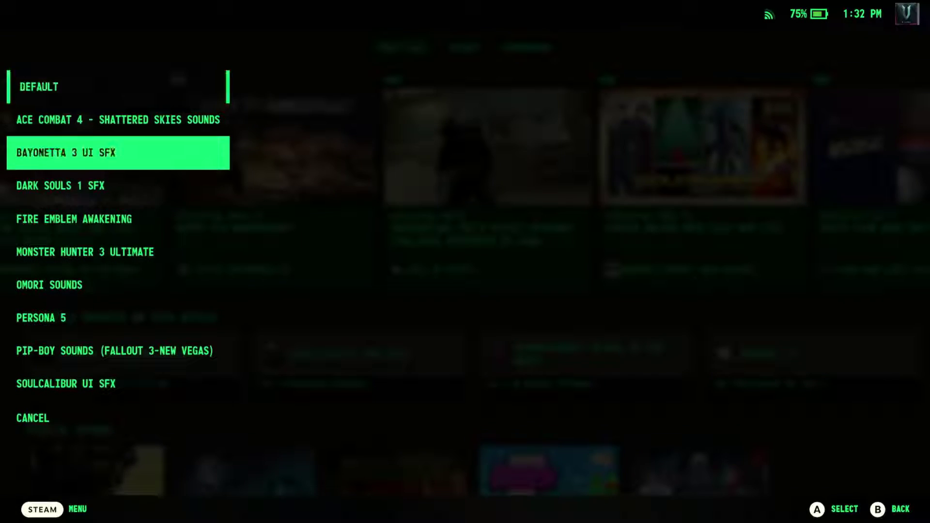
{"action": "key", "text": "Down"}
{"action": "key", "text": "Down"}
{"action": "key", "text": "Down"}
{"action": "key", "text": "Down"}
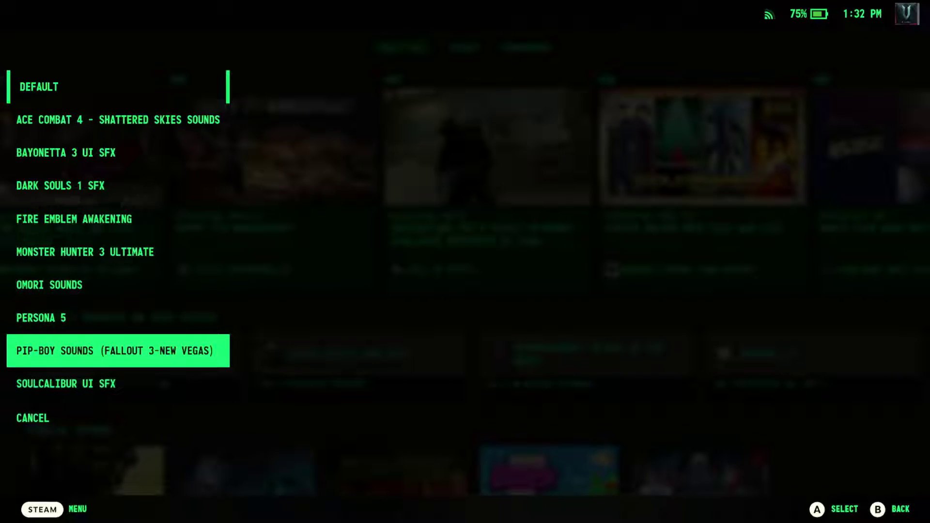
{"action": "key", "text": "Return"}
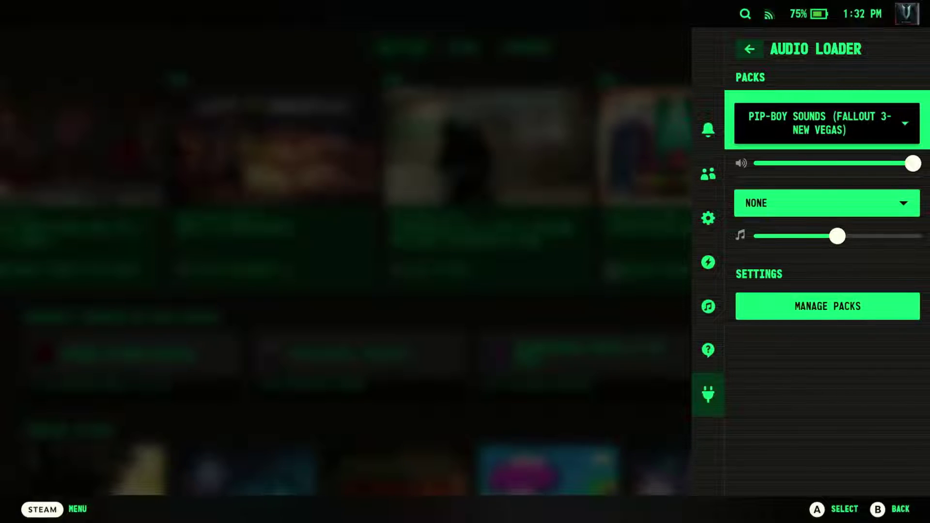
Close the quick access menu and open the Library from the Steam main menu
{"action": "key", "text": "Escape"}
{"action": "key", "text": "Escape"}
{"action": "key", "text": "Escape"}
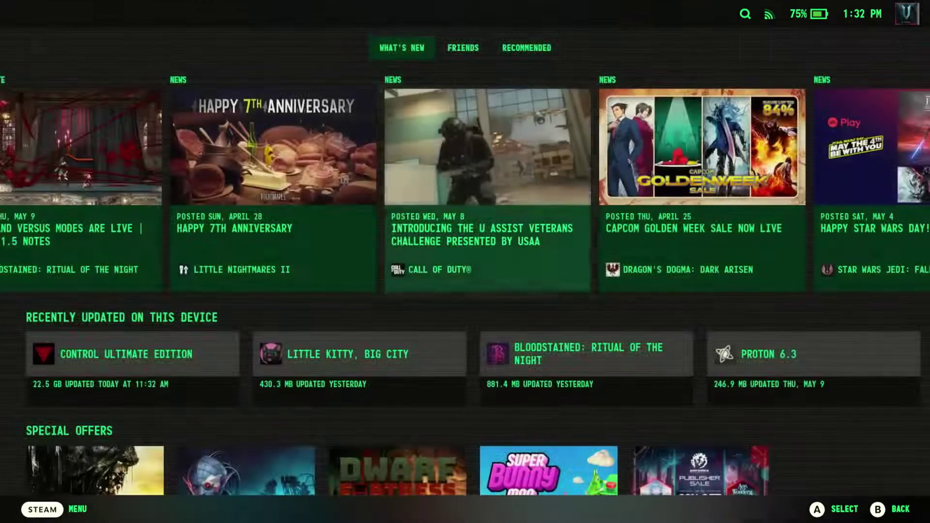
{"action": "key", "text": "Up"}
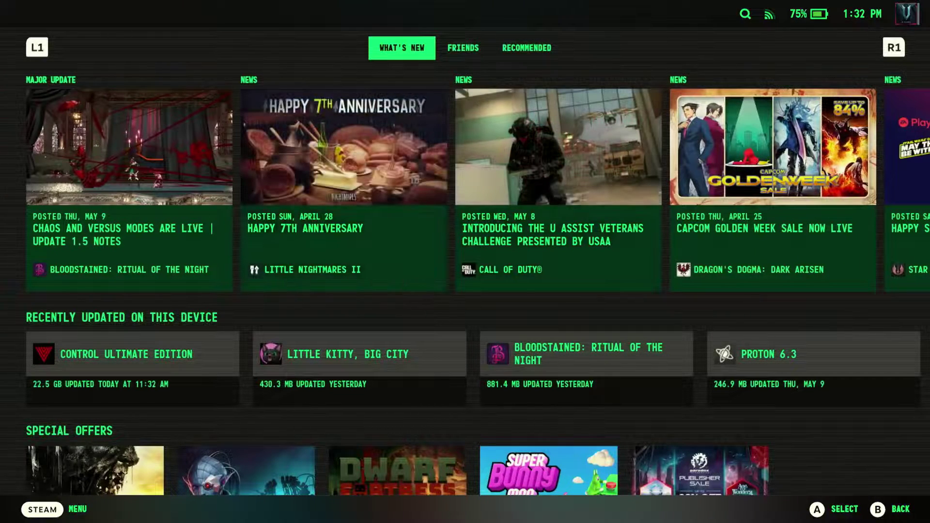
{"action": "key", "text": "ctrl+1"}
{"action": "key", "text": "Down"}
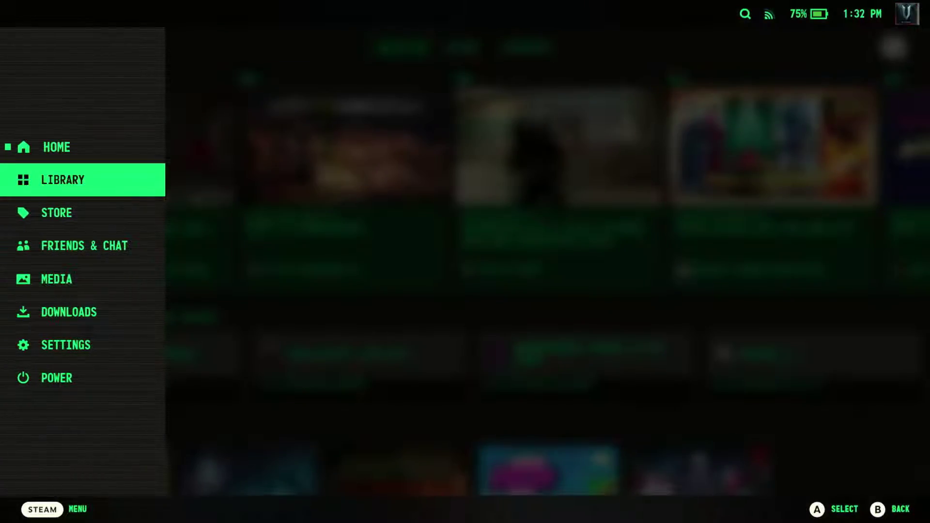
{"action": "key", "text": "Return"}
Browse the All Games collection to try out the Pip-Boy sounds and examine the theme's library styling
{"action": "key", "text": "Right"}
{"action": "key", "text": "Right"}
{"action": "key", "text": "Right"}
{"action": "key", "text": "Right"}
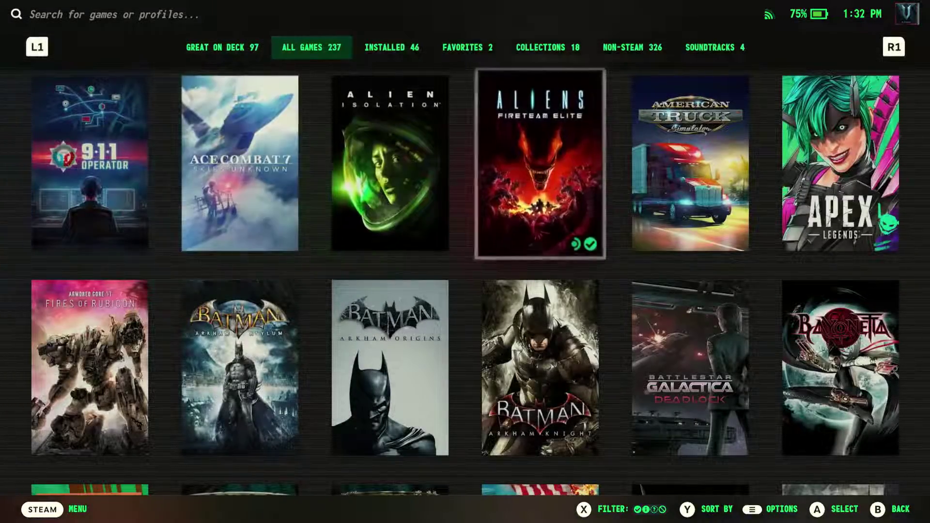
{"action": "key", "text": "Down"}
{"action": "key", "text": "Down"}
{"action": "key", "text": "Down"}
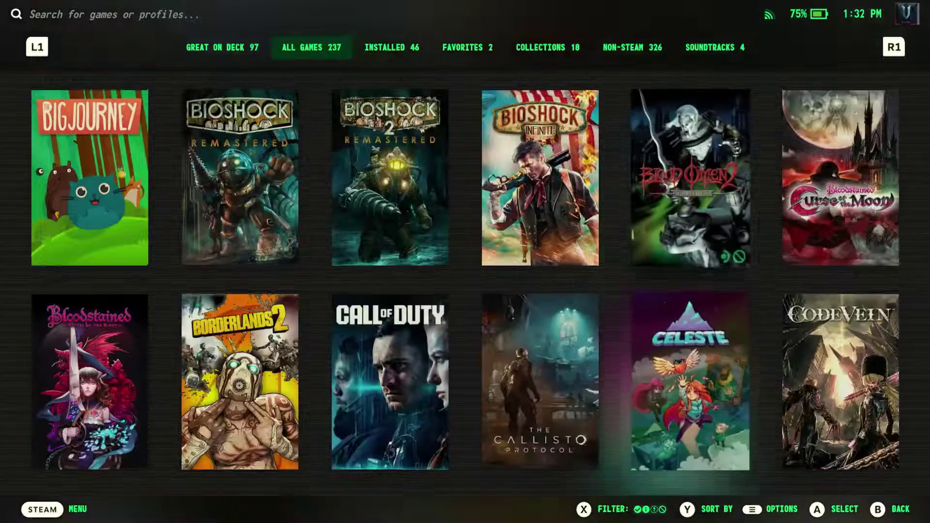
{"action": "key", "text": "Up"}
{"action": "key", "text": "Up"}
{"action": "key", "text": "Up"}
{"action": "key", "text": "Left"}
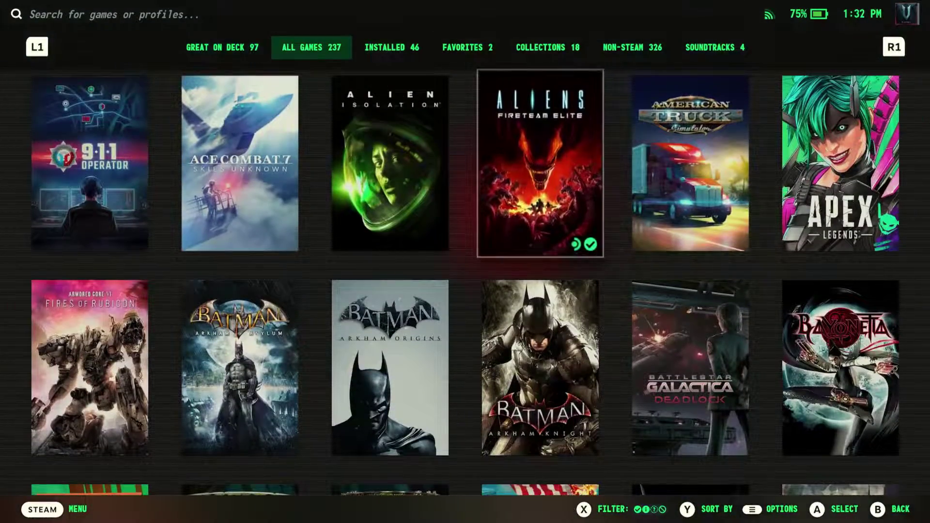
{"action": "key", "text": "Left"}
Bring up the Decky plugin list over the library and open CSS Loader
{"action": "key", "text": "ctrl+2"}
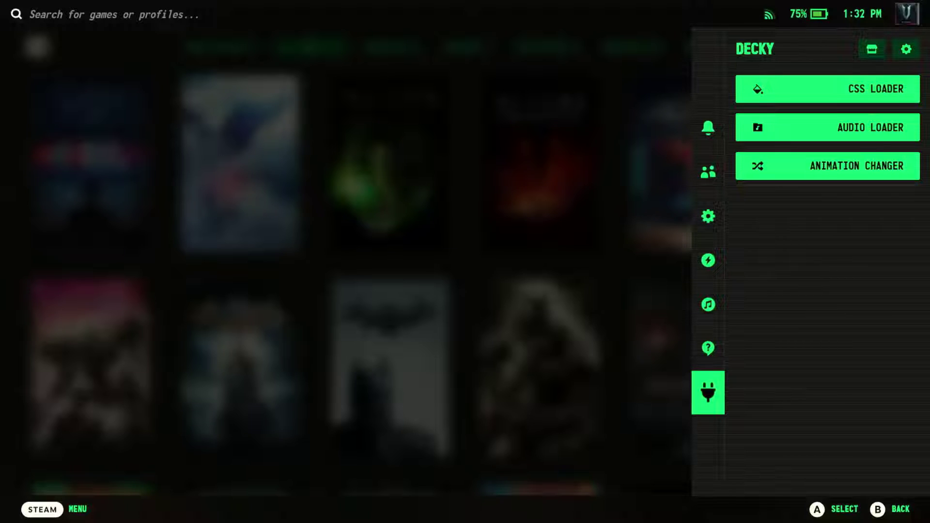
{"action": "key", "text": "Right"}
{"action": "key", "text": "Left"}
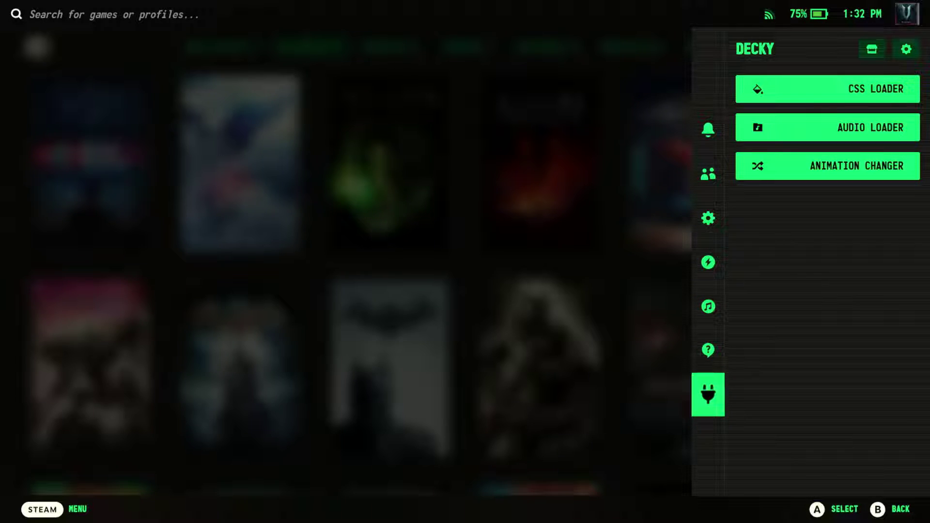
{"action": "key", "text": "Up"}
{"action": "key", "text": "Down"}
{"action": "key", "text": "Right"}
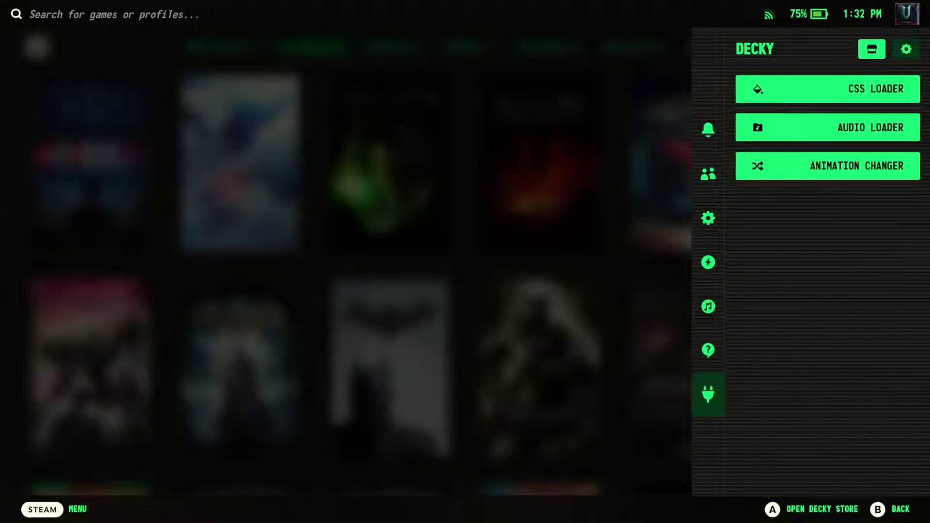
{"action": "key", "text": "Down"}
{"action": "key", "text": "Return"}
Expand the Pip-Boy theme's settings in CSS Loader and turn on Hardcore Pip
{"action": "key", "text": "Down"}
{"action": "key", "text": "Down"}
{"action": "key", "text": "Down"}
{"action": "key", "text": "Down"}
{"action": "key", "text": "Down"}
{"action": "key", "text": "Down"}
{"action": "key", "text": "Down"}
{"action": "key", "text": "Down"}
{"action": "key", "text": "Down"}
{"action": "key", "text": "Down"}
{"action": "key", "text": "Down"}
{"action": "key", "text": "Down"}
{"action": "key", "text": "Down"}
{"action": "key", "text": "Down"}
{"action": "key", "text": "Down"}
{"action": "key", "text": "Down"}
{"action": "key", "text": "Down"}
{"action": "key", "text": "Down"}
{"action": "key", "text": "Down"}
{"action": "key", "text": "Down"}
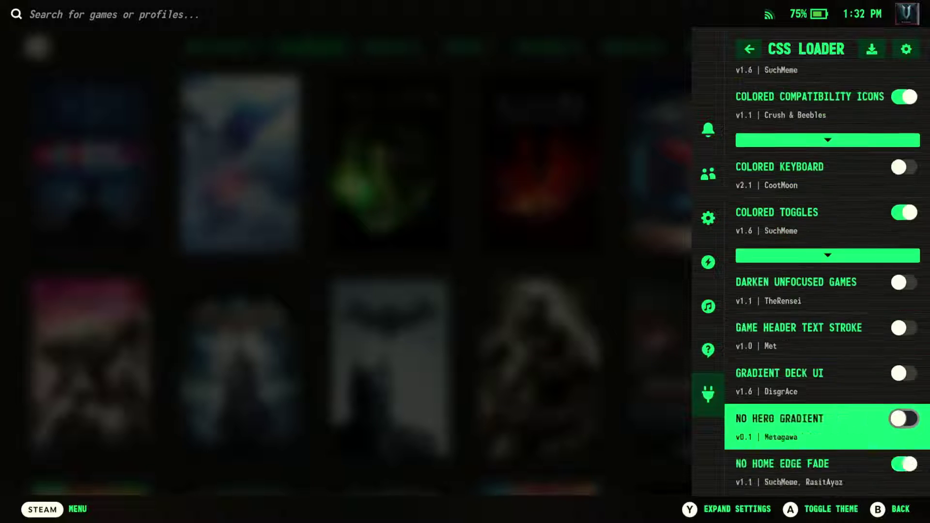
{"action": "key", "text": "Up"}
{"action": "key", "text": "Up"}
{"action": "key", "text": "Up"}
{"action": "key", "text": "Up"}
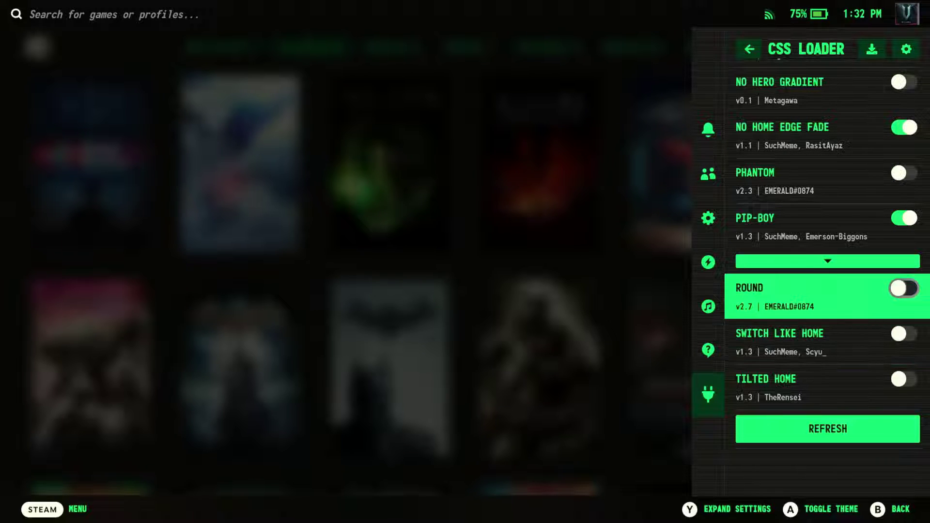
{"action": "key", "text": "Return"}
{"action": "key", "text": "Down"}
{"action": "key", "text": "Down"}
{"action": "key", "text": "Down"}
{"action": "key", "text": "Down"}
{"action": "key", "text": "Down"}
{"action": "key", "text": "Down"}
{"action": "key", "text": "Down"}
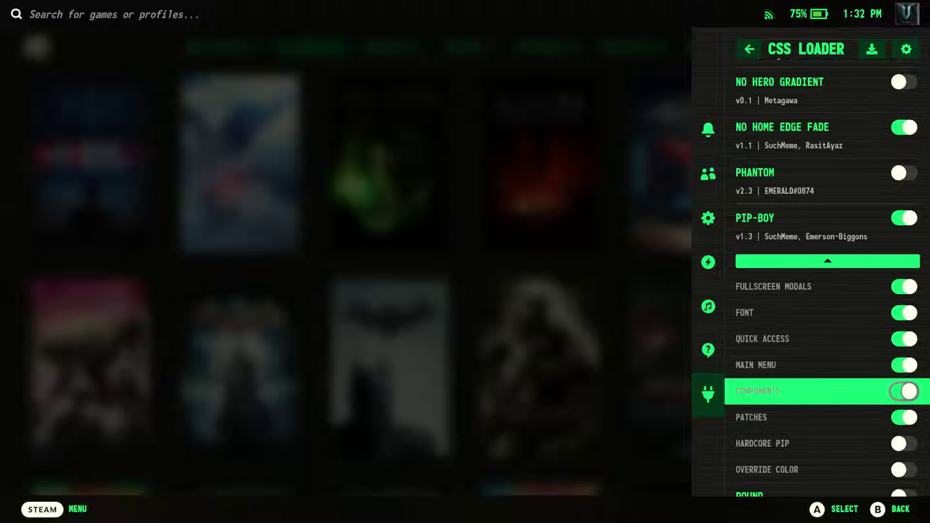
{"action": "key", "text": "Return"}
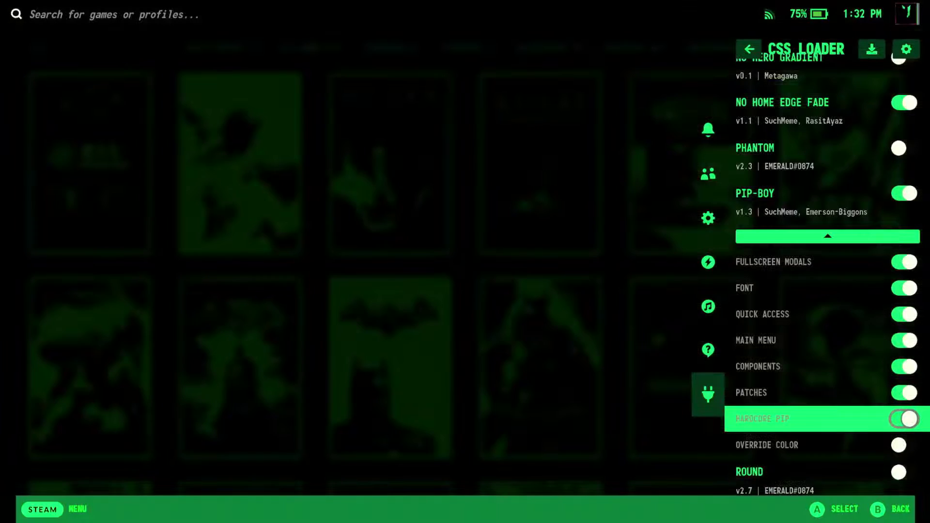
Return to the All Games library and examine how Hardcore Pip styles the game covers
{"action": "key", "text": "Escape"}
{"action": "key", "text": "Escape"}
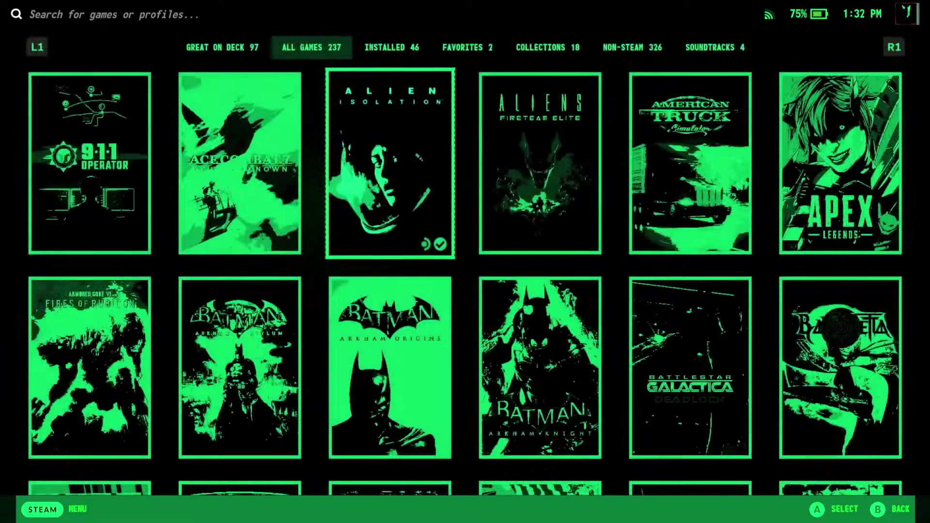
{"action": "key", "text": "Down"}
{"action": "key", "text": "Down"}
{"action": "key", "text": "Up"}
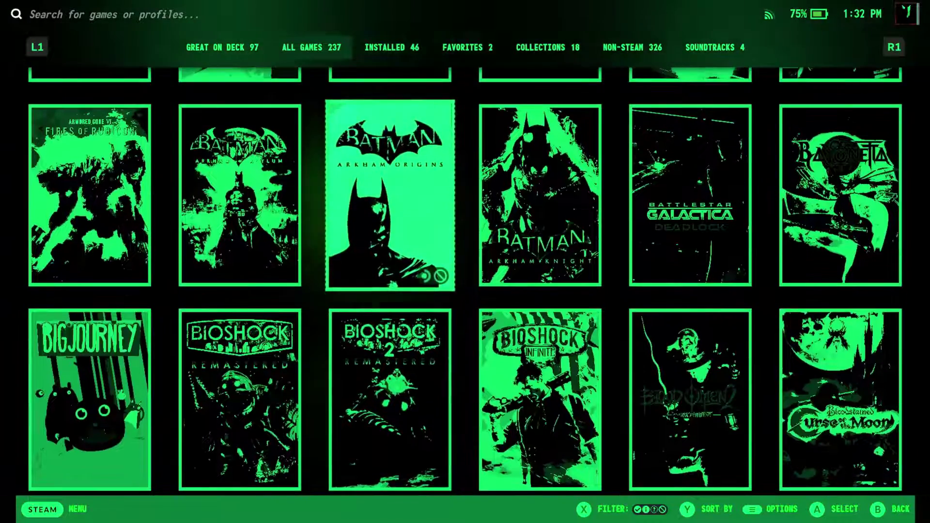
{"action": "key", "text": "Up"}
{"action": "key", "text": "Right"}
{"action": "key", "text": "Right"}
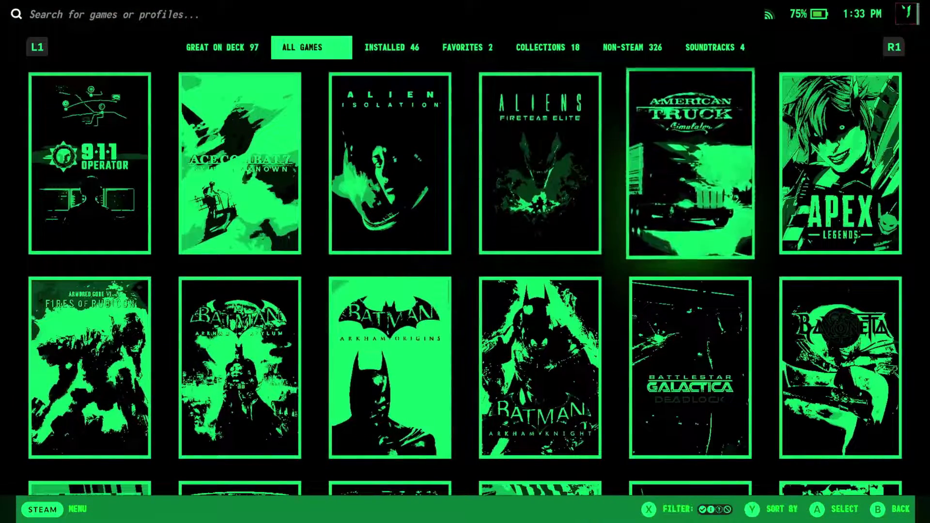
{"action": "key", "text": "Left"}
{"action": "key", "text": "Left"}
{"action": "key", "text": "Left"}
{"action": "key", "text": "Left"}
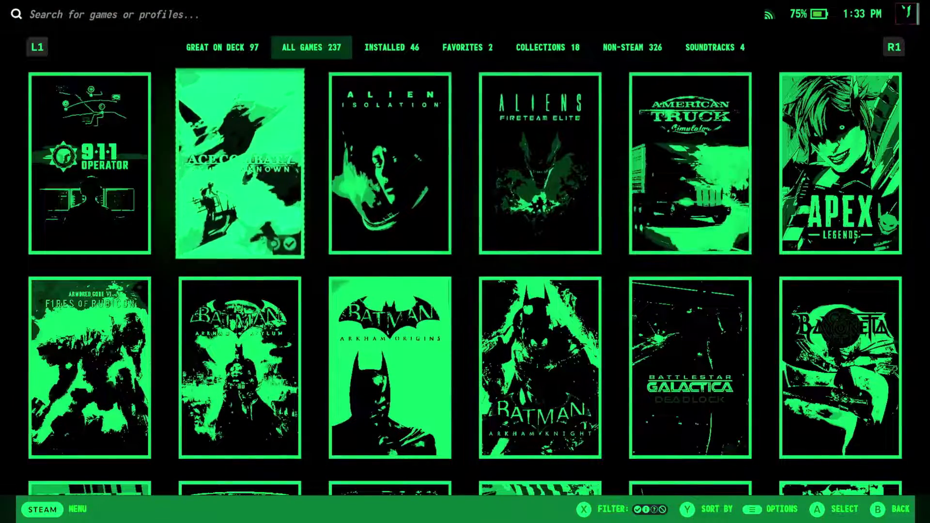
Reopen CSS Loader over the library and turn off the Pip-Boy theme
{"action": "key", "text": "ctrl+2"}
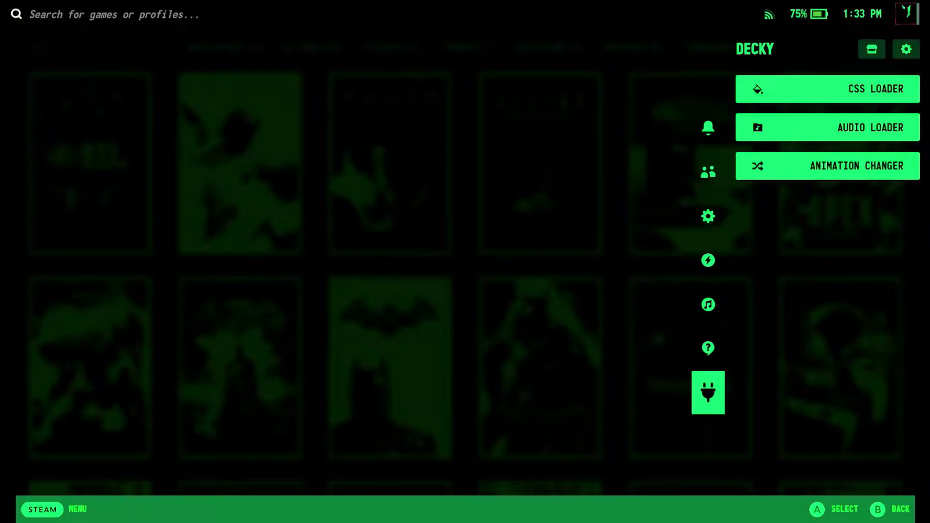
{"action": "key", "text": "Right"}
{"action": "key", "text": "Down"}
{"action": "key", "text": "Return"}
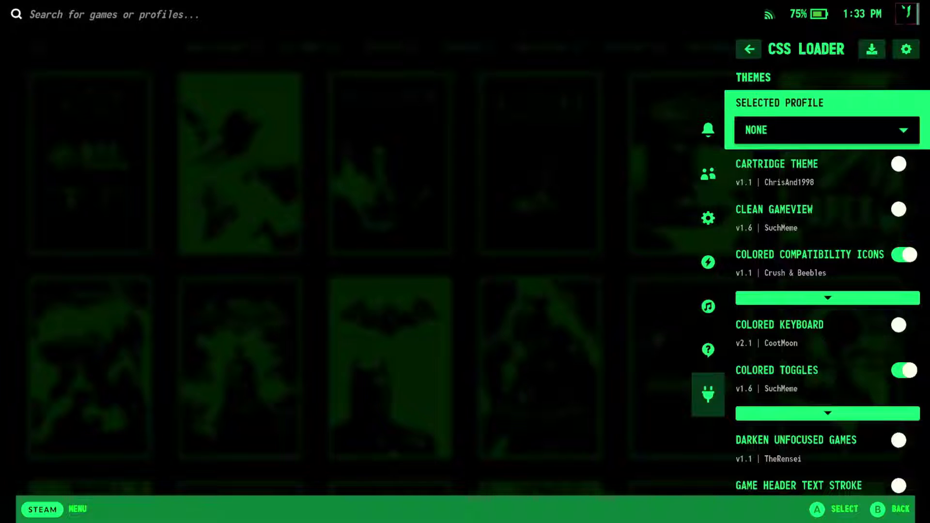
{"action": "key", "text": "Down"}
{"action": "key", "text": "Down"}
{"action": "key", "text": "Down"}
{"action": "key", "text": "Down"}
{"action": "key", "text": "Down"}
{"action": "key", "text": "Down"}
{"action": "key", "text": "Down"}
{"action": "key", "text": "Down"}
{"action": "key", "text": "Down"}
{"action": "key", "text": "Down"}
{"action": "key", "text": "Down"}
{"action": "key", "text": "Down"}
{"action": "key", "text": "Down"}
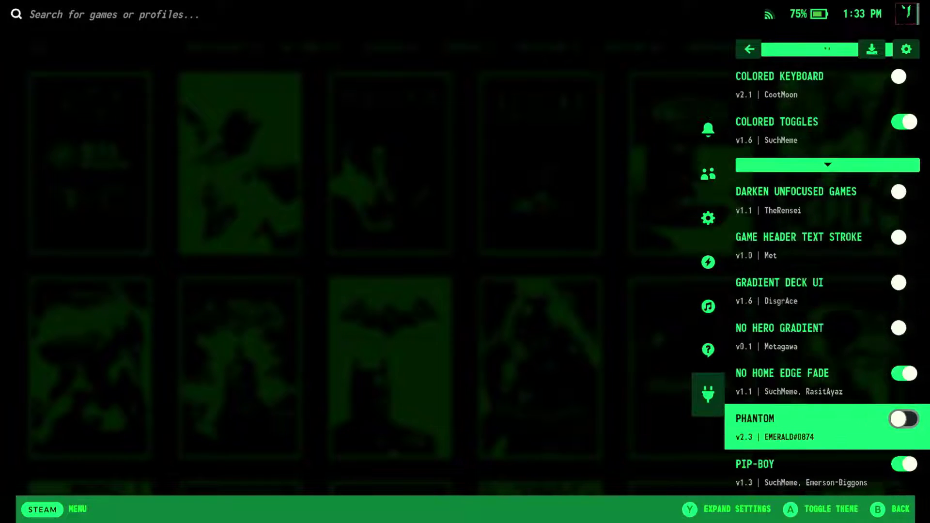
{"action": "key", "text": "Down"}
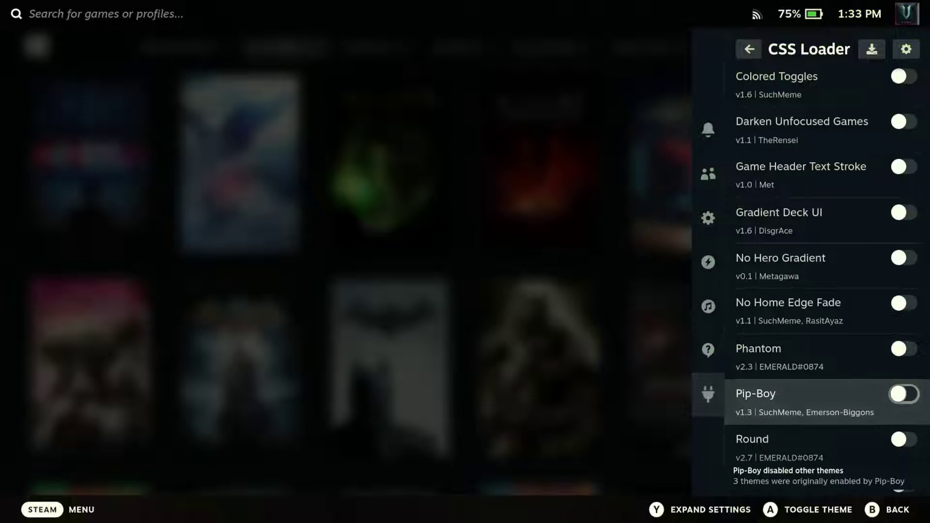
Look through the remaining CSS Loader themes and go back to the Decky plugin list
{"action": "key", "text": "Down"}
{"action": "key", "text": "Down"}
{"action": "key", "text": "Down"}
{"action": "key", "text": "Up"}
{"action": "key", "text": "Up"}
{"action": "key", "text": "Up"}
{"action": "key", "text": "Up"}
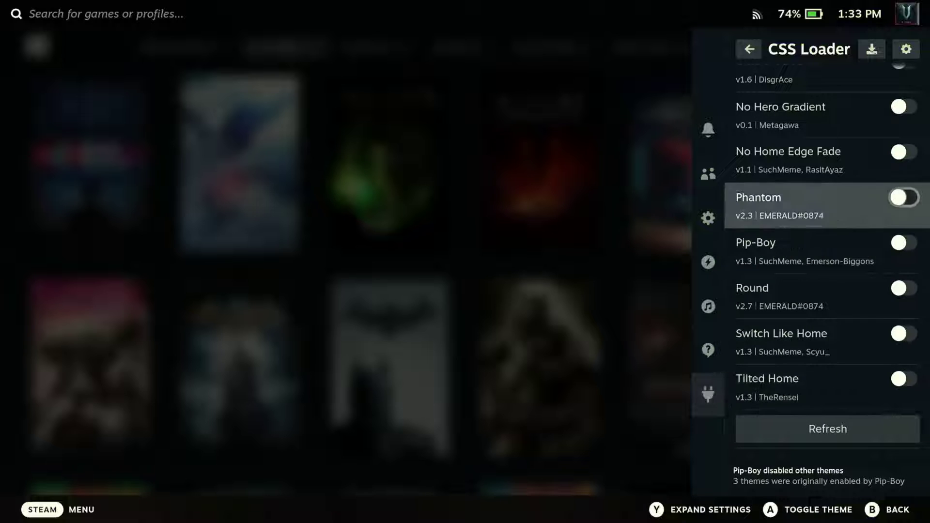
{"action": "key", "text": "Up"}
{"action": "key", "text": "Up"}
{"action": "key", "text": "Up"}
{"action": "key", "text": "Up"}
{"action": "key", "text": "Up"}
{"action": "key", "text": "Up"}
{"action": "key", "text": "Up"}
{"action": "key", "text": "Up"}
{"action": "key", "text": "Up"}
{"action": "key", "text": "Up"}
{"action": "key", "text": "Up"}
{"action": "key", "text": "Escape"}
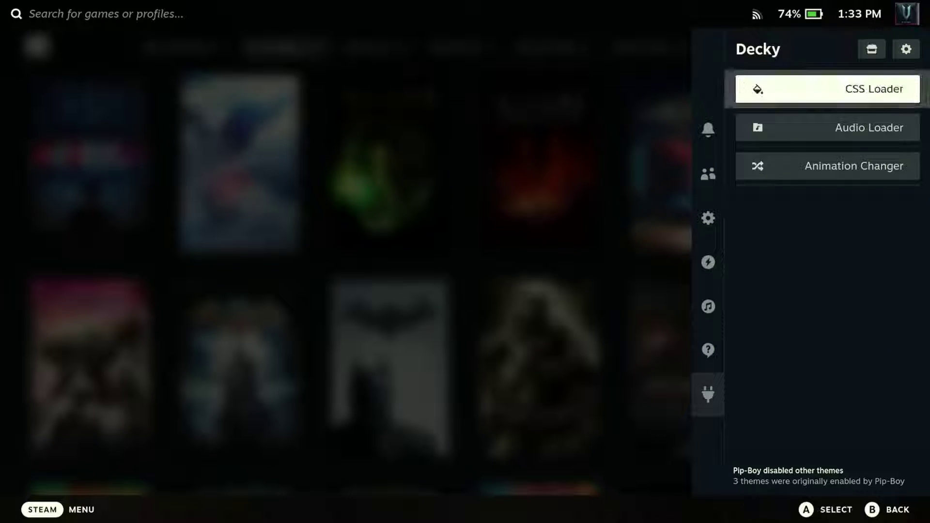
Open Audio Loader and set the sound pack to Default
{"action": "key", "text": "Down"}
{"action": "key", "text": "Return"}
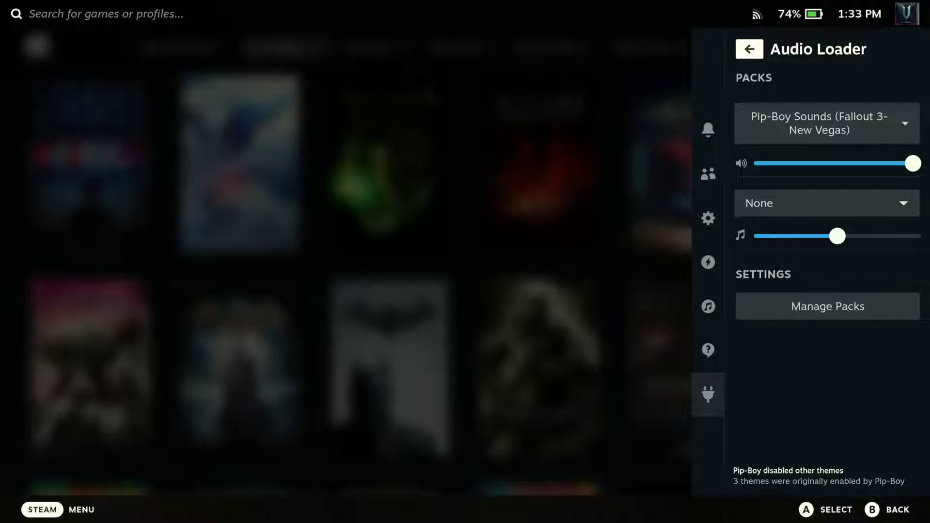
{"action": "key", "text": "Down"}
{"action": "key", "text": "Return"}
{"action": "key", "text": "Up"}
{"action": "key", "text": "Up"}
{"action": "key", "text": "Up"}
{"action": "key", "text": "Up"}
{"action": "key", "text": "Up"}
{"action": "key", "text": "Up"}
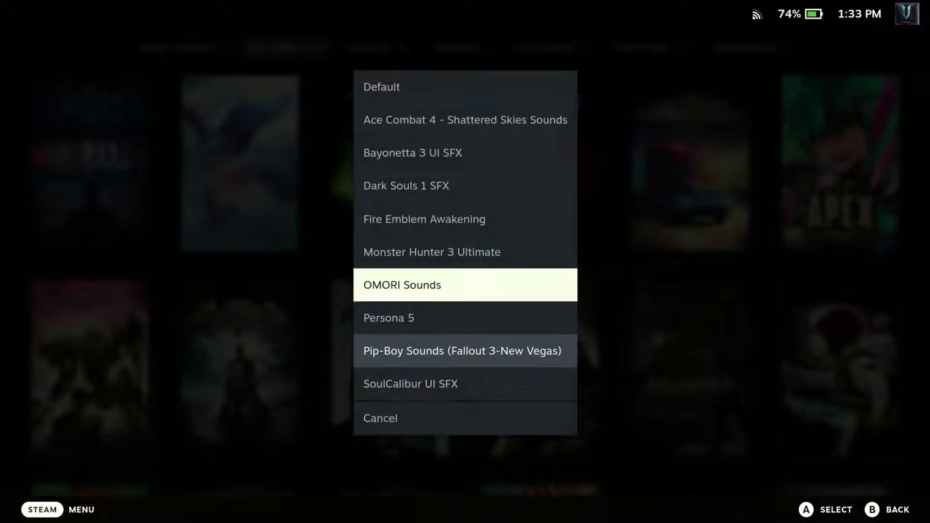
{"action": "key", "text": "Up"}
{"action": "key", "text": "Up"}
{"action": "key", "text": "Return"}
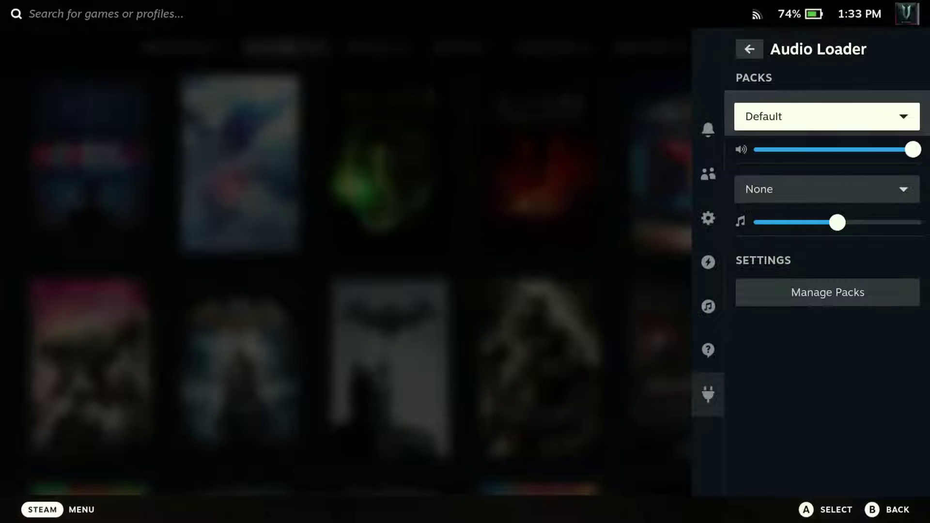
Return to the All Games library and move across the covers to Batman: Arkham Knight to hear the interface sounds
{"action": "key", "text": "Escape"}
{"action": "key", "text": "Escape"}
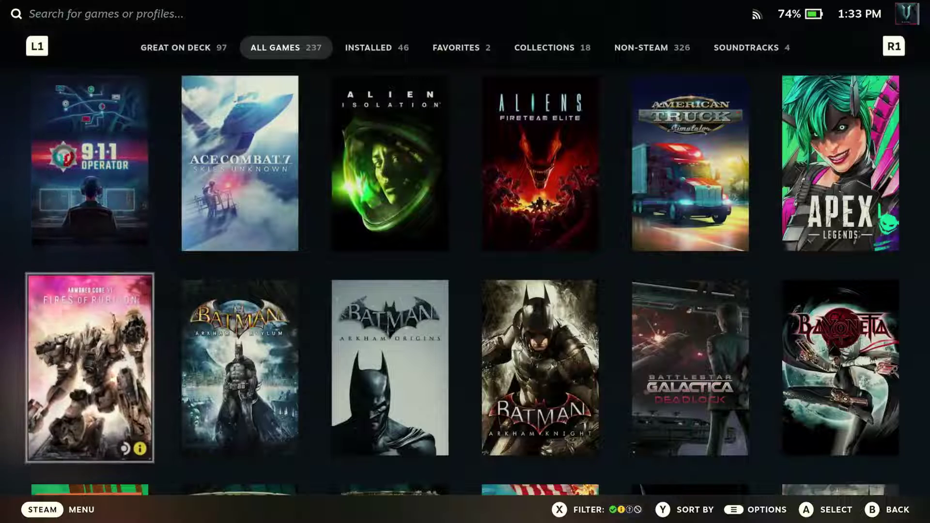
{"action": "key", "text": "Right"}
{"action": "key", "text": "Right"}
{"action": "key", "text": "Right"}
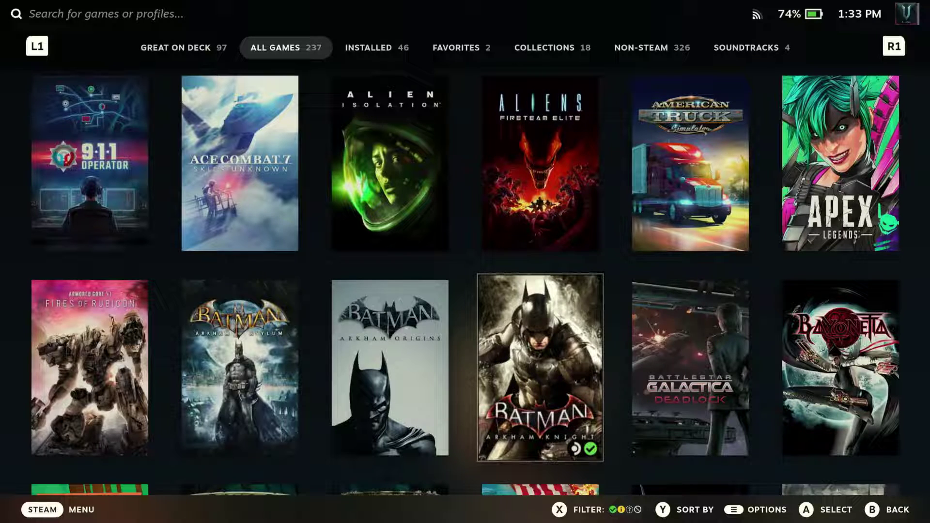
Reopen CSS Loader and open its theme download browser
{"action": "key", "text": "ctrl+2"}
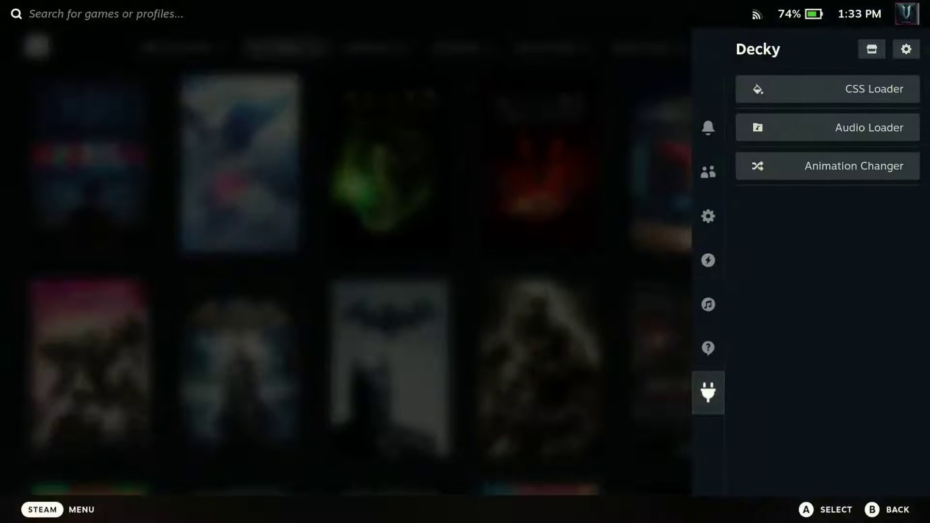
{"action": "key", "text": "Right"}
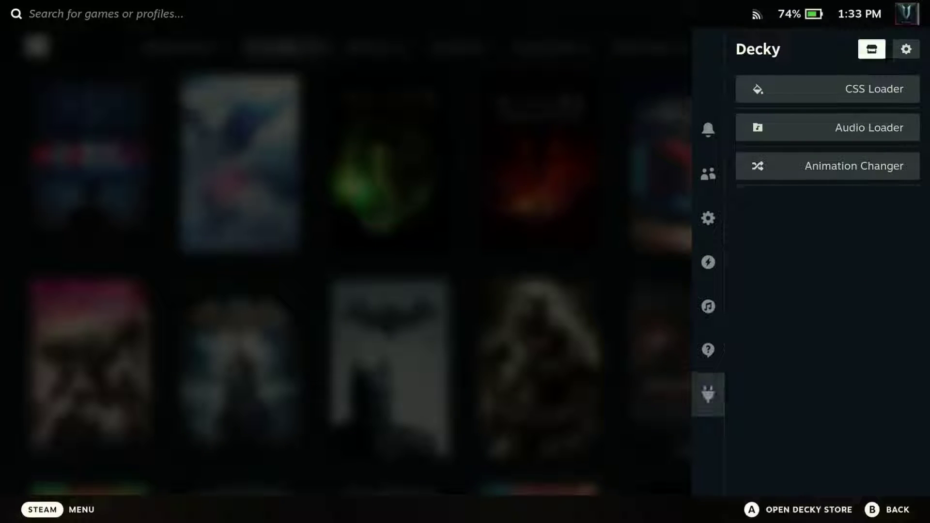
{"action": "key", "text": "Down"}
{"action": "key", "text": "Return"}
{"action": "key", "text": "Down"}
{"action": "key", "text": "Down"}
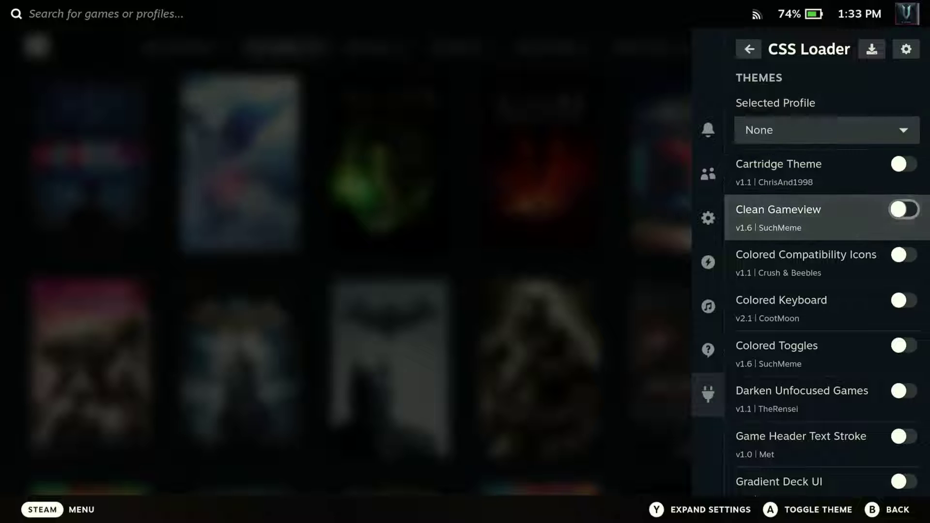
{"action": "key", "text": "Up"}
{"action": "key", "text": "Up"}
{"action": "key", "text": "Up"}
{"action": "key", "text": "Right"}
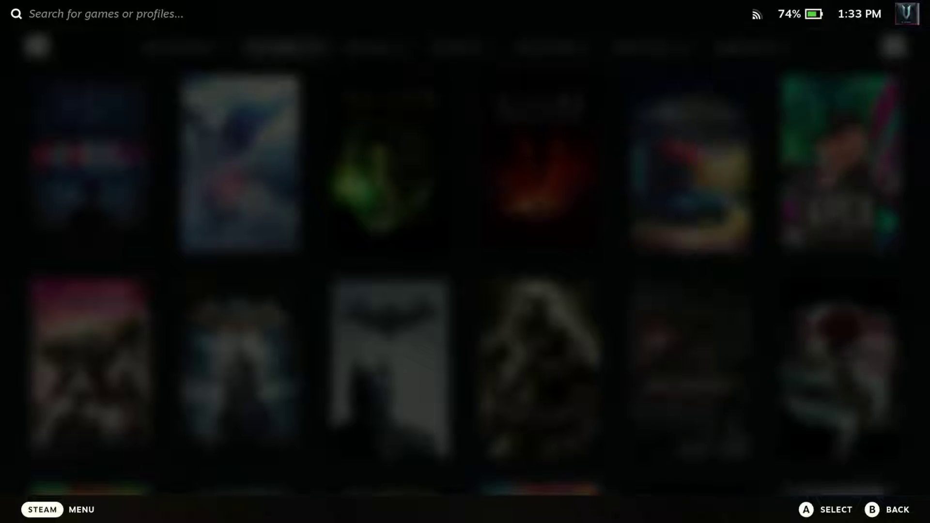
{"action": "key", "text": "Return"}
Search all CSS Loader themes for "ph"
{"action": "key", "text": "Down"}
{"action": "key", "text": "Down"}
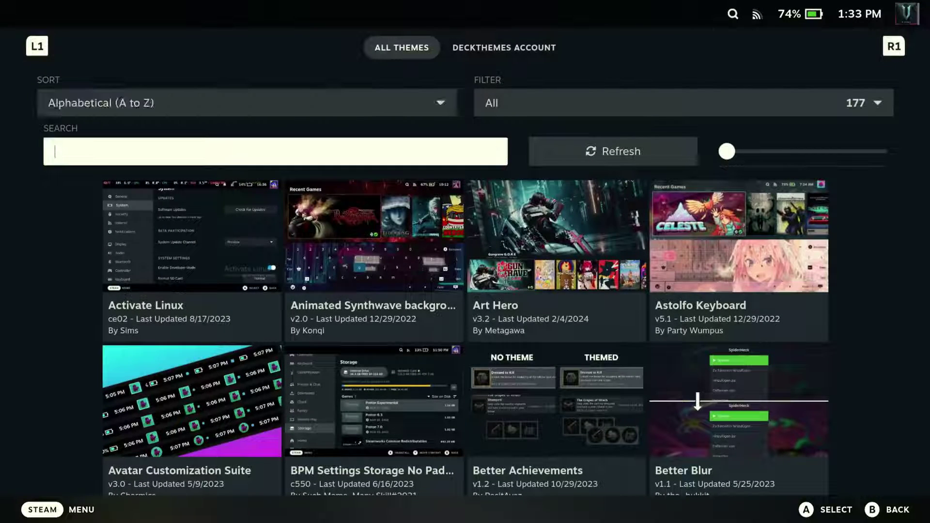
{"action": "key", "text": "Return"}
{"action": "key", "text": "Down"}
{"action": "key", "text": "Right"}
{"action": "key", "text": "Right"}
{"action": "key", "text": "Right"}
{"action": "key", "text": "Right"}
{"action": "key", "text": "Right"}
{"action": "key", "text": "Right"}
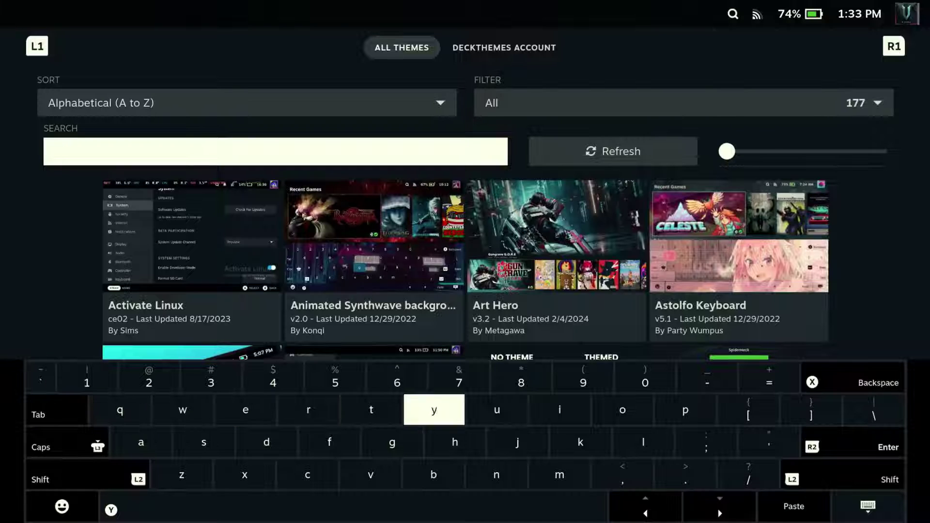
{"action": "key", "text": "Right"}
{"action": "key", "text": "Right"}
{"action": "key", "text": "Right"}
{"action": "key", "text": "Right"}
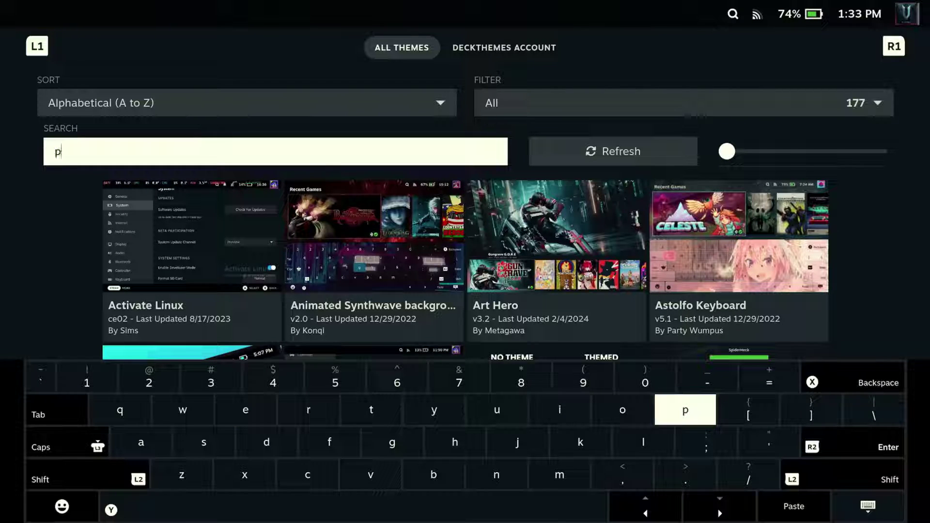
{"action": "key", "text": "Left"}
{"action": "key", "text": "Left"}
{"action": "key", "text": "Left"}
{"action": "key", "text": "Left"}
{"action": "key", "text": "Down"}
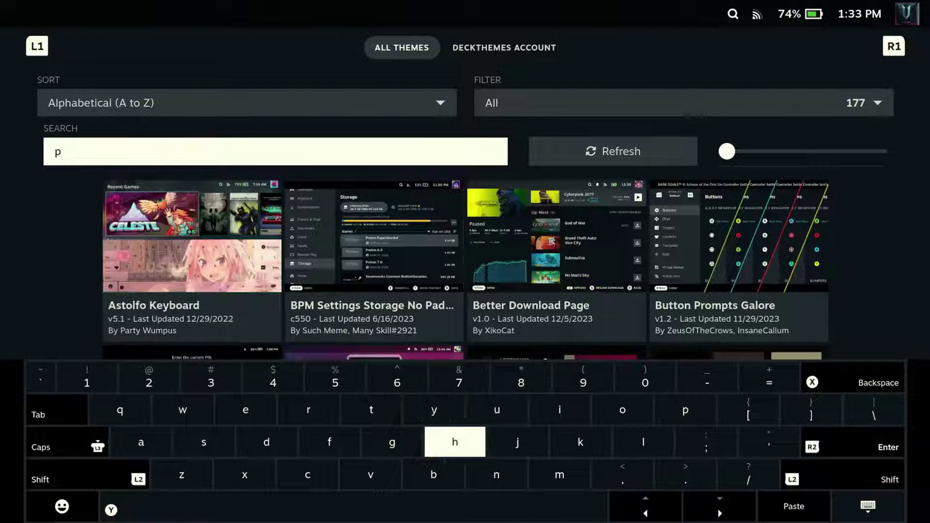
{"action": "type", "text": "h"}
{"action": "key", "text": "Up"}
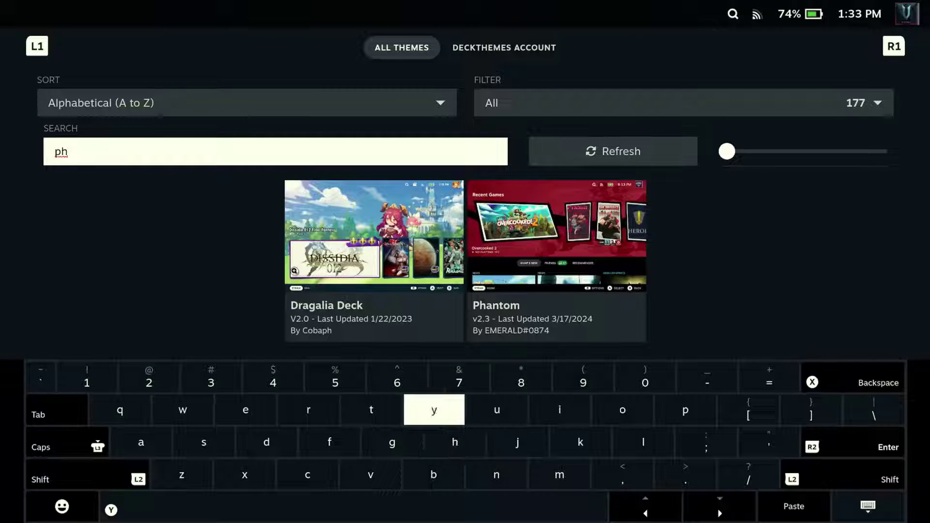
Dismiss the on-screen keyboard and highlight the Phantom theme among the search results
{"action": "key", "text": "Down"}
{"action": "key", "text": "Down"}
{"action": "key", "text": "Right"}
{"action": "key", "text": "Right"}
{"action": "key", "text": "Right"}
{"action": "key", "text": "Right"}
{"action": "key", "text": "Right"}
{"action": "key", "text": "Right"}
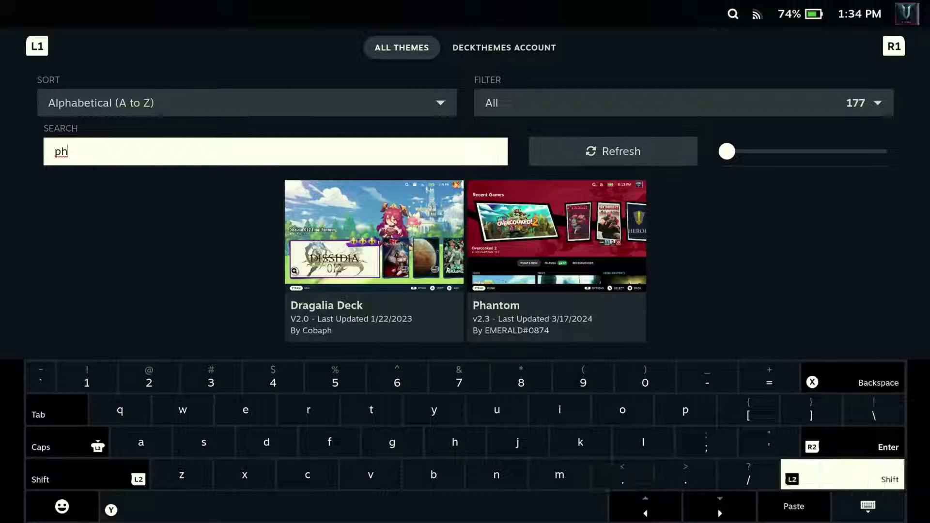
{"action": "key", "text": "Down"}
{"action": "key", "text": "Return"}
{"action": "key", "text": "Right"}
{"action": "key", "text": "Down"}
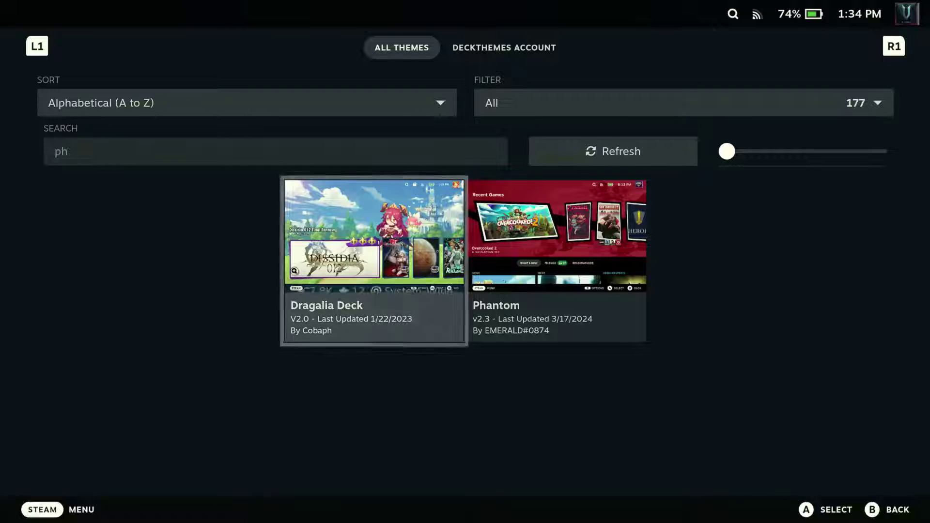
{"action": "key", "text": "Right"}
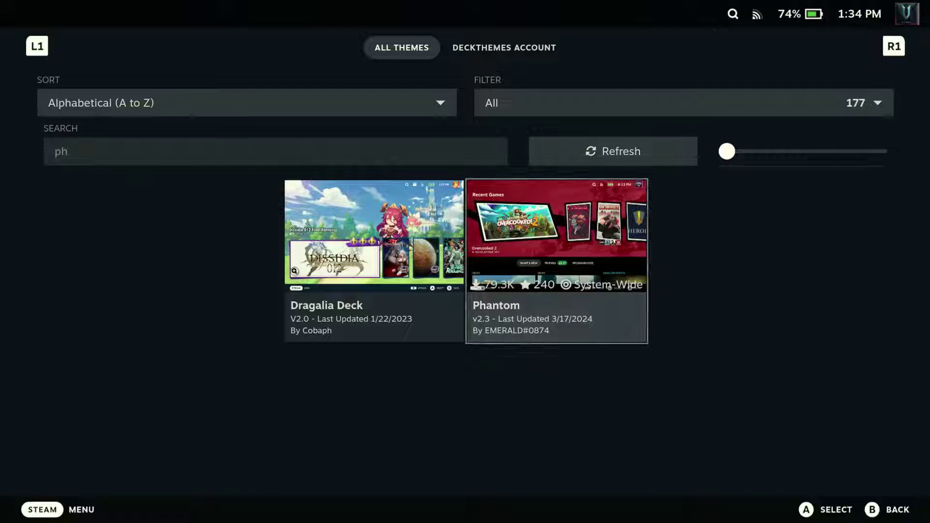
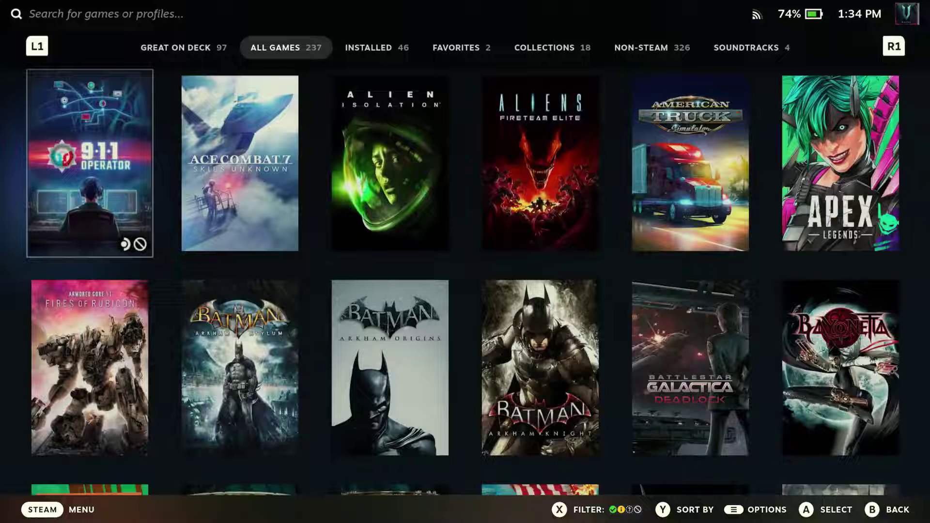
Reopen the plugin menu over the library and switch from CSS Loader to Audio Loader
{"action": "key", "text": "ctrl+2"}
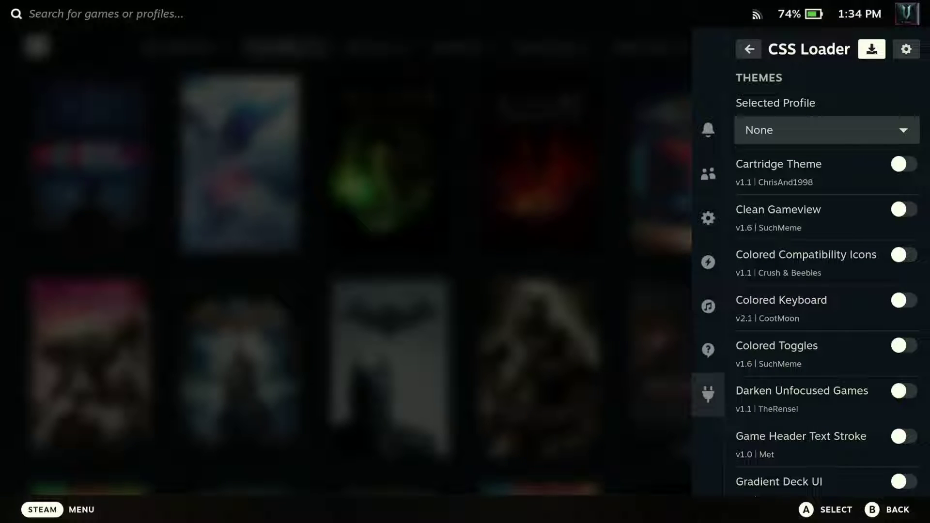
{"action": "key", "text": "Right"}
{"action": "key", "text": "Left"}
{"action": "key", "text": "Left"}
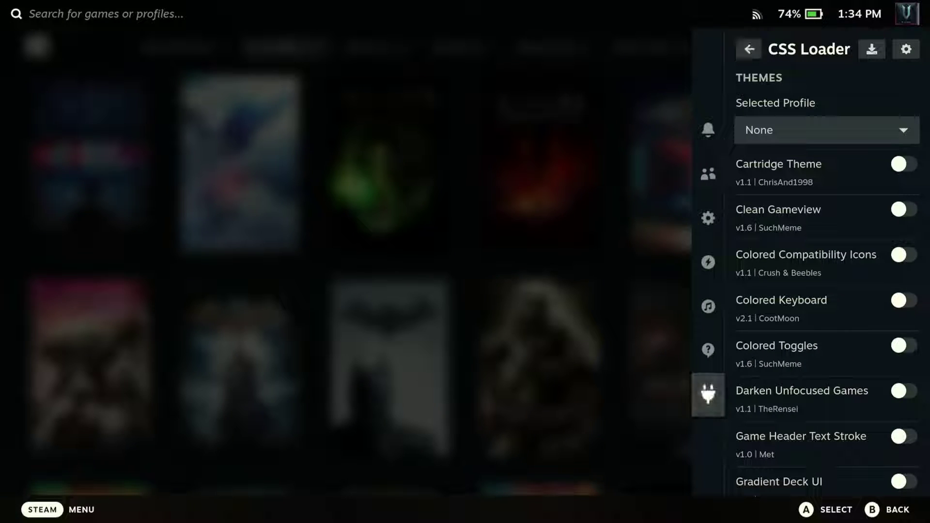
{"action": "key", "text": "Return"}
{"action": "key", "text": "Down"}
{"action": "key", "text": "Down"}
{"action": "key", "text": "Return"}
Look through the installed sound packs in Audio Loader and close the list without choosing another pack
{"action": "key", "text": "Return"}
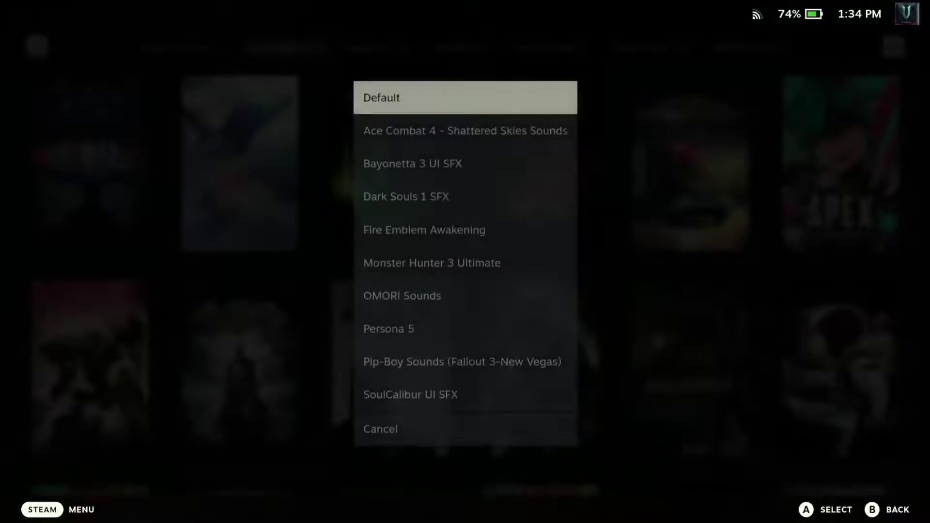
{"action": "key", "text": "Down"}
{"action": "key", "text": "Down"}
{"action": "key", "text": "Down"}
{"action": "key", "text": "Down"}
{"action": "key", "text": "Down"}
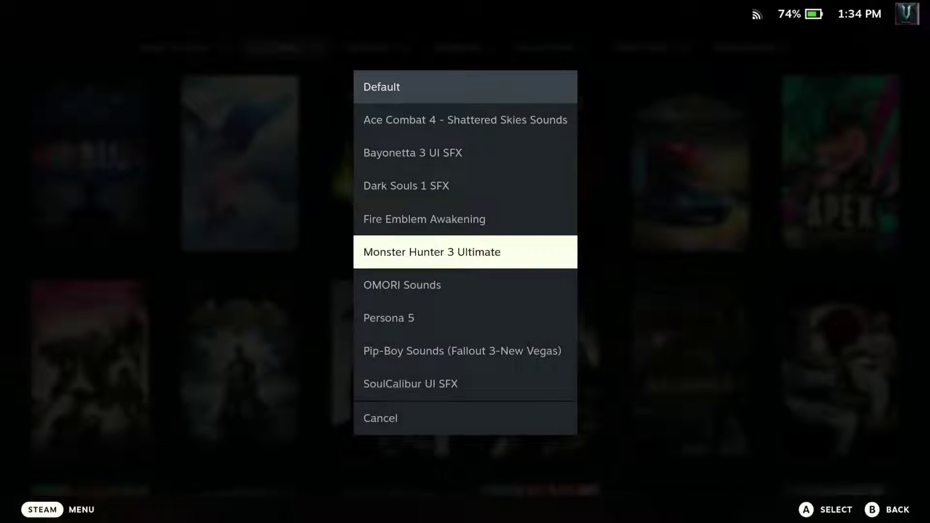
{"action": "key", "text": "Down"}
{"action": "key", "text": "Down"}
{"action": "key", "text": "Down"}
{"action": "key", "text": "Up"}
{"action": "key", "text": "Up"}
{"action": "key", "text": "Up"}
{"action": "key", "text": "Up"}
{"action": "key", "text": "Up"}
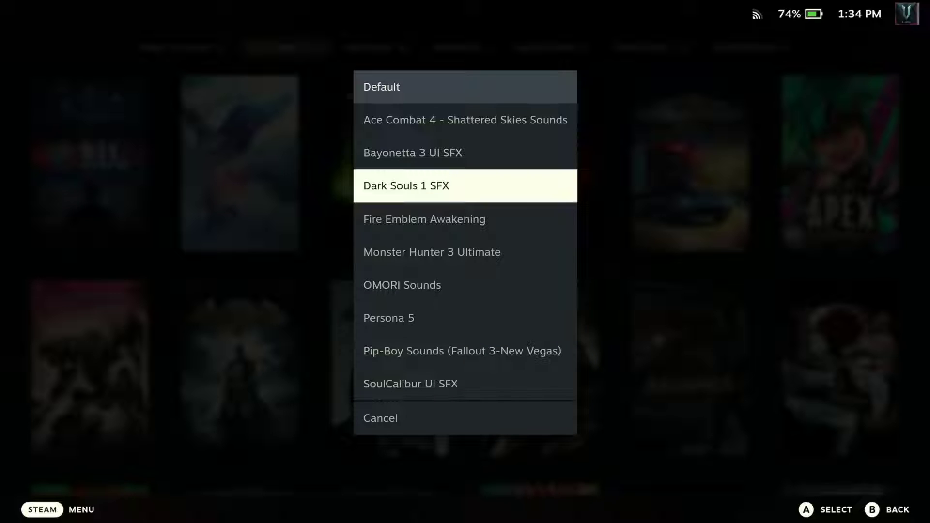
{"action": "key", "text": "Down"}
{"action": "key", "text": "Down"}
{"action": "key", "text": "Down"}
{"action": "key", "text": "Down"}
{"action": "key", "text": "Escape"}
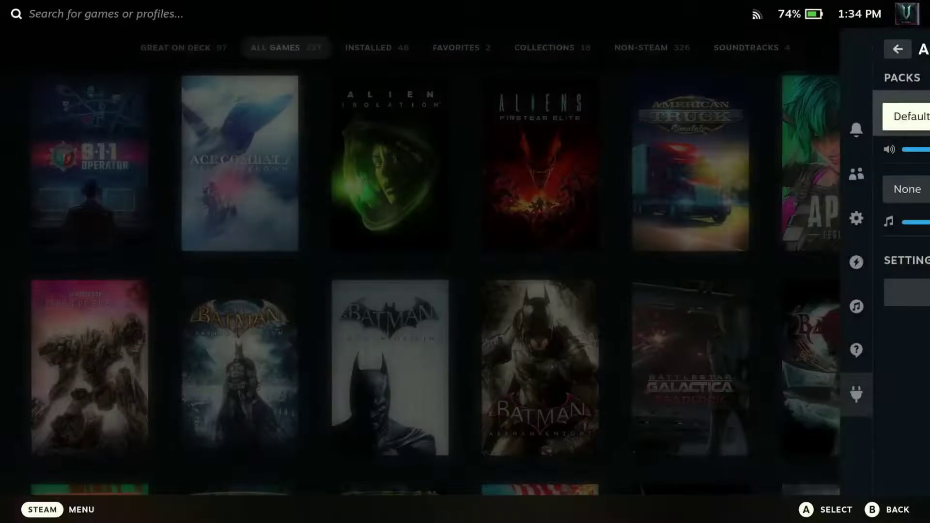
Open Audio Loader's pack manager and go to the search field on its browse page
{"action": "key", "text": "Down"}
{"action": "key", "text": "Down"}
{"action": "key", "text": "Down"}
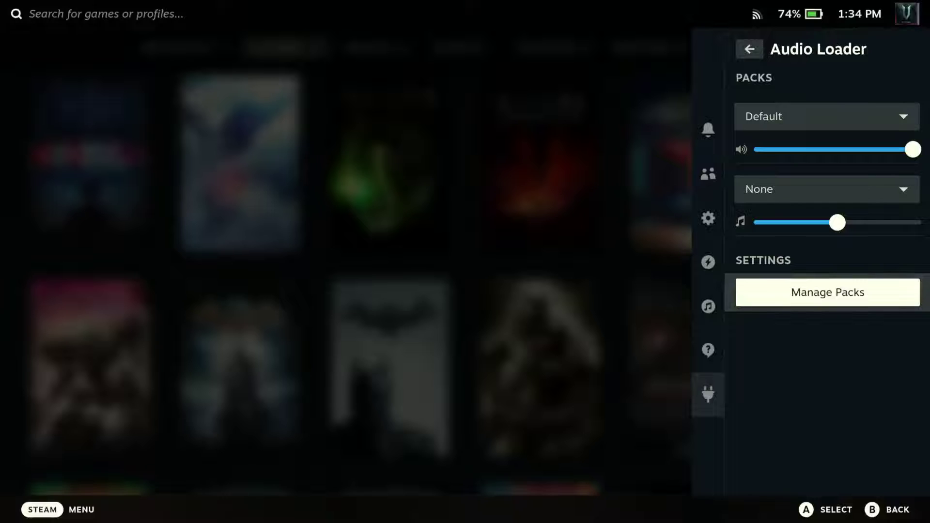
{"action": "key", "text": "Return"}
{"action": "key", "text": "Down"}
{"action": "key", "text": "Down"}
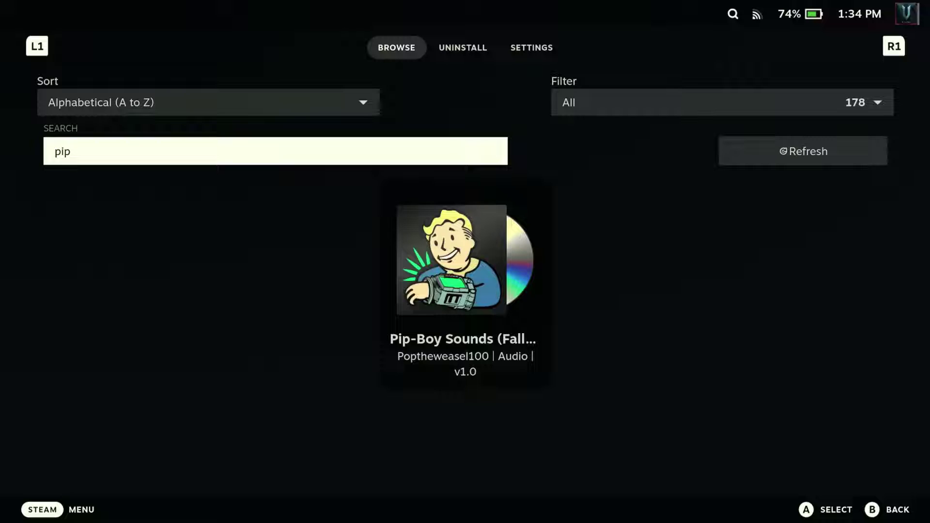
Replace the audio pack search text with "per"
{"action": "key", "text": "Return"}
{"action": "key", "text": "Right"}
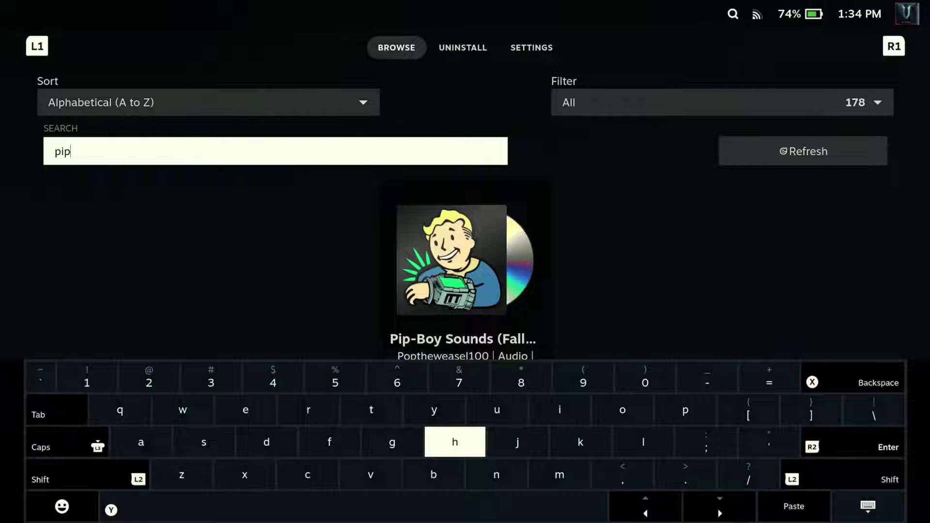
{"action": "key", "text": "BackSpace"}
{"action": "key", "text": "BackSpace"}
{"action": "key", "text": "Up"}
{"action": "key", "text": "Left"}
{"action": "key", "text": "Left"}
{"action": "key", "text": "Left"}
{"action": "type", "text": "e"}
{"action": "key", "text": "Right"}
{"action": "type", "text": "r"}
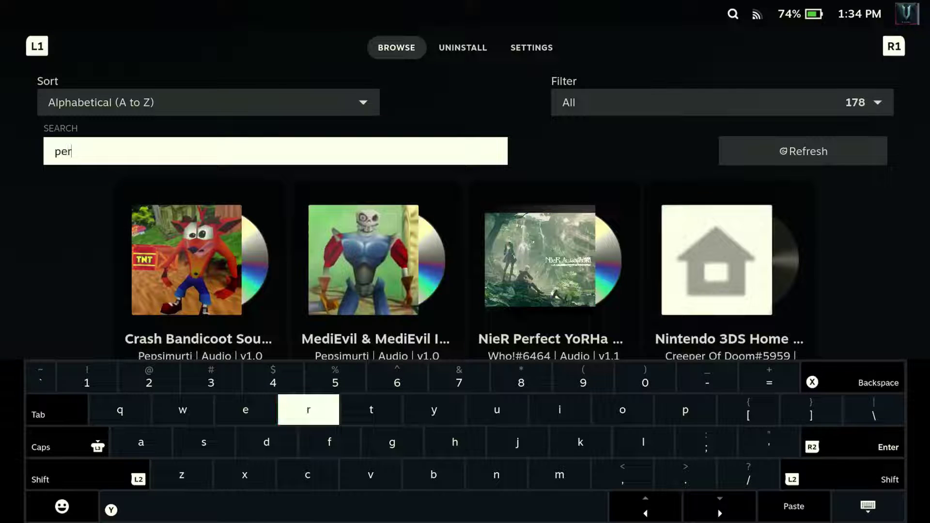
Extend the audio pack search text to "pers"
{"action": "key", "text": "Right"}
{"action": "key", "text": "Right"}
{"action": "key", "text": "Right"}
{"action": "key", "text": "Right"}
{"action": "key", "text": "Right"}
{"action": "key", "text": "Right"}
{"action": "key", "text": "Right"}
{"action": "key", "text": "Right"}
{"action": "key", "text": "Right"}
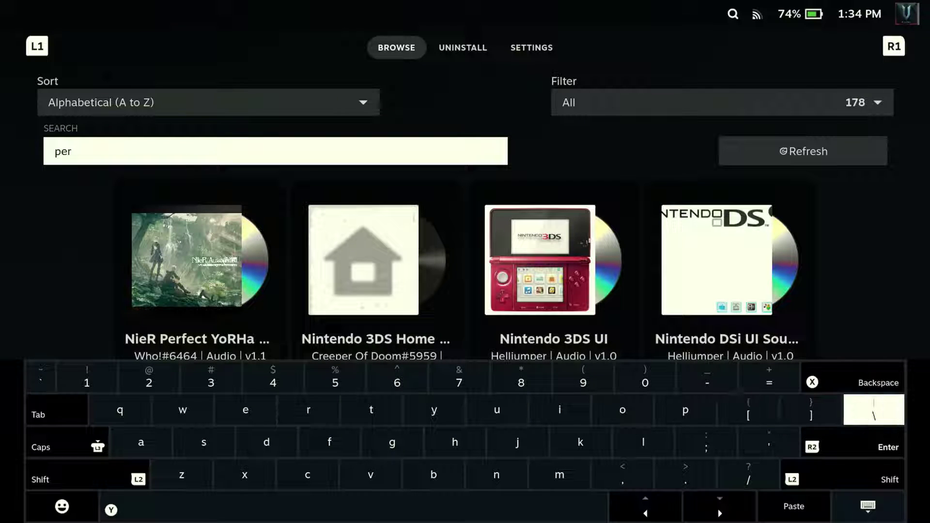
{"action": "key", "text": "Down"}
{"action": "key", "text": "Left"}
{"action": "key", "text": "Left"}
{"action": "key", "text": "Left"}
{"action": "key", "text": "Left"}
{"action": "key", "text": "Left"}
{"action": "key", "text": "Left"}
{"action": "key", "text": "Left"}
{"action": "key", "text": "Left"}
{"action": "key", "text": "Left"}
{"action": "key", "text": "Left"}
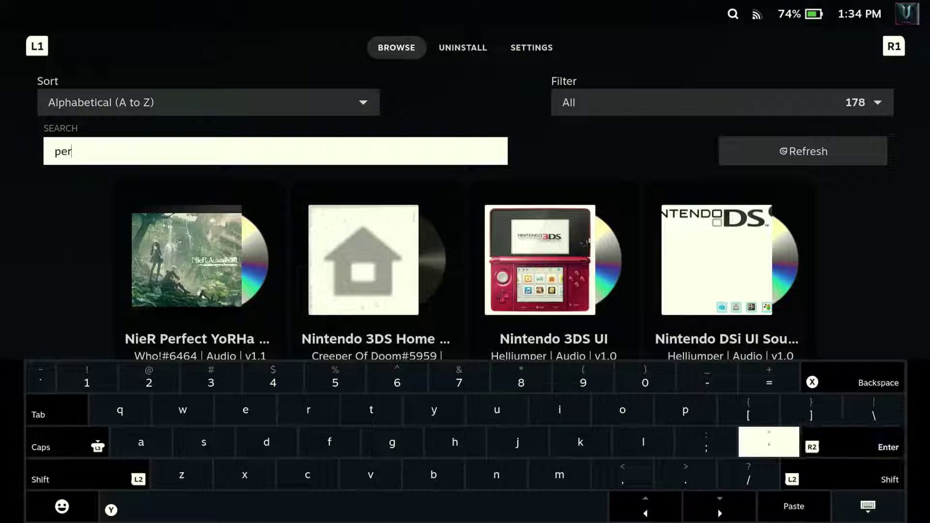
{"action": "type", "text": "s"}
Dismiss the on-screen keyboard and highlight the Persona 5 audio pack
{"action": "key", "text": "Right"}
{"action": "key", "text": "Right"}
{"action": "key", "text": "Right"}
{"action": "key", "text": "Right"}
{"action": "key", "text": "Right"}
{"action": "key", "text": "Right"}
{"action": "key", "text": "Right"}
{"action": "key", "text": "Right"}
{"action": "key", "text": "Right"}
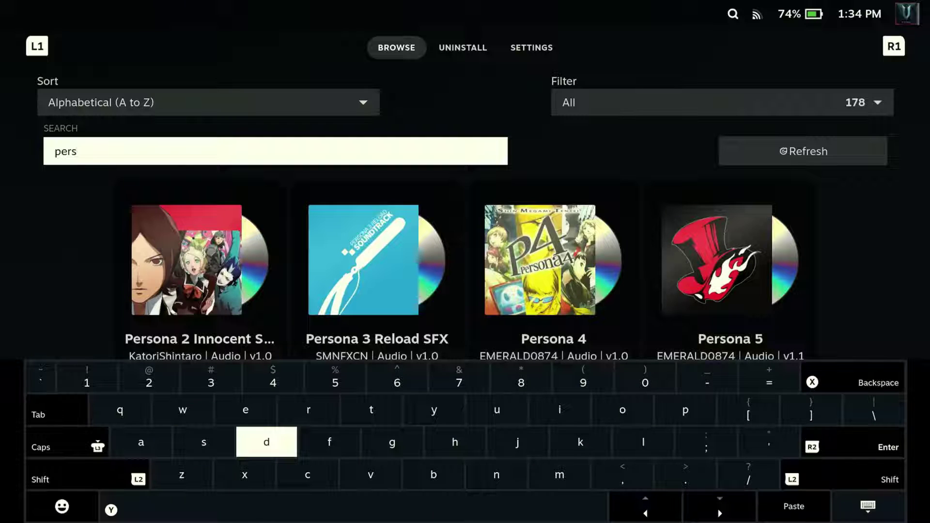
{"action": "key", "text": "Right"}
{"action": "key", "text": "Down"}
{"action": "key", "text": "Down"}
{"action": "key", "text": "Return"}
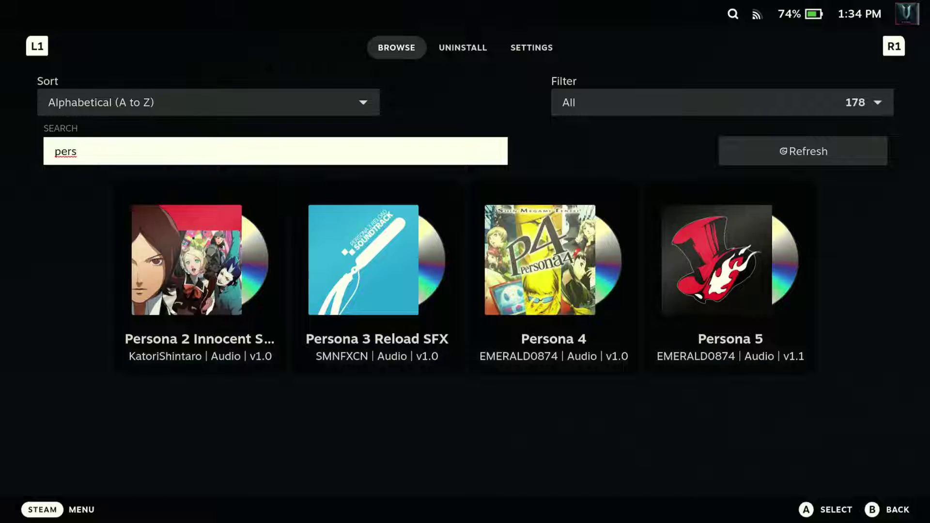
{"action": "key", "text": "Up"}
{"action": "key", "text": "Down"}
{"action": "key", "text": "Down"}
{"action": "key", "text": "Right"}
{"action": "key", "text": "Right"}
{"action": "key", "text": "Right"}
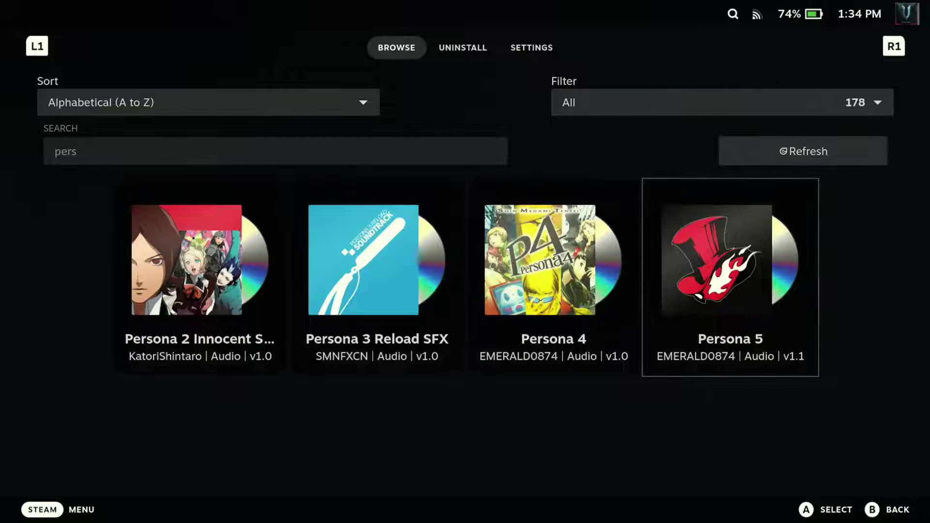
Leave the audio pack browser and open CSS Loader from Decky's plugin list
{"action": "key", "text": "Up"}
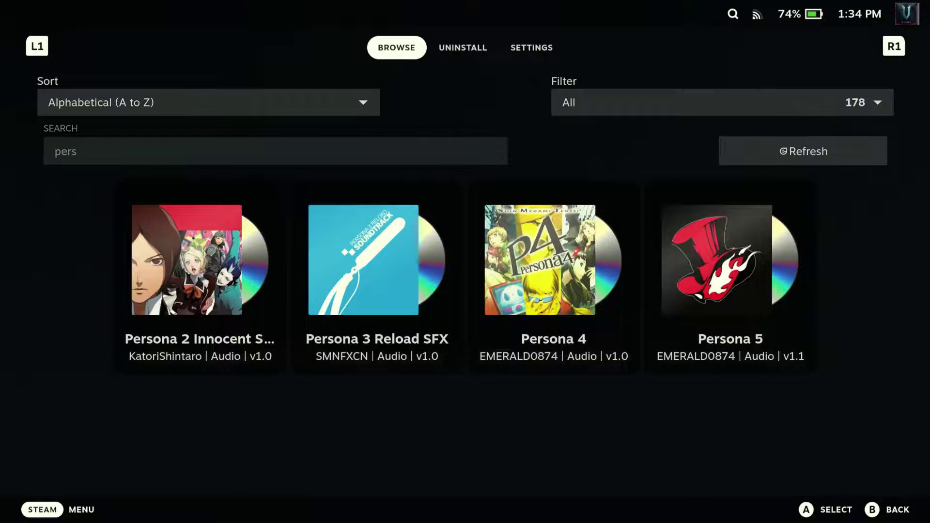
{"action": "key", "text": "Escape"}
{"action": "key", "text": "ctrl+2"}
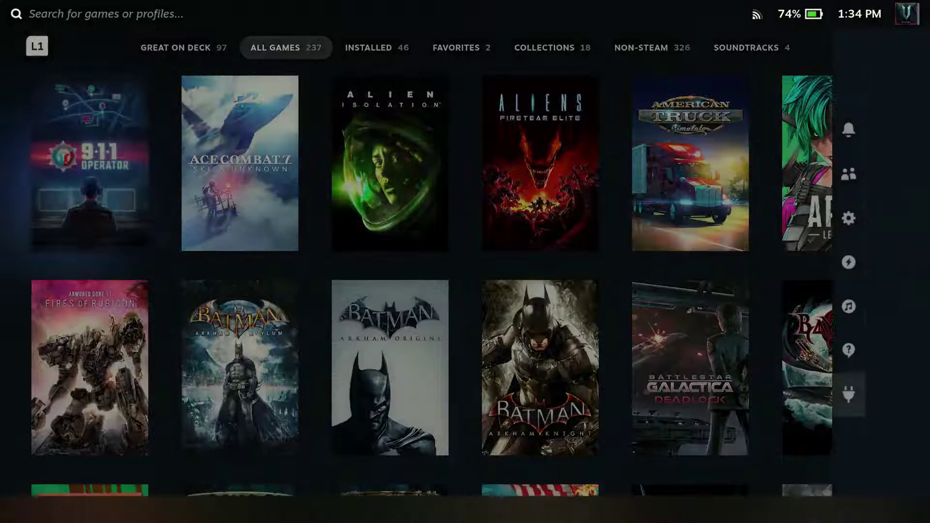
{"action": "key", "text": "Up"}
{"action": "key", "text": "Up"}
{"action": "key", "text": "Up"}
{"action": "key", "text": "Up"}
{"action": "key", "text": "Up"}
{"action": "key", "text": "Return"}
{"action": "key", "text": "Down"}
{"action": "key", "text": "Return"}
Enable the Phantom theme in CSS Loader
{"action": "key", "text": "Down"}
{"action": "key", "text": "Down"}
{"action": "key", "text": "Down"}
{"action": "key", "text": "Down"}
{"action": "key", "text": "Down"}
{"action": "key", "text": "Down"}
{"action": "key", "text": "Down"}
{"action": "key", "text": "Down"}
{"action": "key", "text": "Down"}
{"action": "key", "text": "Down"}
{"action": "key", "text": "Down"}
{"action": "key", "text": "Down"}
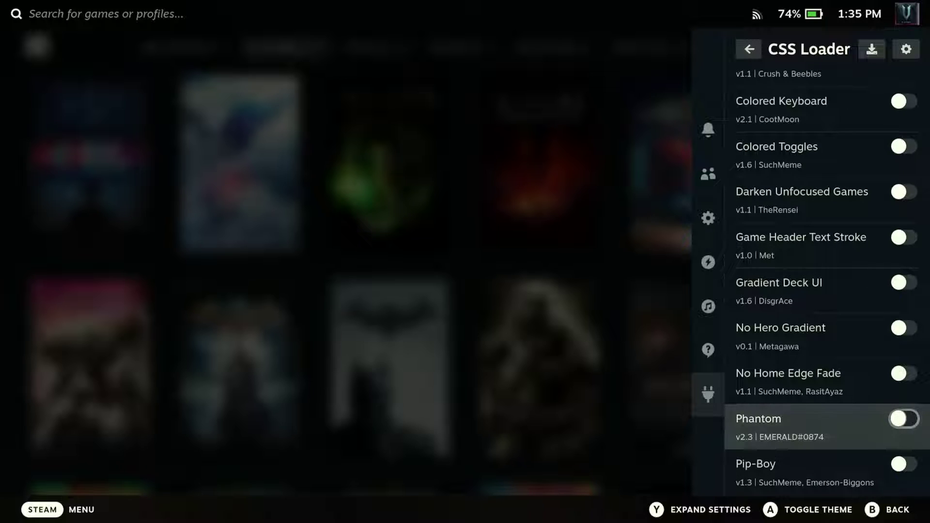
{"action": "key", "text": "Return"}
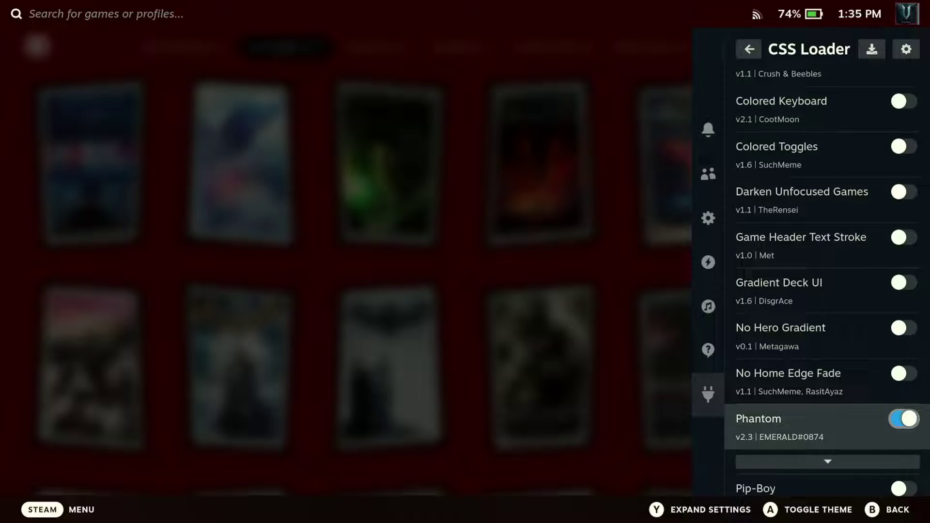
Return to Decky's plugin list, reopen CSS Loader, and activate the search field in its theme download page
{"action": "key", "text": "Escape"}
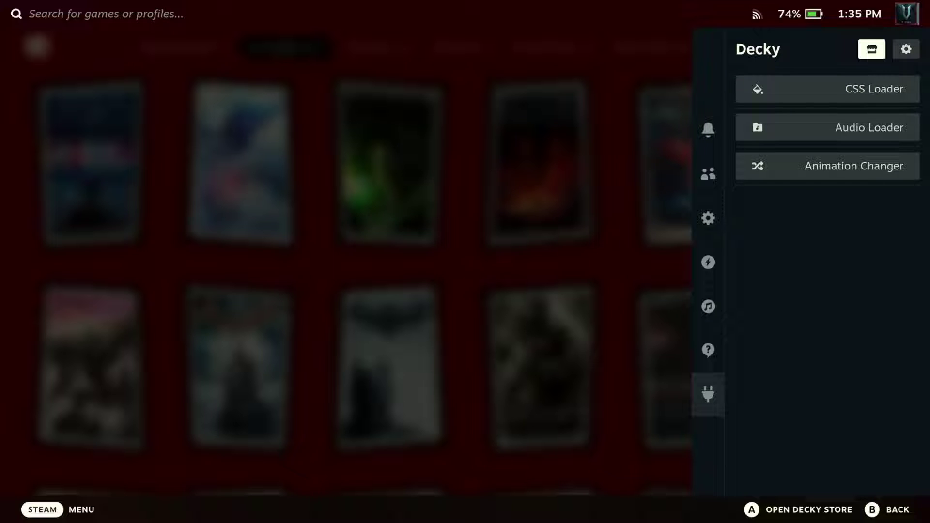
{"action": "key", "text": "Down"}
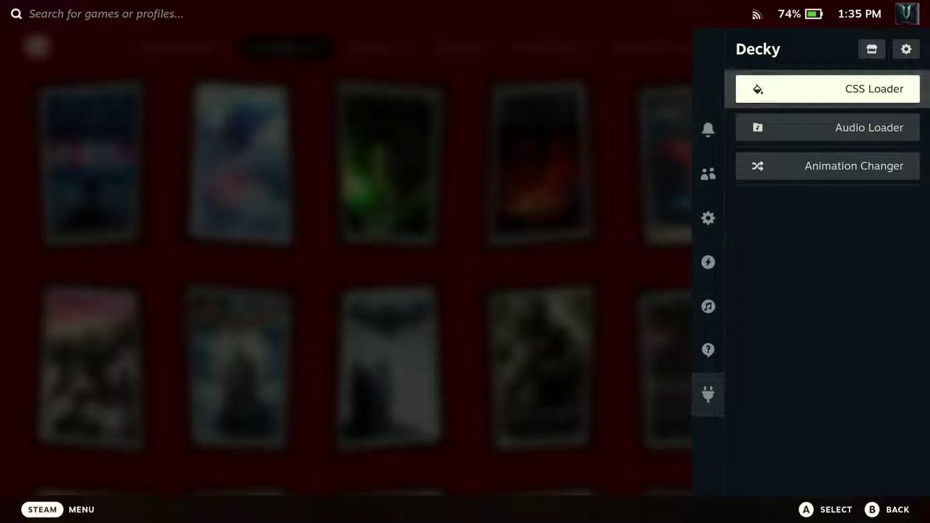
{"action": "key", "text": "Return"}
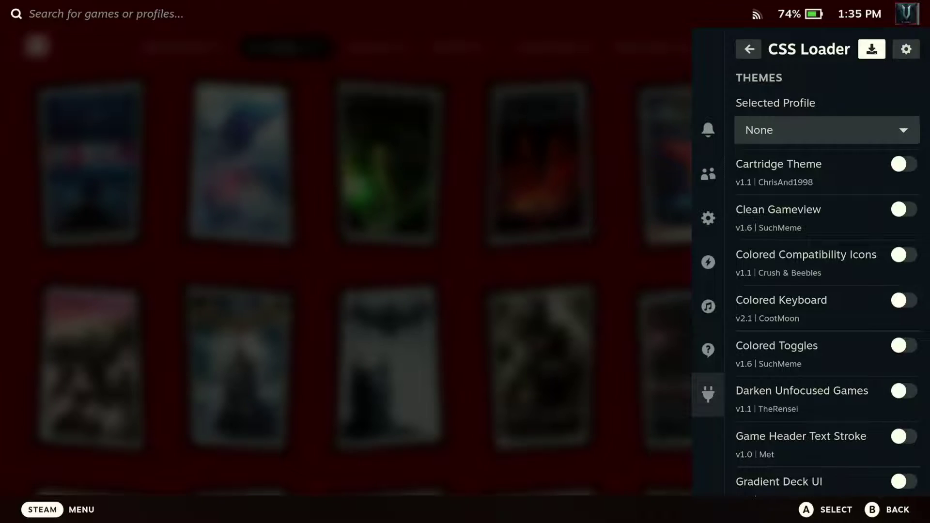
{"action": "key", "text": "Return"}
{"action": "key", "text": "Down"}
{"action": "key", "text": "Down"}
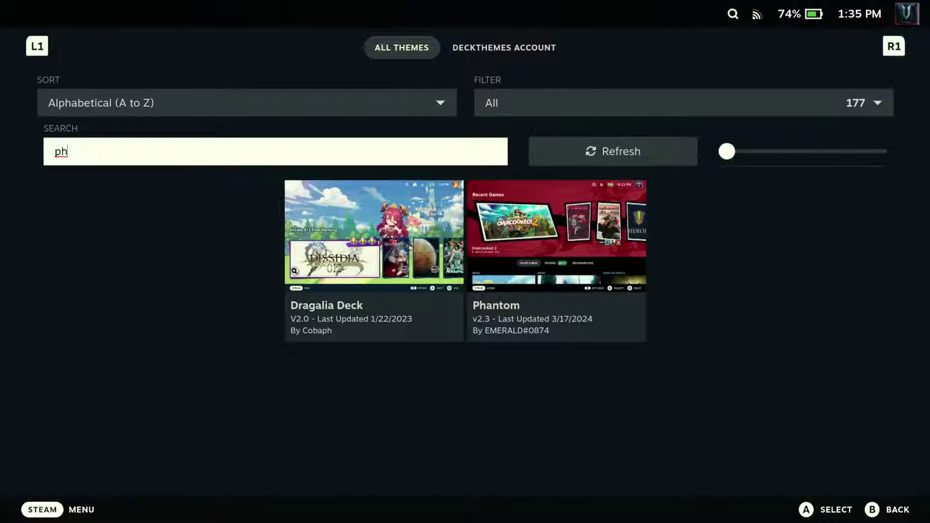
{"action": "key", "text": "Return"}
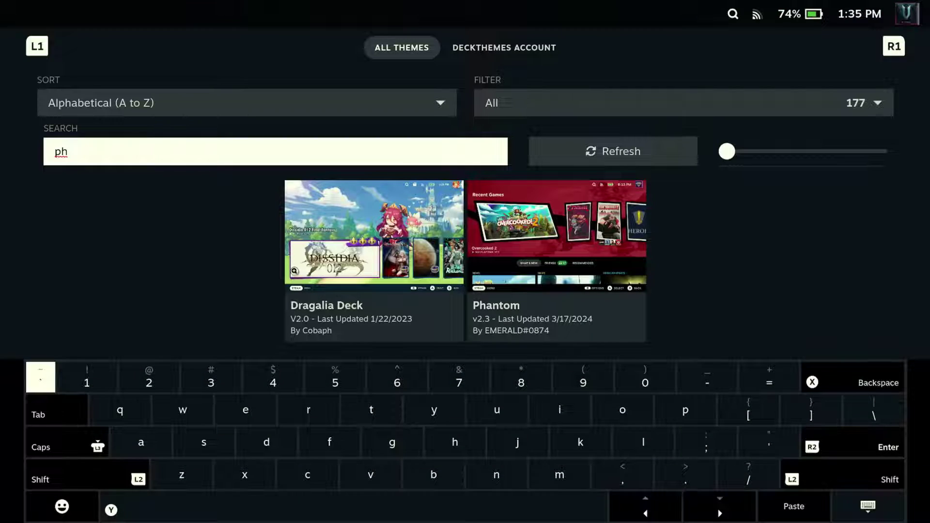
Replace the theme search text with "sw"
{"action": "key", "text": "BackSpace"}
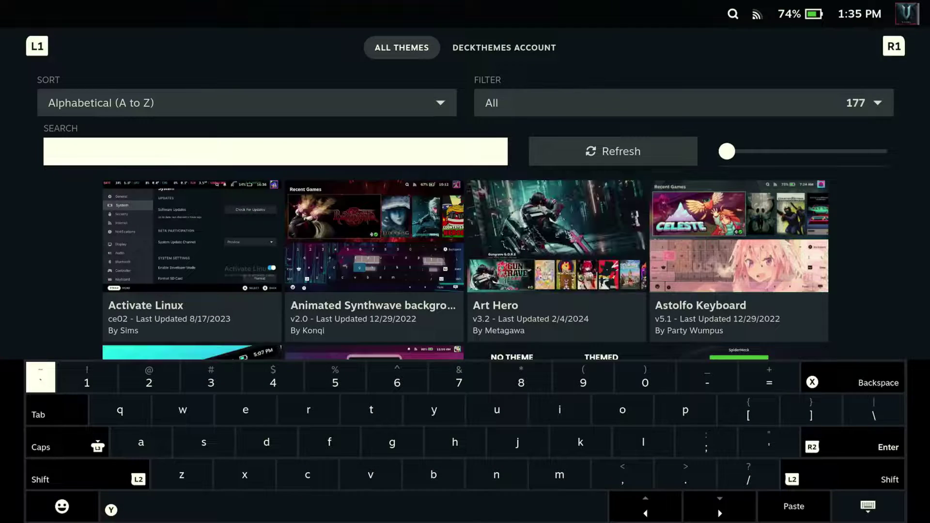
{"action": "key", "text": "Down"}
{"action": "key", "text": "Right"}
{"action": "key", "text": "Right"}
{"action": "key", "text": "Right"}
{"action": "key", "text": "Down"}
{"action": "key", "text": "Left"}
{"action": "type", "text": "s"}
{"action": "key", "text": "Up"}
{"action": "type", "text": "w"}
{"action": "key", "text": "Right"}
{"action": "key", "text": "Right"}
{"action": "key", "text": "Right"}
{"action": "key", "text": "Right"}
{"action": "key", "text": "Right"}
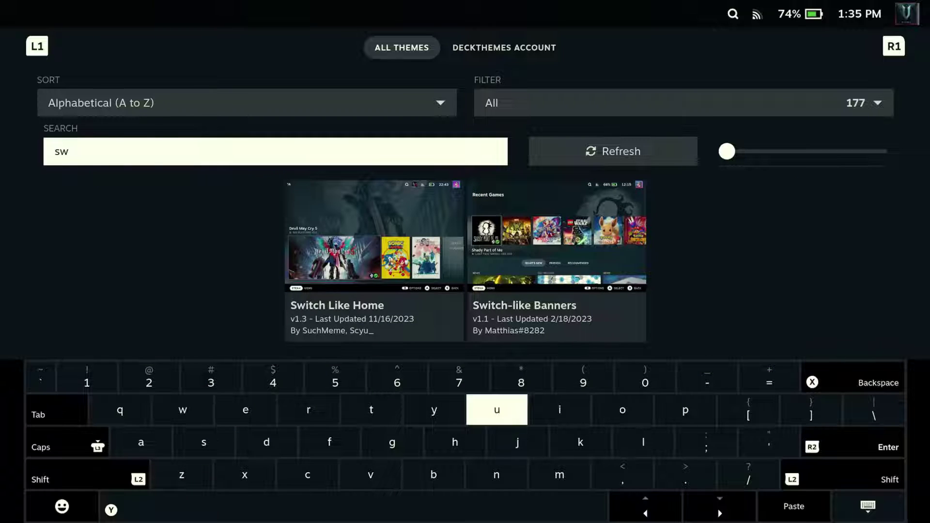
Dismiss the on-screen keyboard and highlight the Switch Like Home theme
{"action": "key", "text": "Right"}
{"action": "key", "text": "Right"}
{"action": "key", "text": "Right"}
{"action": "key", "text": "Right"}
{"action": "key", "text": "Right"}
{"action": "key", "text": "Right"}
{"action": "key", "text": "Down"}
{"action": "key", "text": "Down"}
{"action": "key", "text": "Down"}
{"action": "key", "text": "Return"}
{"action": "key", "text": "Up"}
{"action": "key", "text": "Down"}
{"action": "key", "text": "Right"}
{"action": "key", "text": "Down"}
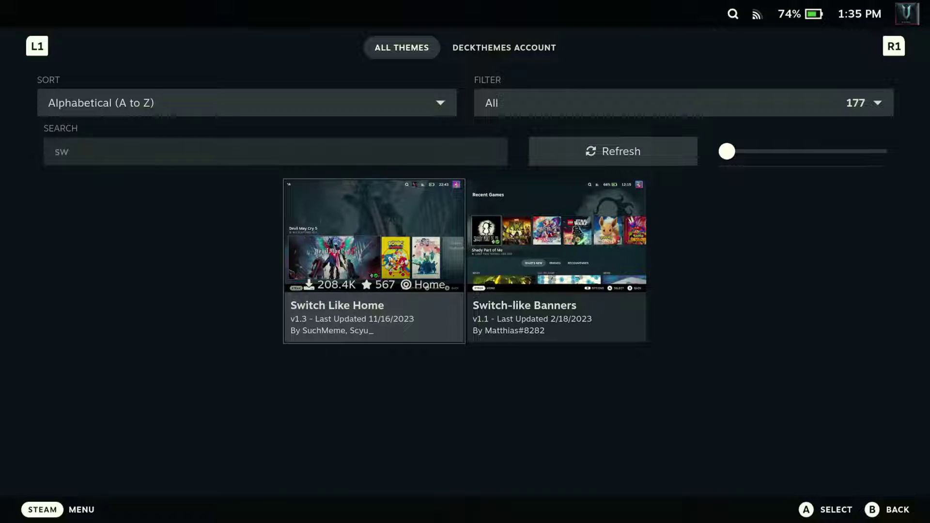
Reactivate the theme search field and replace its text with "gra"
{"action": "key", "text": "Up"}
{"action": "key", "text": "Left"}
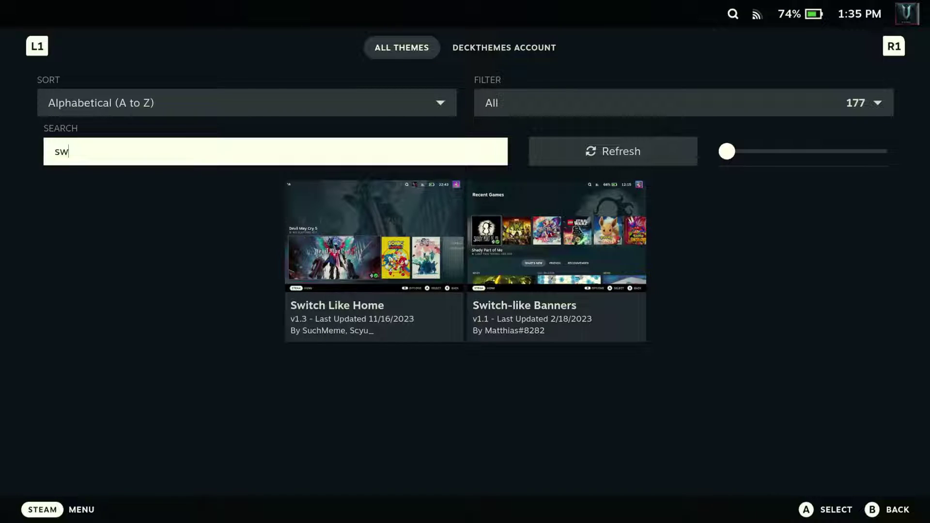
{"action": "key", "text": "Return"}
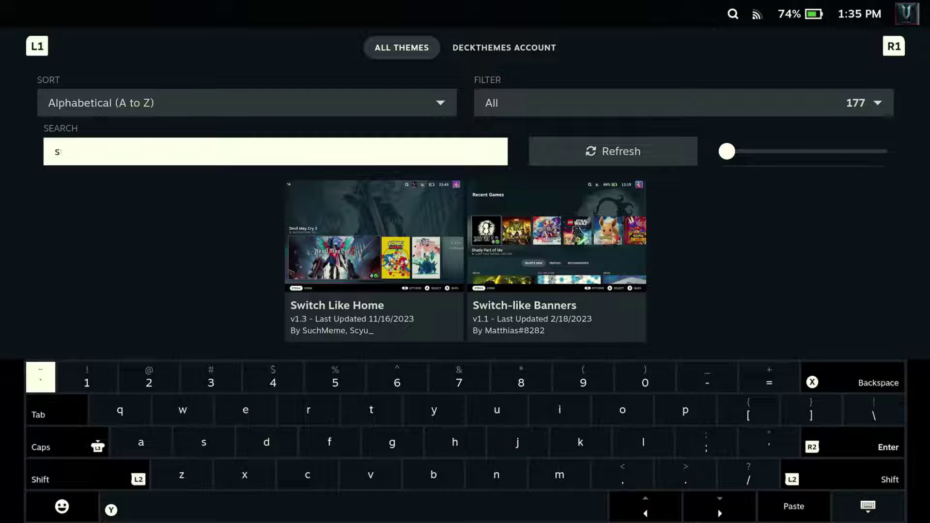
{"action": "key", "text": "Down"}
{"action": "key", "text": "Down"}
{"action": "key", "text": "Down"}
{"action": "key", "text": "Right"}
{"action": "key", "text": "Right"}
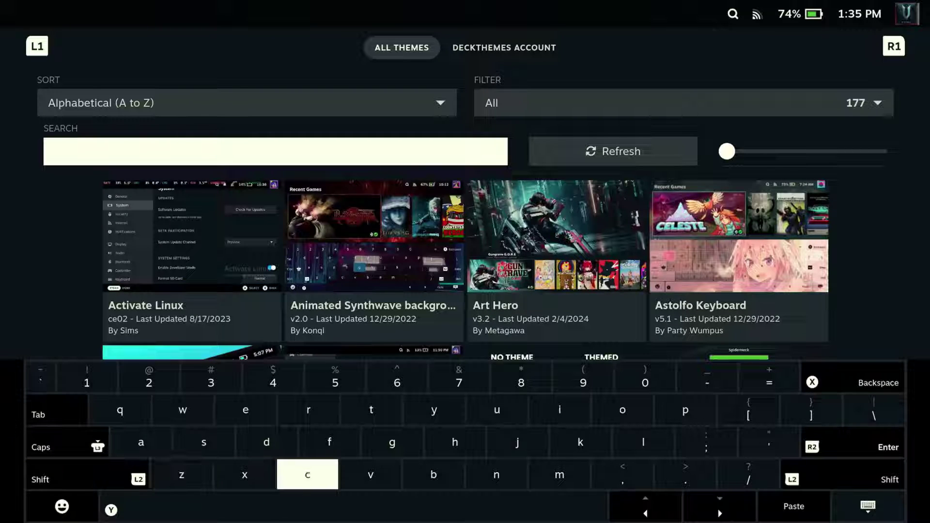
{"action": "key", "text": "Right"}
{"action": "key", "text": "Right"}
{"action": "key", "text": "Up"}
{"action": "type", "text": "g"}
{"action": "key", "text": "Left"}
{"action": "key", "text": "Up"}
{"action": "type", "text": "r"}
{"action": "key", "text": "Right"}
{"action": "key", "text": "Right"}
{"action": "key", "text": "Right"}
{"action": "key", "text": "Right"}
{"action": "key", "text": "Right"}
{"action": "key", "text": "Left"}
{"action": "key", "text": "Left"}
{"action": "key", "text": "Left"}
{"action": "key", "text": "Left"}
{"action": "key", "text": "Left"}
{"action": "key", "text": "Left"}
{"action": "key", "text": "Left"}
{"action": "key", "text": "Left"}
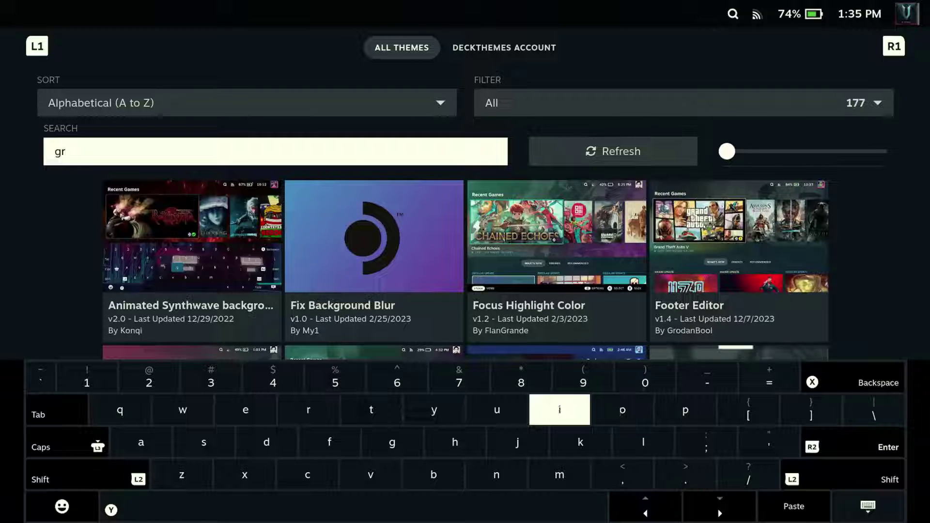
{"action": "key", "text": "Down"}
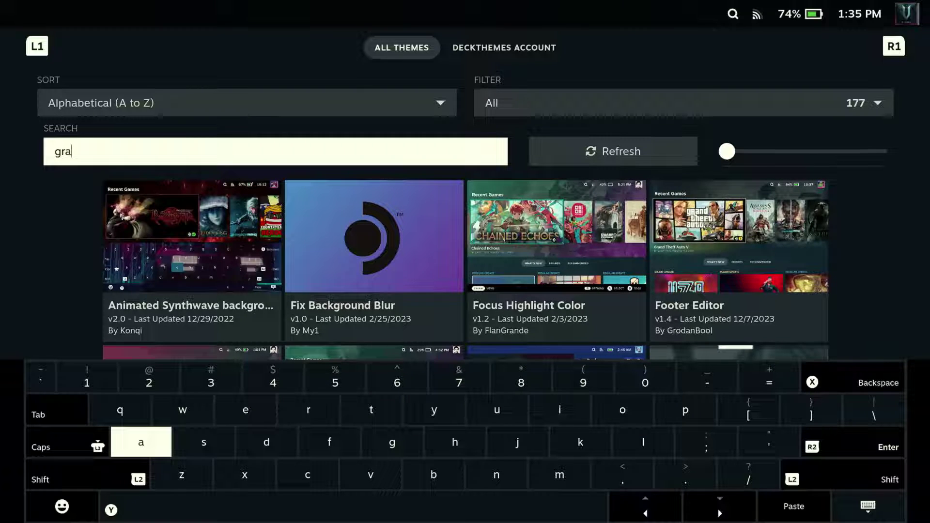
{"action": "type", "text": "a"}
Dismiss the on-screen keyboard and highlight the Gradient Deck UI theme in the search results
{"action": "key", "text": "Right"}
{"action": "key", "text": "Right"}
{"action": "key", "text": "Right"}
{"action": "key", "text": "Right"}
{"action": "key", "text": "Right"}
{"action": "key", "text": "Right"}
{"action": "key", "text": "Right"}
{"action": "key", "text": "Right"}
{"action": "key", "text": "Right"}
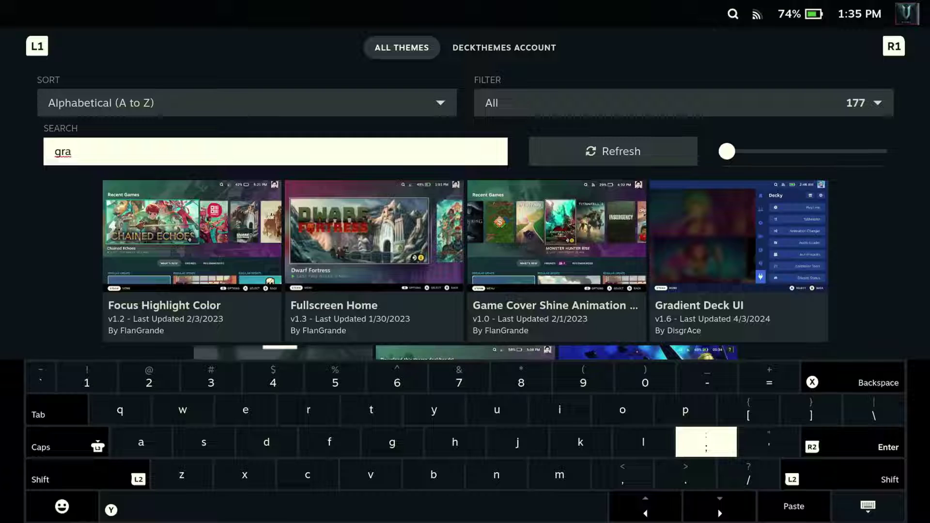
{"action": "key", "text": "Up"}
{"action": "key", "text": "Right"}
{"action": "key", "text": "Right"}
{"action": "key", "text": "Down"}
{"action": "key", "text": "Down"}
{"action": "key", "text": "shift"}
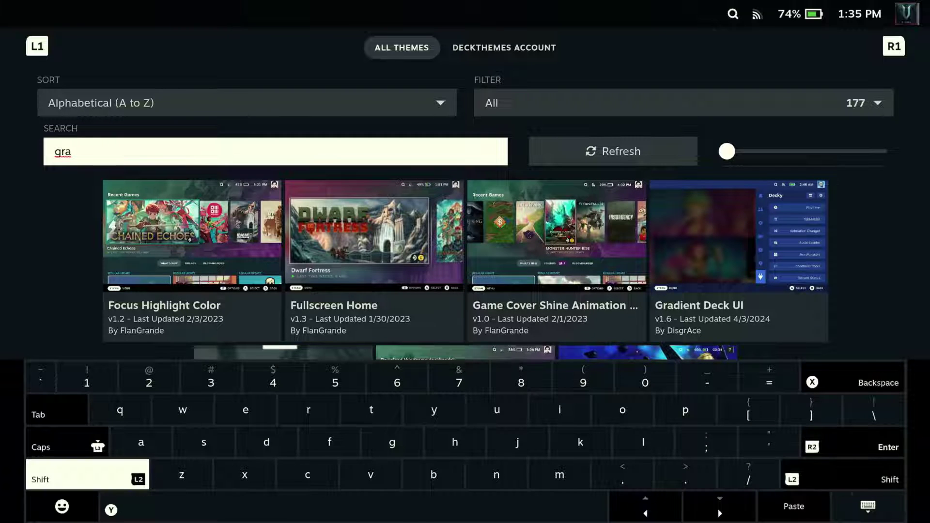
{"action": "key", "text": "Down"}
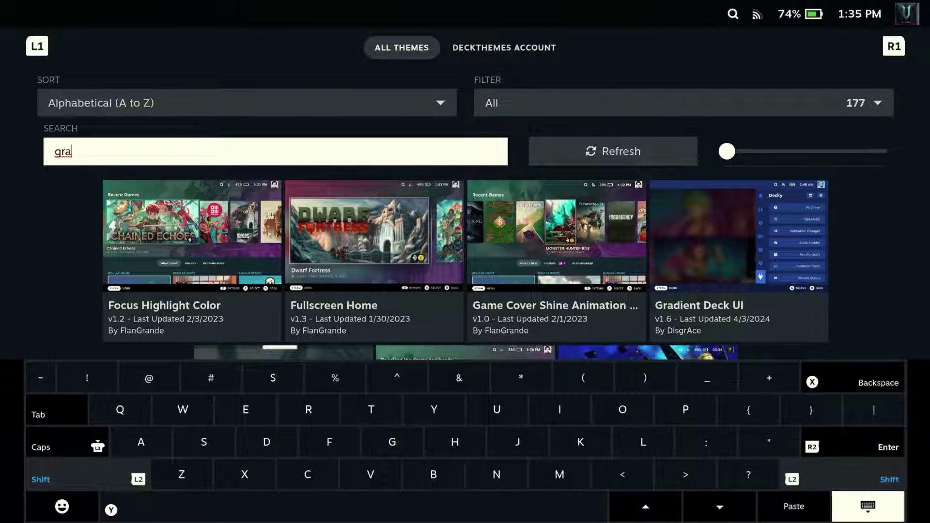
{"action": "key", "text": "Return"}
{"action": "key", "text": "Up"}
{"action": "key", "text": "Right"}
{"action": "key", "text": "Down"}
{"action": "key", "text": "Right"}
{"action": "key", "text": "Down"}
{"action": "key", "text": "Right"}
{"action": "key", "text": "Right"}
{"action": "key", "text": "Right"}
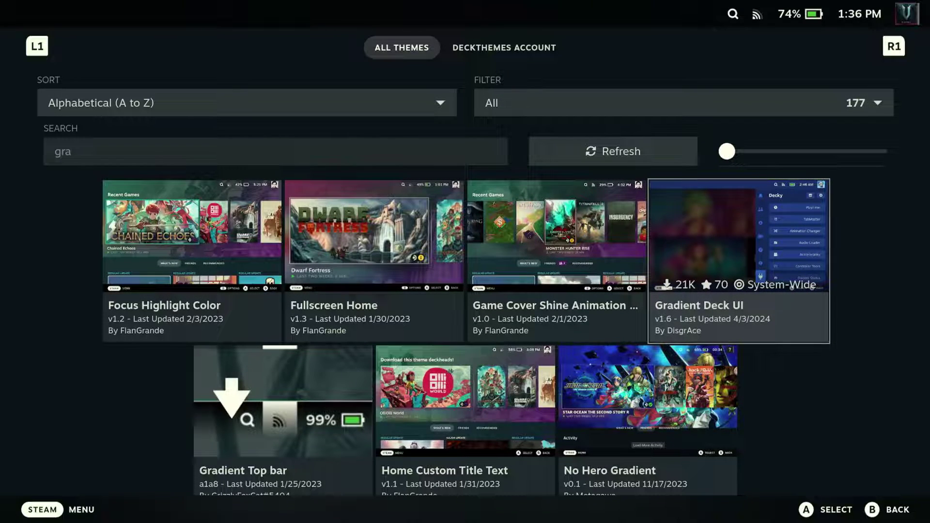
Leave the theme download page and bring the CSS Loader theme list back up
{"action": "key", "text": "Up"}
{"action": "key", "text": "Up"}
{"action": "key", "text": "Up"}
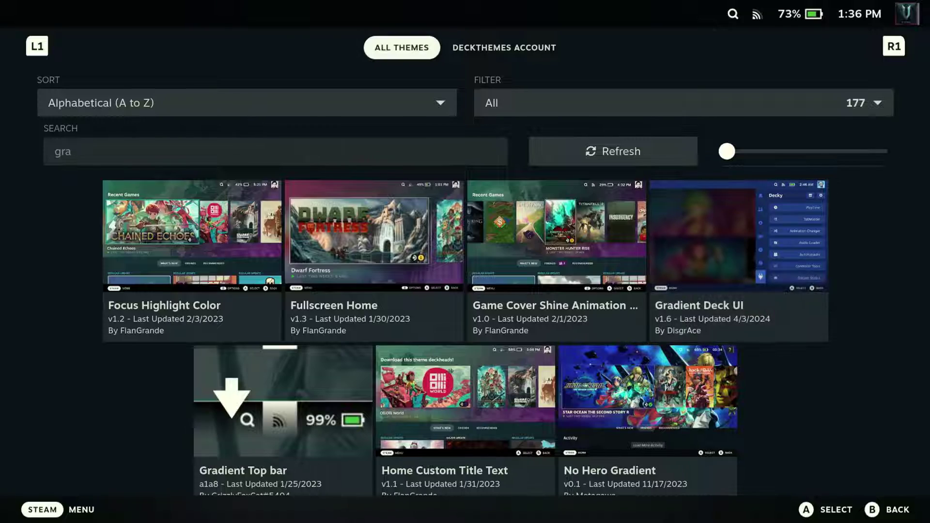
{"action": "key", "text": "Escape"}
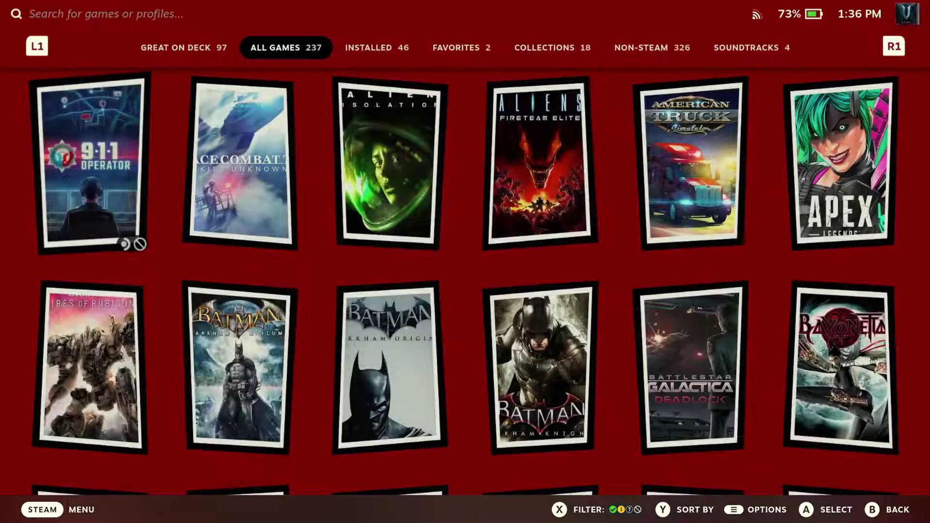
{"action": "key", "text": "ctrl+2"}
Enable the Gradient Deck UI theme in CSS Loader
{"action": "key", "text": "Down"}
{"action": "key", "text": "Down"}
{"action": "key", "text": "Down"}
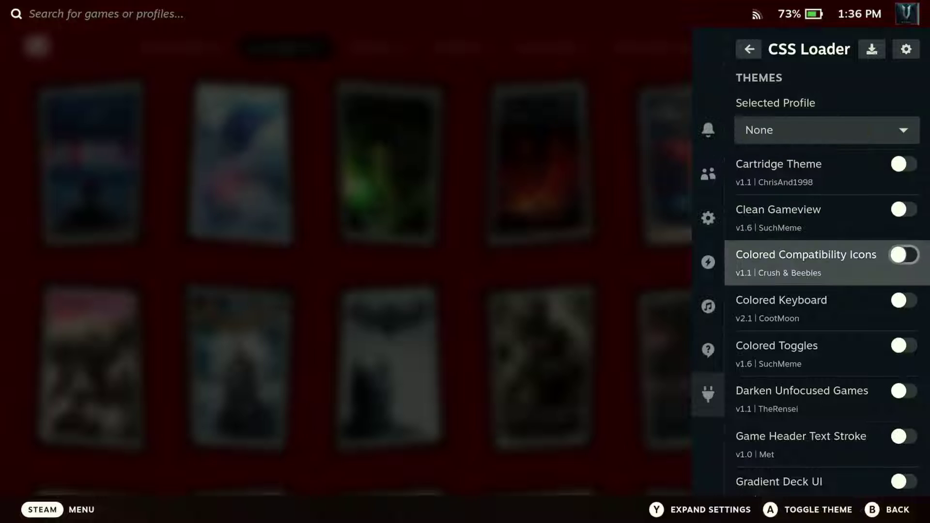
{"action": "key", "text": "Down"}
{"action": "key", "text": "Down"}
{"action": "key", "text": "Down"}
{"action": "key", "text": "Down"}
{"action": "key", "text": "Down"}
{"action": "key", "text": "Down"}
{"action": "key", "text": "Up"}
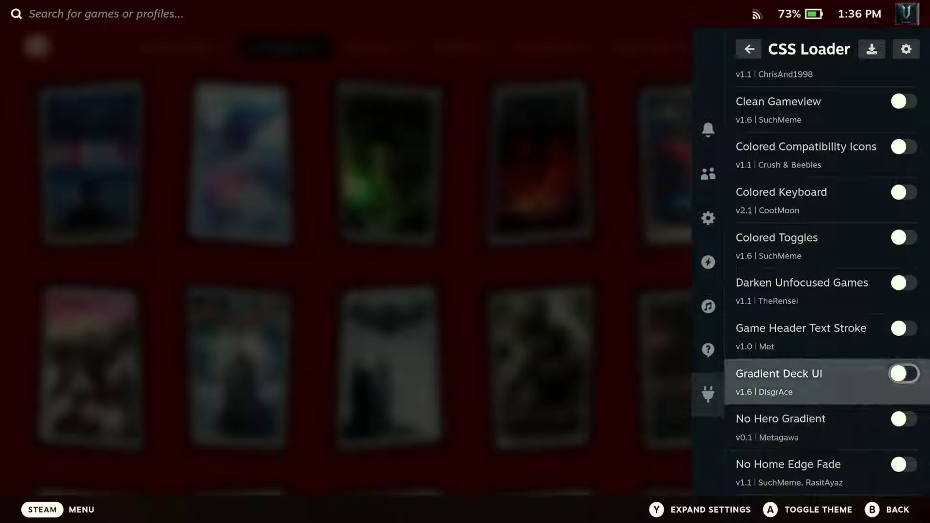
{"action": "key", "text": "Return"}
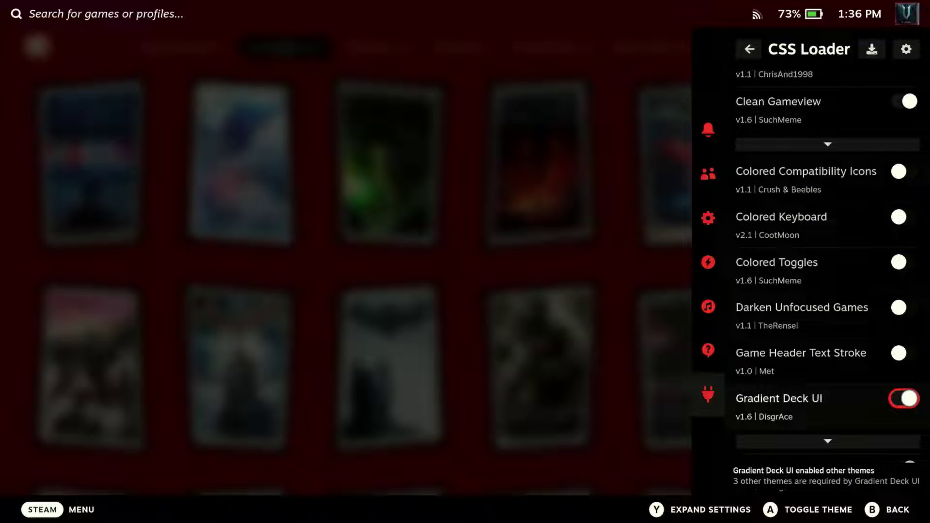
Expand the Gradient Deck UI settings and turn on Library Background
{"action": "key", "text": "Down"}
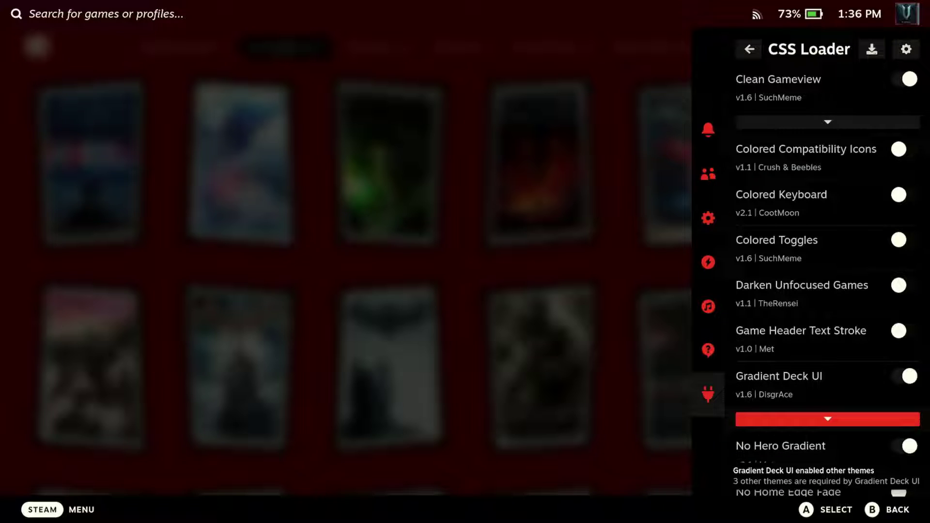
{"action": "key", "text": "Return"}
{"action": "key", "text": "Down"}
{"action": "key", "text": "Down"}
{"action": "key", "text": "Return"}
{"action": "key", "text": "Down"}
{"action": "key", "text": "Down"}
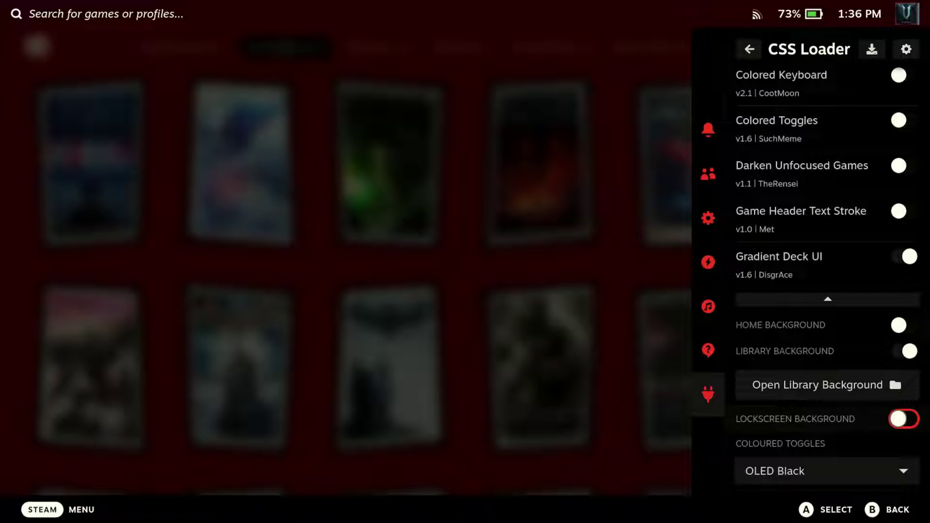
Browse the Coloured Toggles colour options of Gradient Deck UI and keep OLED Black
{"action": "key", "text": "Down"}
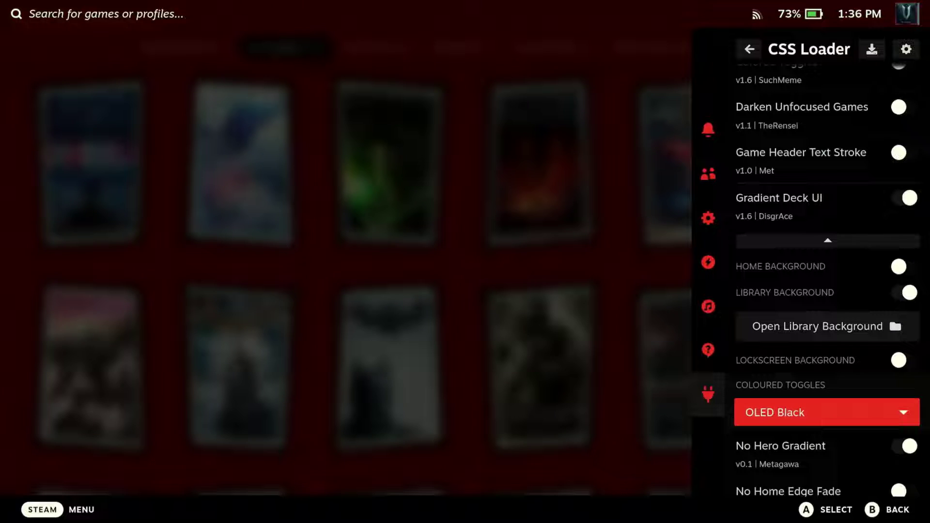
{"action": "key", "text": "Return"}
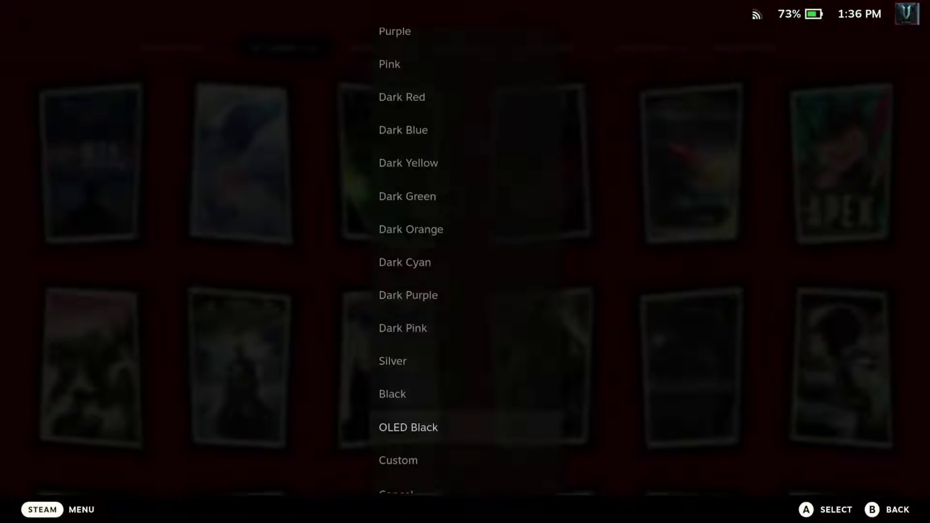
{"action": "key", "text": "Up"}
{"action": "key", "text": "Up"}
{"action": "key", "text": "Up"}
{"action": "key", "text": "Up"}
{"action": "key", "text": "Up"}
{"action": "key", "text": "Up"}
{"action": "key", "text": "Up"}
{"action": "key", "text": "Up"}
{"action": "key", "text": "Up"}
{"action": "key", "text": "Up"}
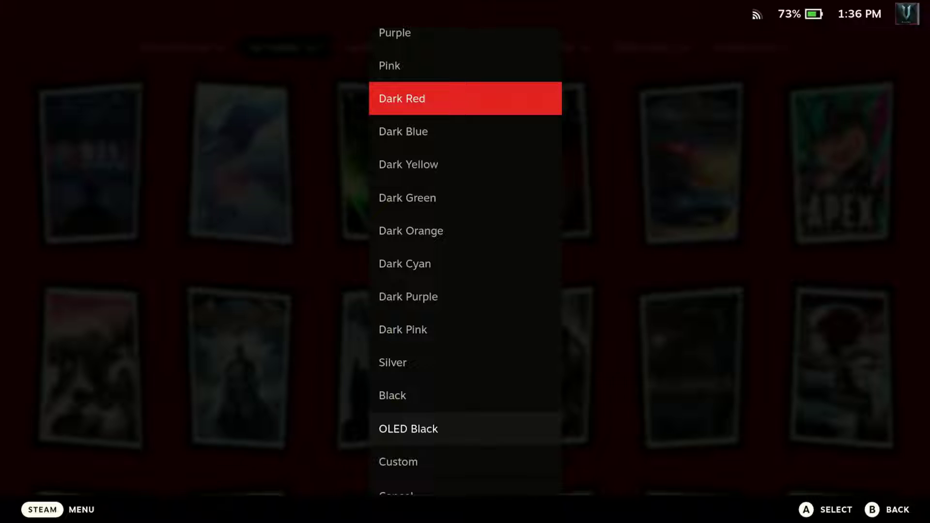
{"action": "key", "text": "Down"}
{"action": "key", "text": "Down"}
{"action": "key", "text": "Down"}
{"action": "key", "text": "Down"}
{"action": "key", "text": "Down"}
{"action": "key", "text": "Down"}
{"action": "key", "text": "Down"}
{"action": "key", "text": "Down"}
{"action": "key", "text": "Down"}
{"action": "key", "text": "Down"}
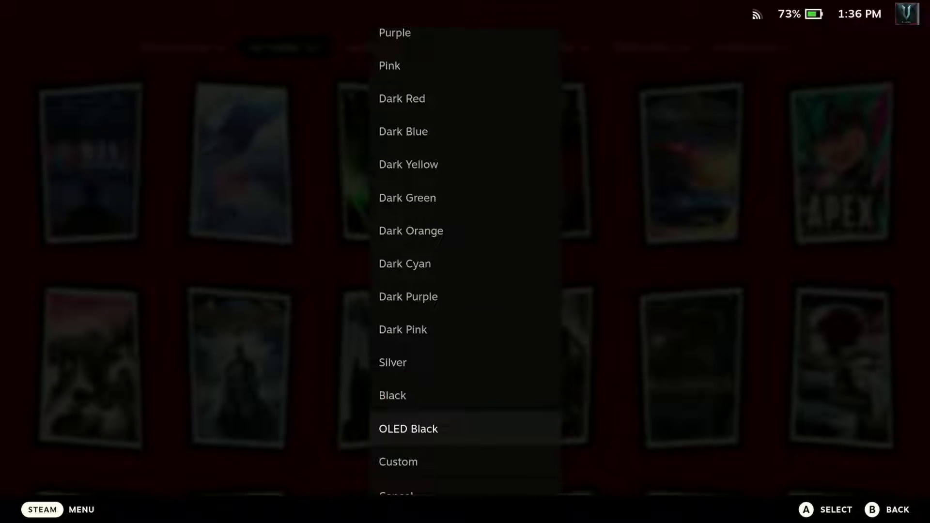
{"action": "key", "text": "Down"}
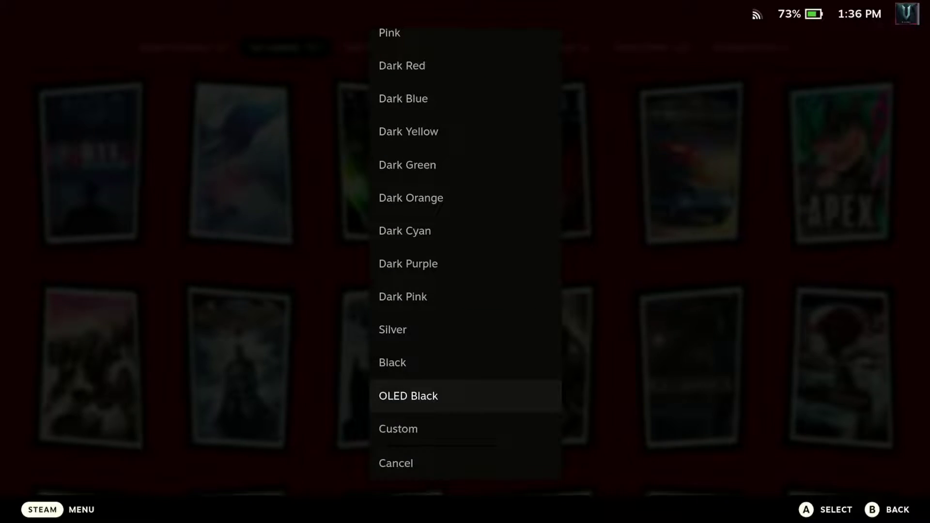
{"action": "key", "text": "Return"}
{"action": "key", "text": "Up"}
{"action": "key", "text": "Down"}
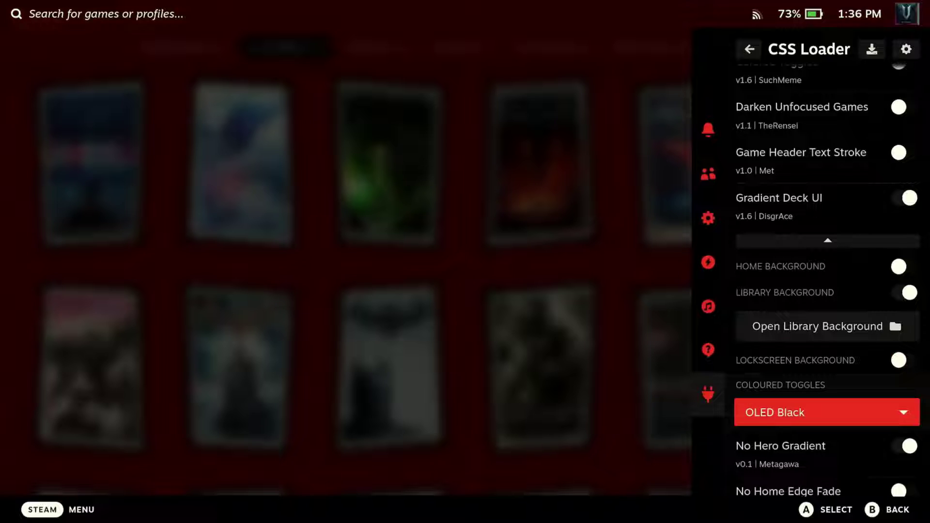
Check the main Steam menu's themed appearance by moving through its entries, and return to CSS Loader
{"action": "key", "text": "ctrl+1"}
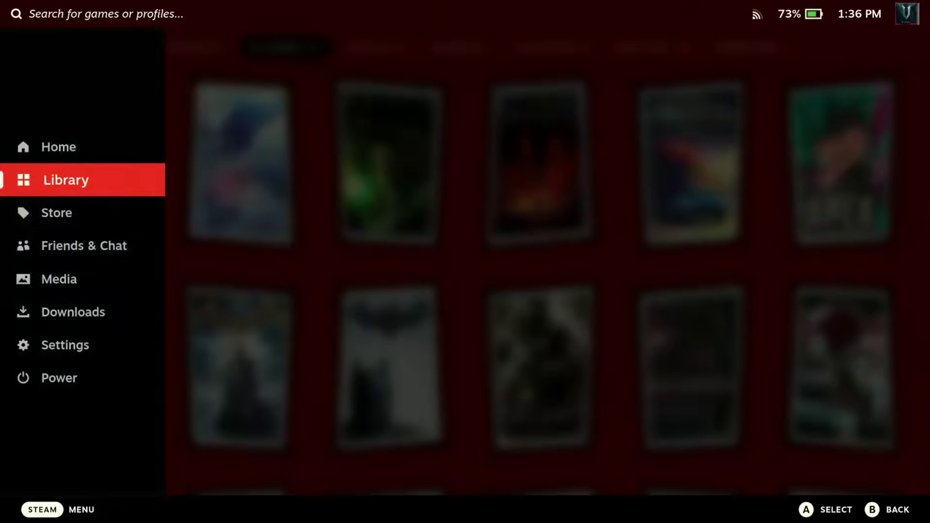
{"action": "key", "text": "Down"}
{"action": "key", "text": "Down"}
{"action": "key", "text": "Down"}
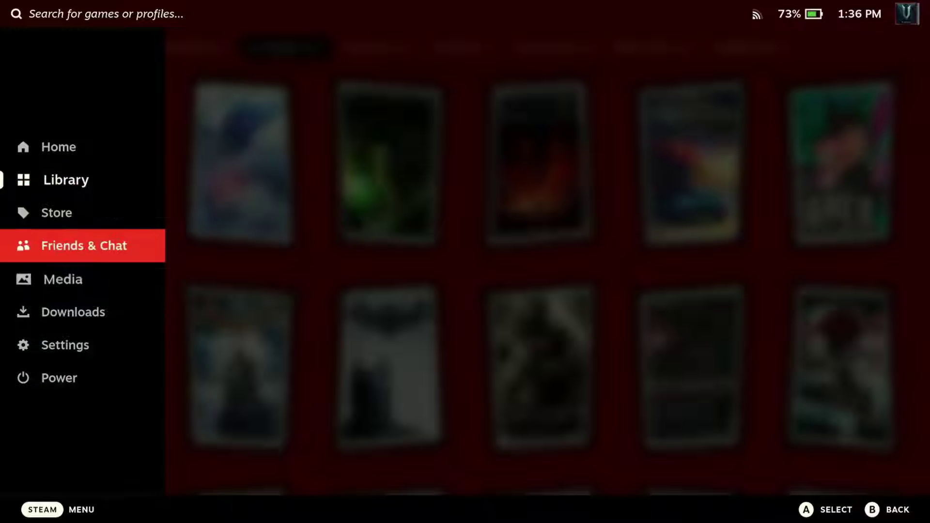
{"action": "key", "text": "Up"}
{"action": "key", "text": "Up"}
{"action": "key", "text": "Down"}
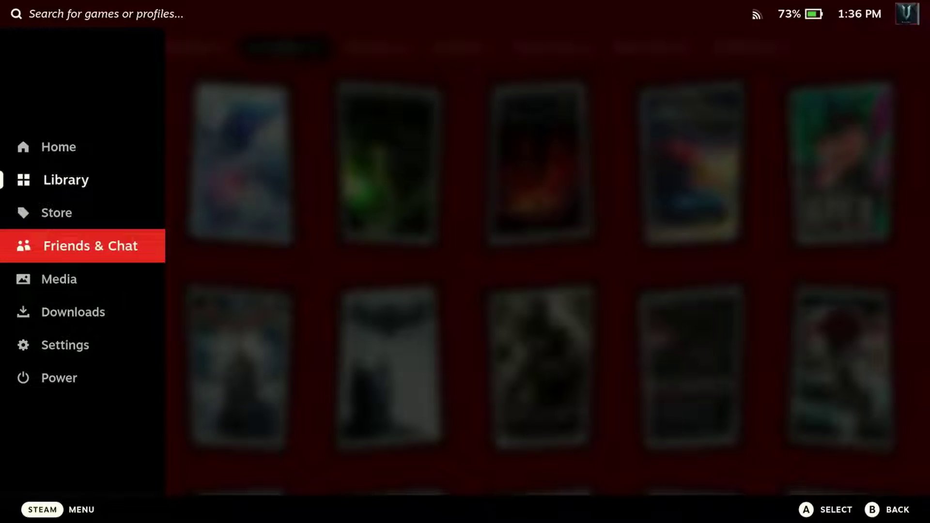
{"action": "key", "text": "ctrl+2"}
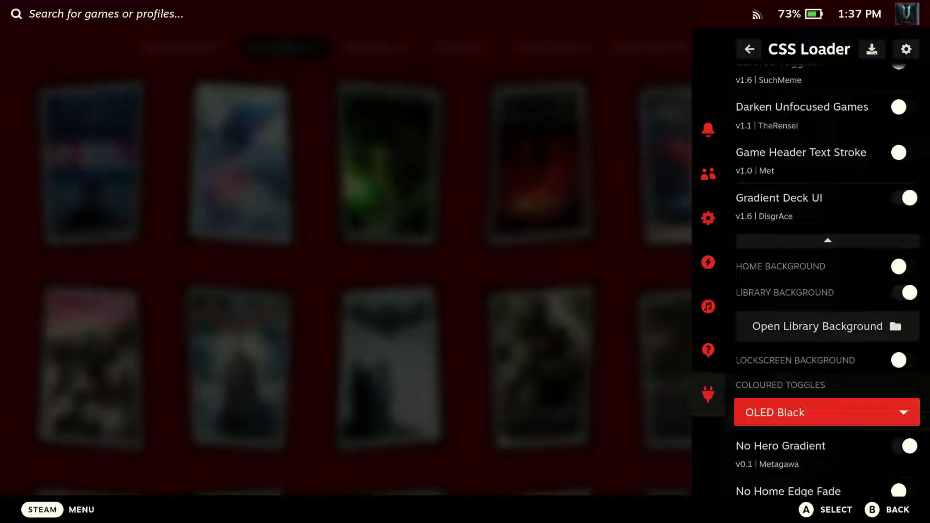
Look through the remaining themes below Gradient Deck UI, checking Switch Like Home, and return to the Decky plugin list
{"action": "key", "text": "Down"}
{"action": "key", "text": "Down"}
{"action": "key", "text": "Down"}
{"action": "key", "text": "Down"}
{"action": "key", "text": "Down"}
{"action": "key", "text": "Down"}
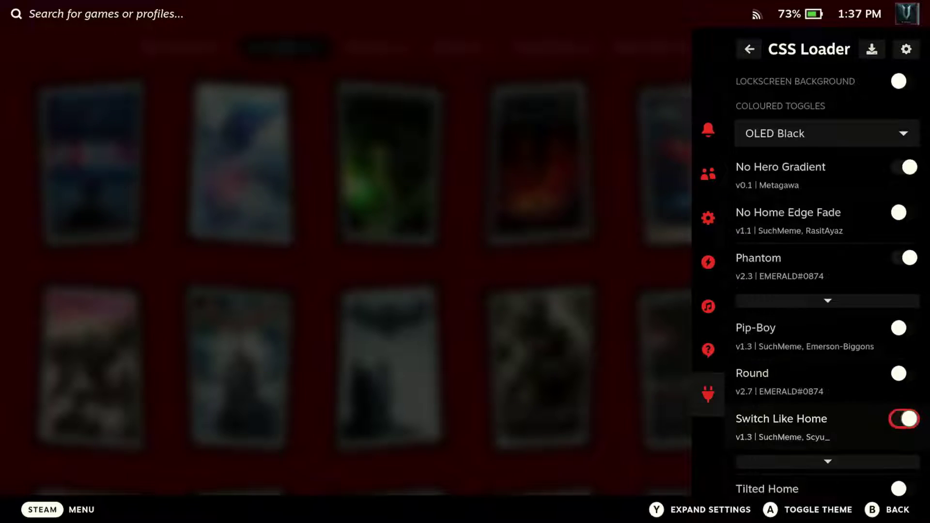
{"action": "key", "text": "Down"}
{"action": "key", "text": "Up"}
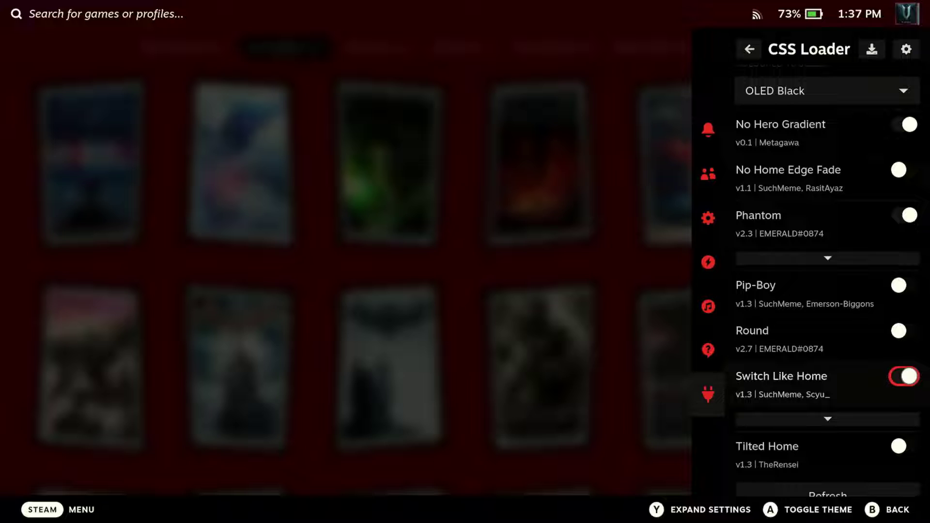
{"action": "key", "text": "Return"}
{"action": "key", "text": "Return"}
{"action": "key", "text": "Down"}
{"action": "key", "text": "Down"}
{"action": "key", "text": "Escape"}
{"action": "key", "text": "Left"}
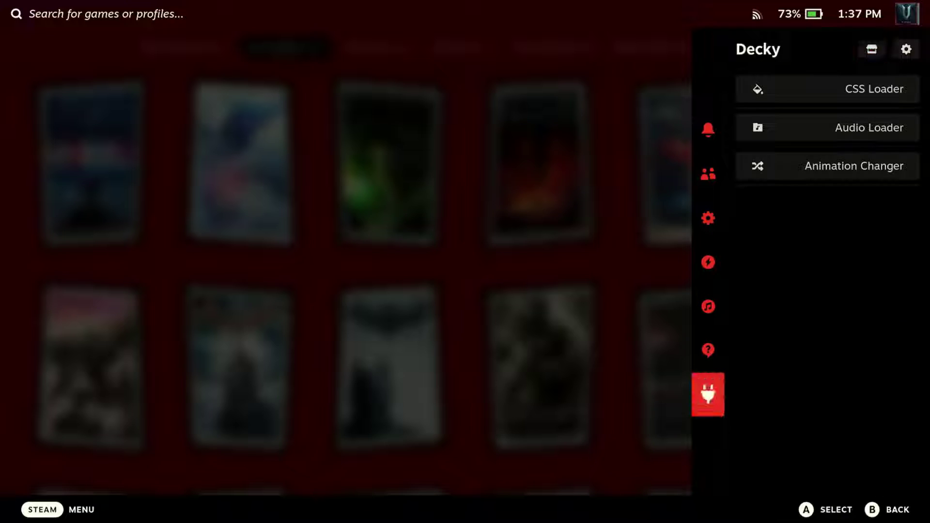
Go to the Home screen and browse the recent games up to Lara Croft GO to examine the theme
{"action": "key", "text": "ctrl+1"}
{"action": "key", "text": "Up"}
{"action": "key", "text": "Return"}
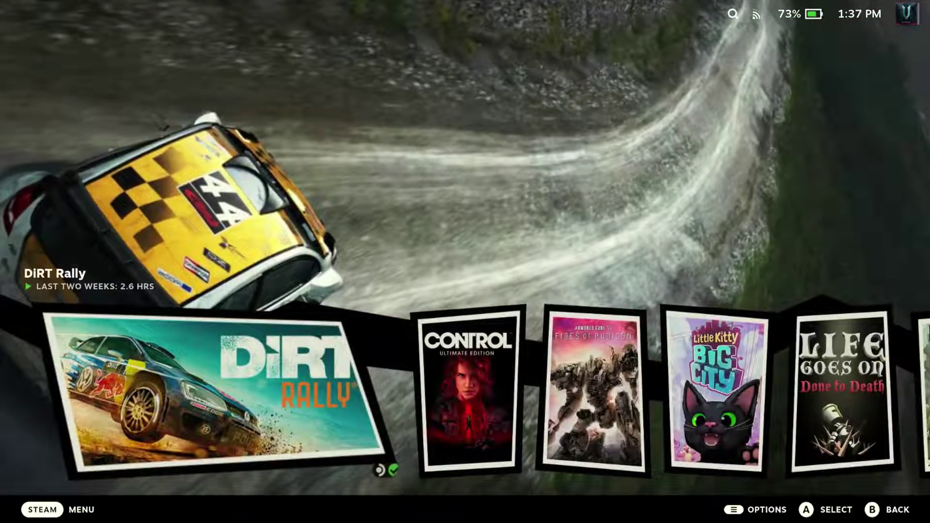
{"action": "key", "text": "Right"}
{"action": "key", "text": "Right"}
{"action": "key", "text": "Right"}
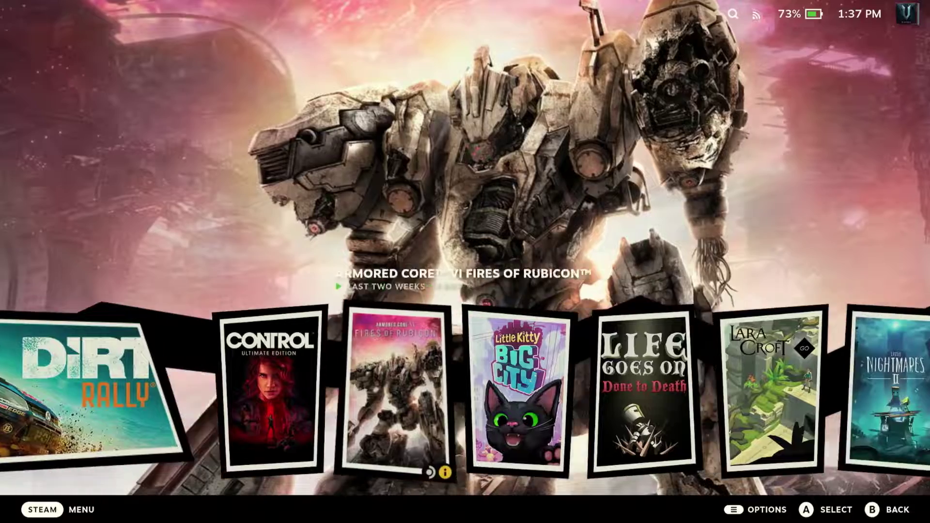
{"action": "key", "text": "Right"}
{"action": "key", "text": "Right"}
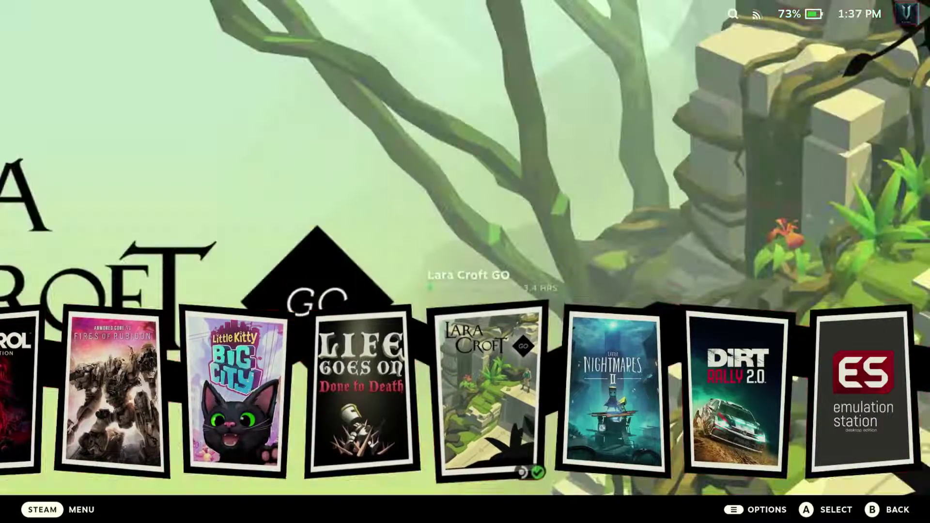
Select the Persona 5 sound pack in Audio Loader and return to the Home screen
{"action": "key", "text": "ctrl+2"}
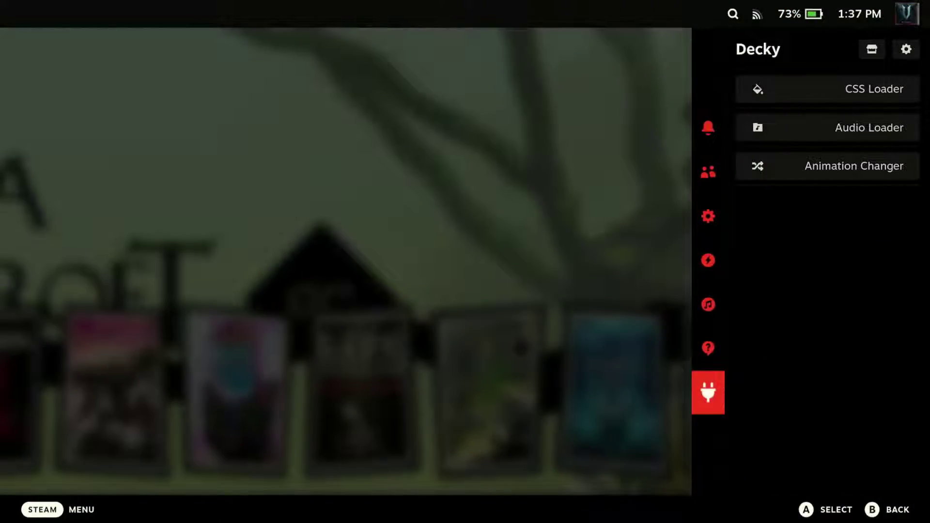
{"action": "key", "text": "Right"}
{"action": "key", "text": "Down"}
{"action": "key", "text": "Down"}
{"action": "key", "text": "Return"}
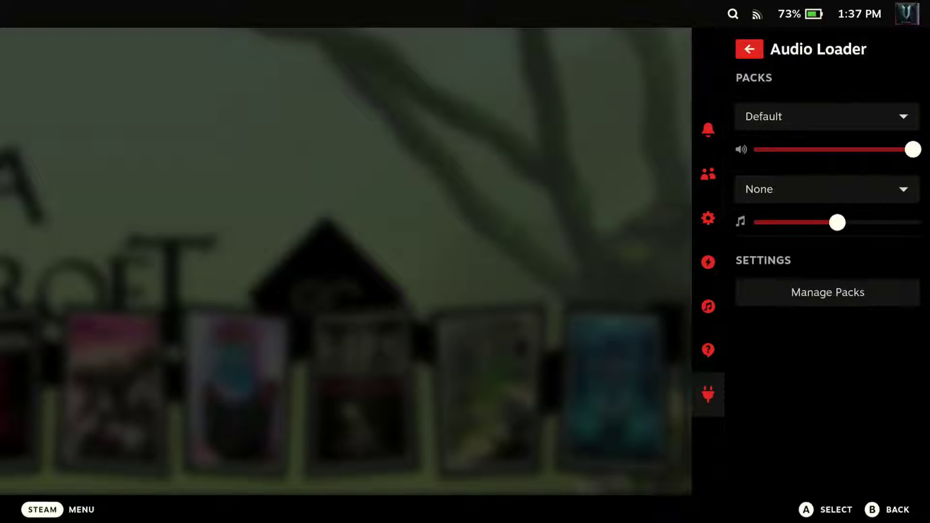
{"action": "key", "text": "Down"}
{"action": "key", "text": "Return"}
{"action": "key", "text": "Down"}
{"action": "key", "text": "Down"}
{"action": "key", "text": "Down"}
{"action": "key", "text": "Down"}
{"action": "key", "text": "Down"}
{"action": "key", "text": "Down"}
{"action": "key", "text": "Down"}
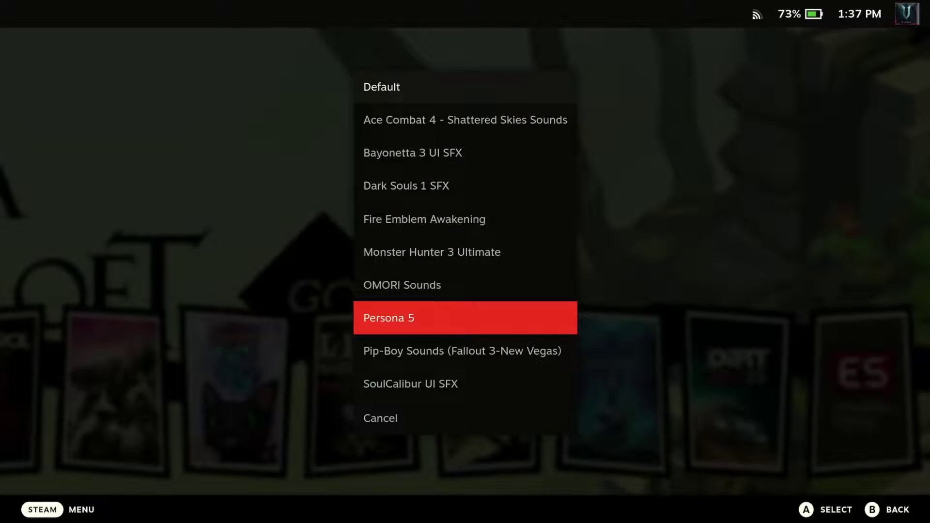
{"action": "key", "text": "Return"}
{"action": "key", "text": "Escape"}
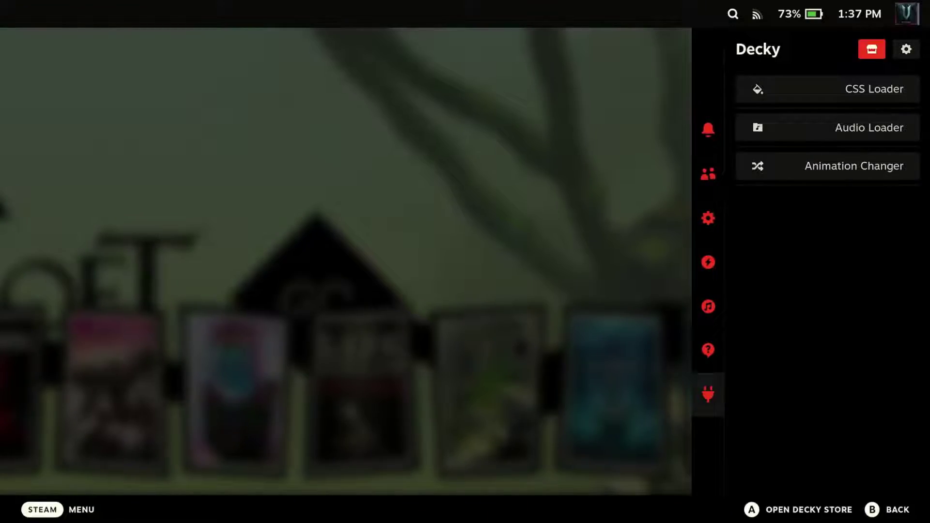
{"action": "key", "text": "Escape"}
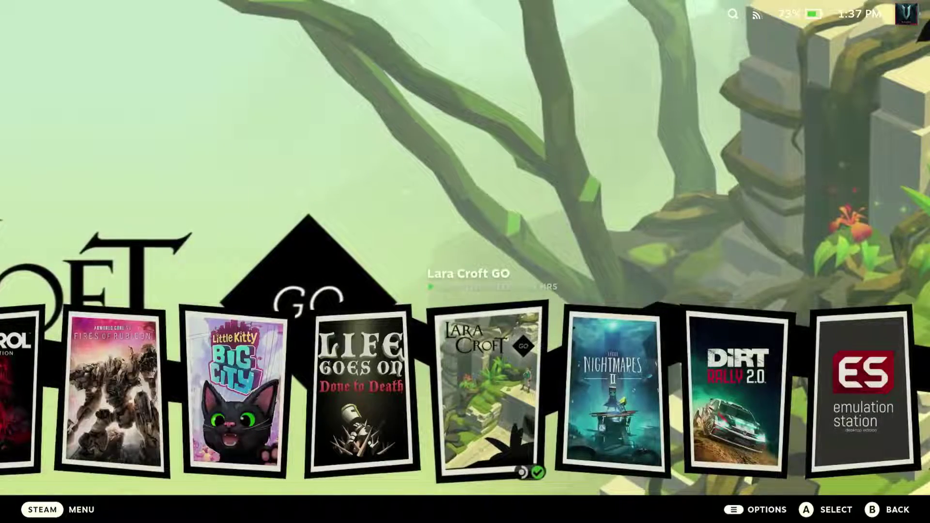
Browse the recent games from Lara Croft GO to Fishing Planet to try out the interface sounds
{"action": "key", "text": "Right"}
{"action": "key", "text": "Right"}
{"action": "key", "text": "Right"}
{"action": "key", "text": "Right"}
{"action": "key", "text": "Right"}
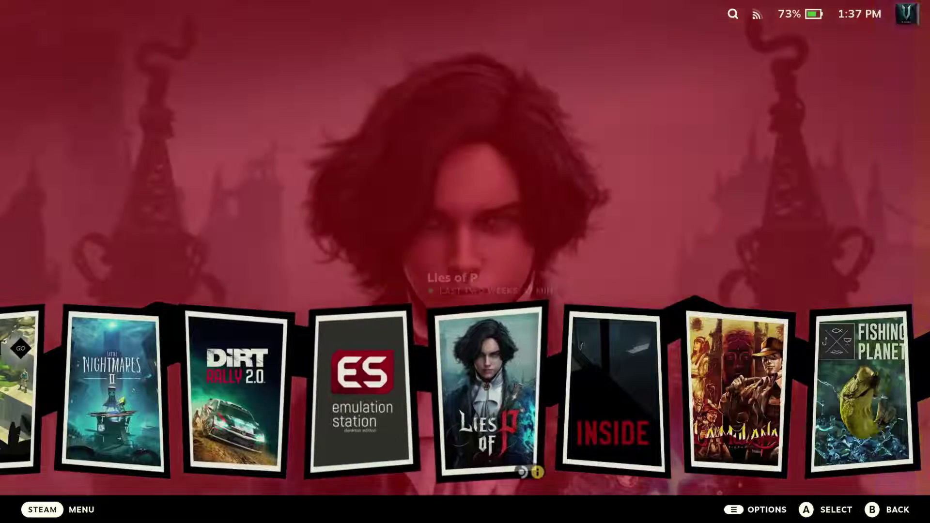
{"action": "key", "text": "Right"}
{"action": "key", "text": "Right"}
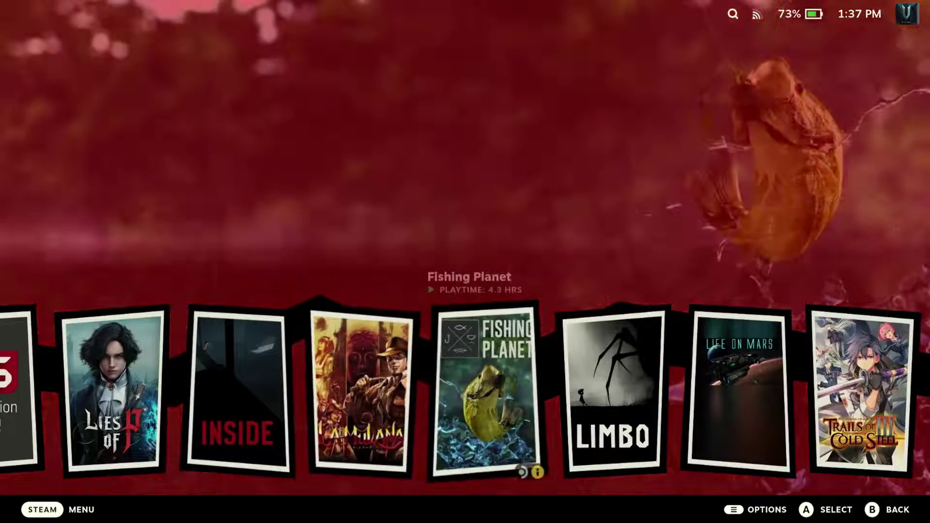
Open the Library and move through the All Games grid to examine its background and game covers
{"action": "key", "text": "ctrl+1"}
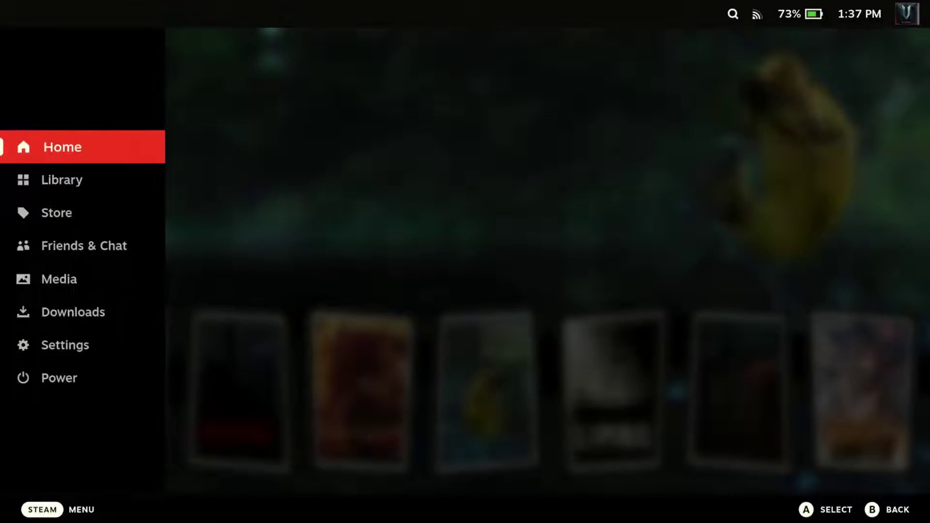
{"action": "key", "text": "Down"}
{"action": "key", "text": "Return"}
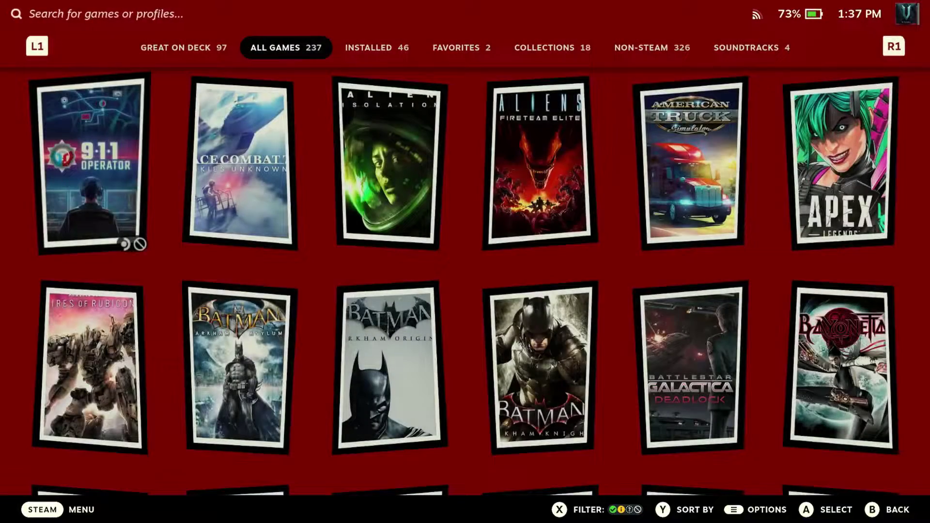
{"action": "key", "text": "Right"}
{"action": "key", "text": "Right"}
{"action": "key", "text": "Right"}
{"action": "key", "text": "Right"}
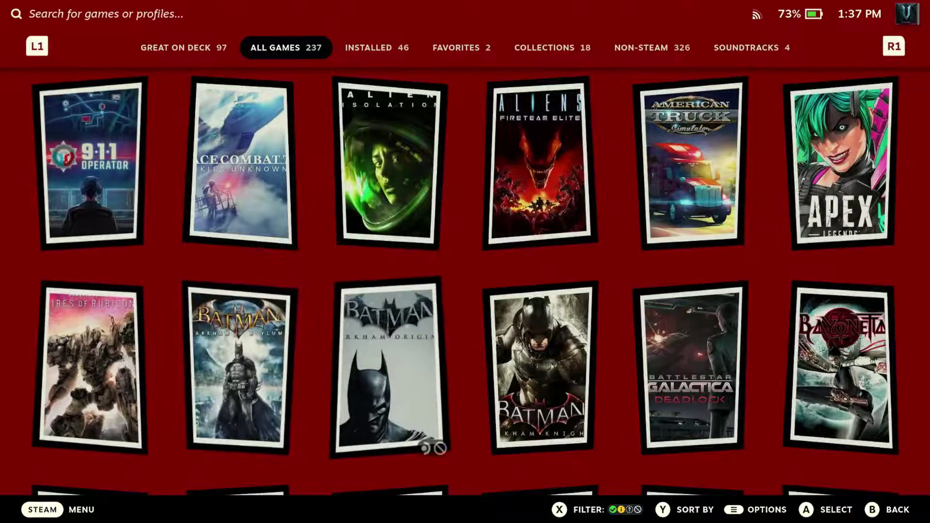
{"action": "key", "text": "Down"}
{"action": "key", "text": "Down"}
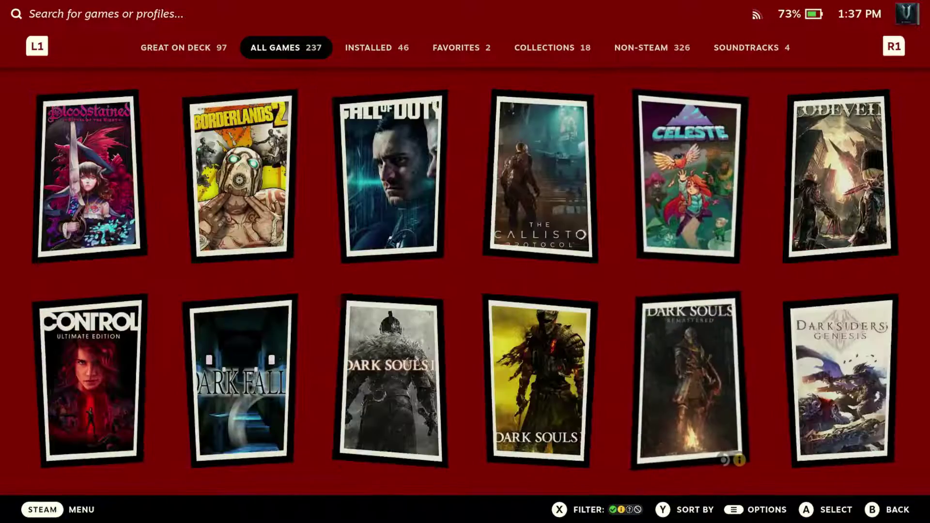
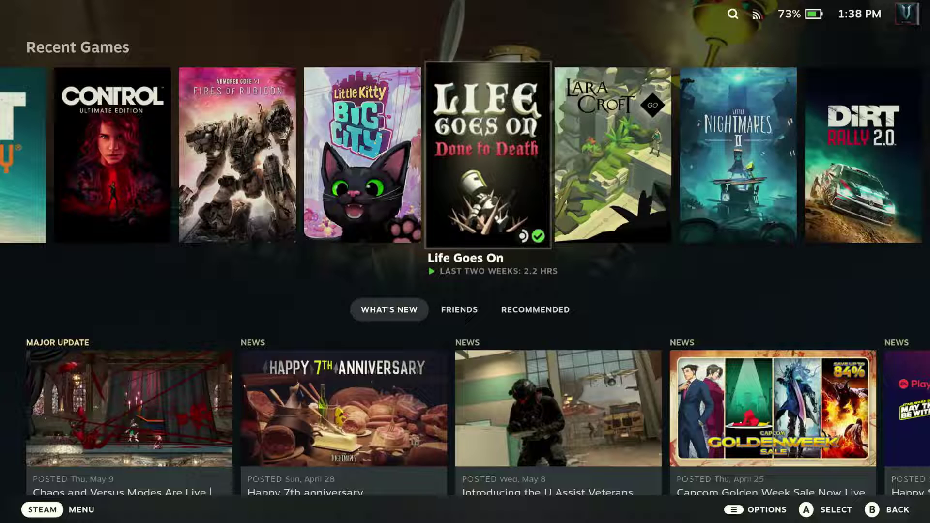
Open the theme download page of CSS Loader from Decky
{"action": "key", "text": "ctrl+2"}
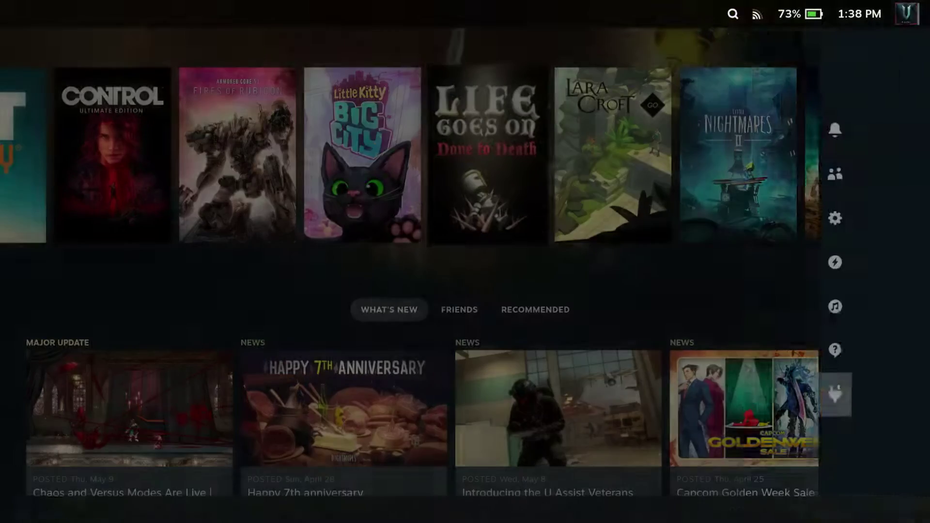
{"action": "left_click", "coordinate": [828, 90]}
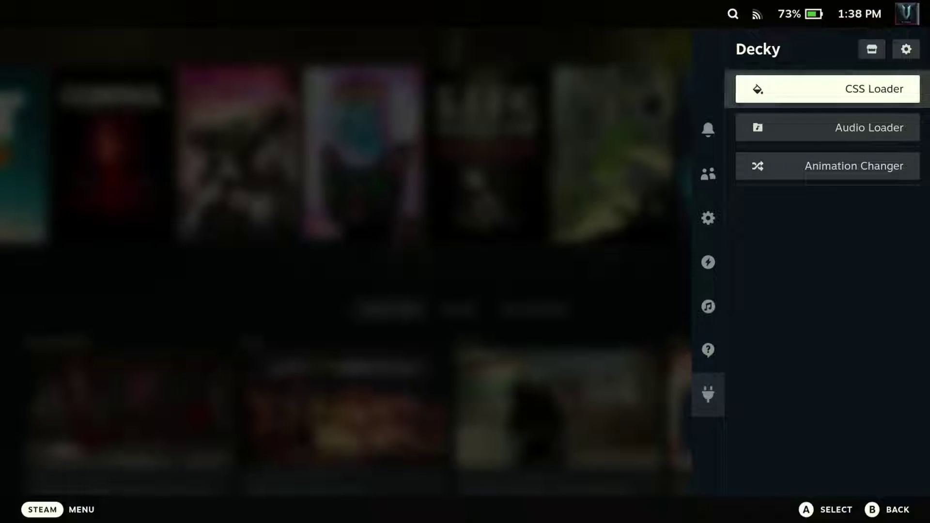
{"action": "key", "text": "Return"}
{"action": "key", "text": "Return"}
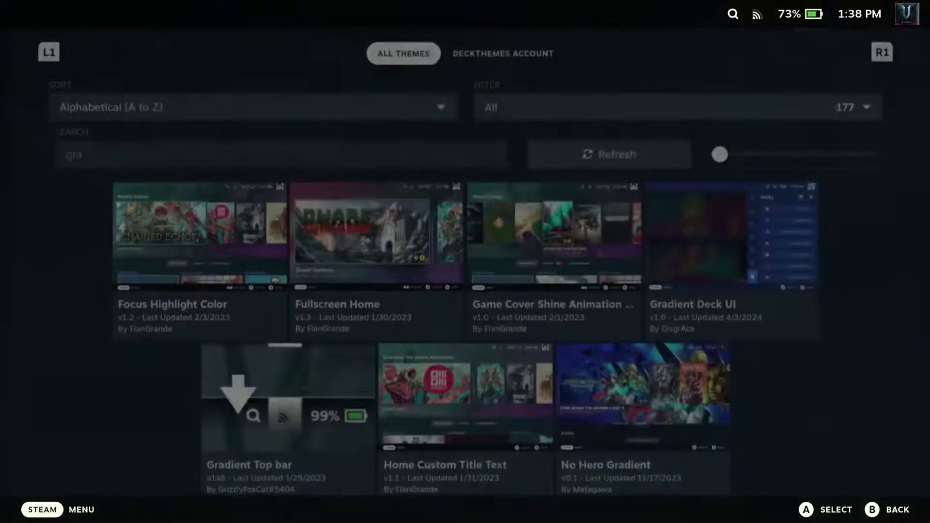
Clear the search term "gra" from the theme search
{"action": "key", "text": "Down"}
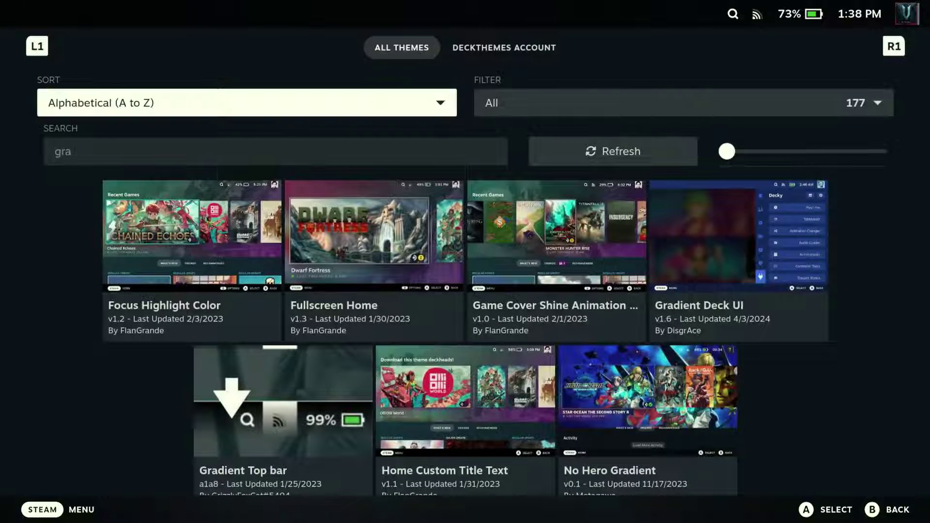
{"action": "key", "text": "Down"}
{"action": "key", "text": "Return"}
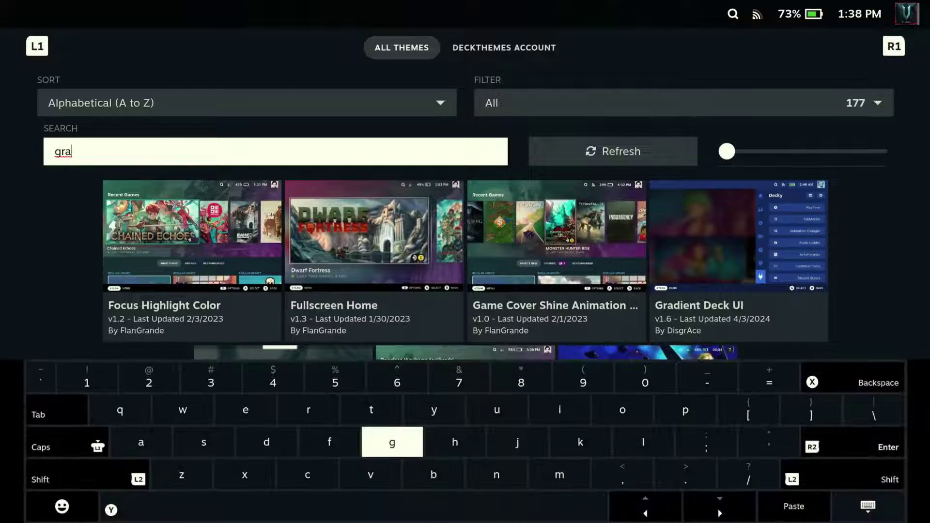
{"action": "key", "text": "BackSpace"}
{"action": "key", "text": "BackSpace"}
{"action": "key", "text": "BackSpace"}
Search the theme list for "roun" and close the on-screen keyboard
{"action": "key", "text": "Down"}
{"action": "key", "text": "Up"}
{"action": "key", "text": "Up"}
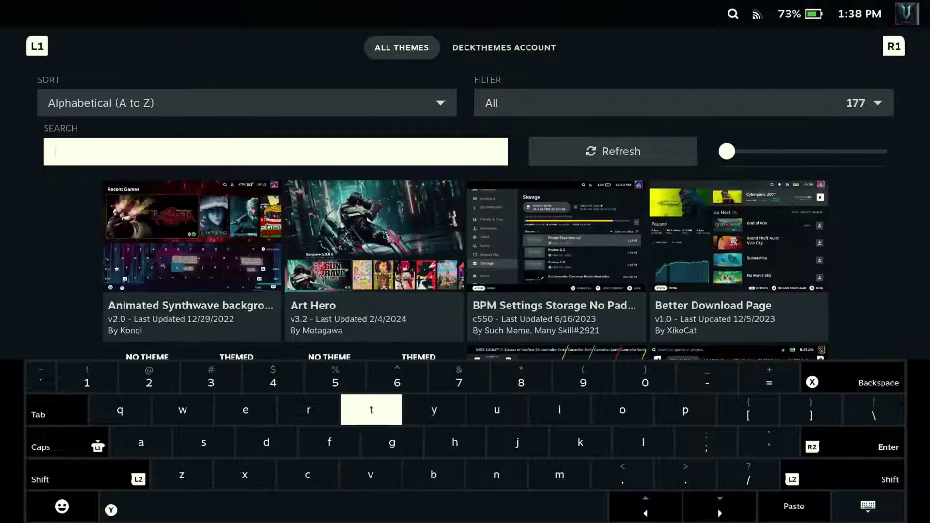
{"action": "key", "text": "Left"}
{"action": "type", "text": "r"}
{"action": "key", "text": "Right"}
{"action": "key", "text": "Right"}
{"action": "key", "text": "Right"}
{"action": "key", "text": "Right"}
{"action": "key", "text": "Right"}
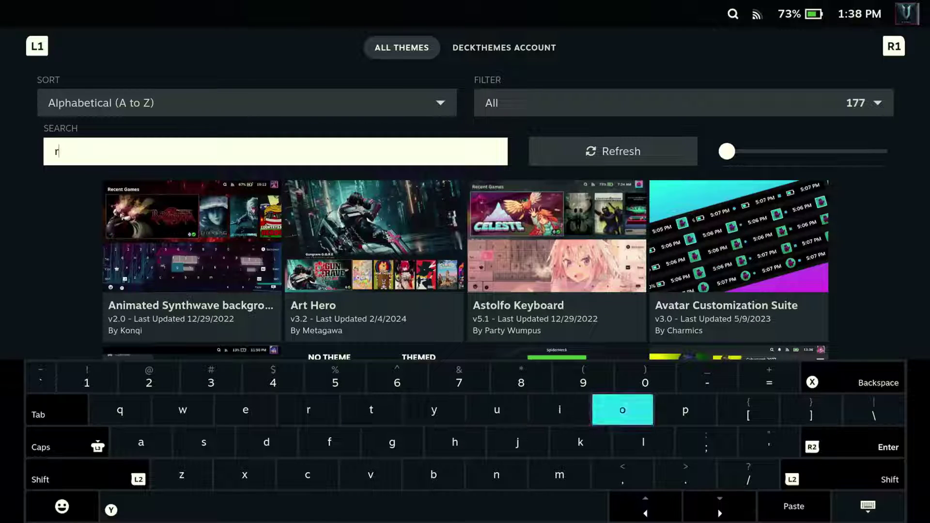
{"action": "type", "text": "o"}
{"action": "key", "text": "Left"}
{"action": "key", "text": "Left"}
{"action": "type", "text": "u"}
{"action": "key", "text": "Down"}
{"action": "key", "text": "Down"}
{"action": "key", "text": "Right"}
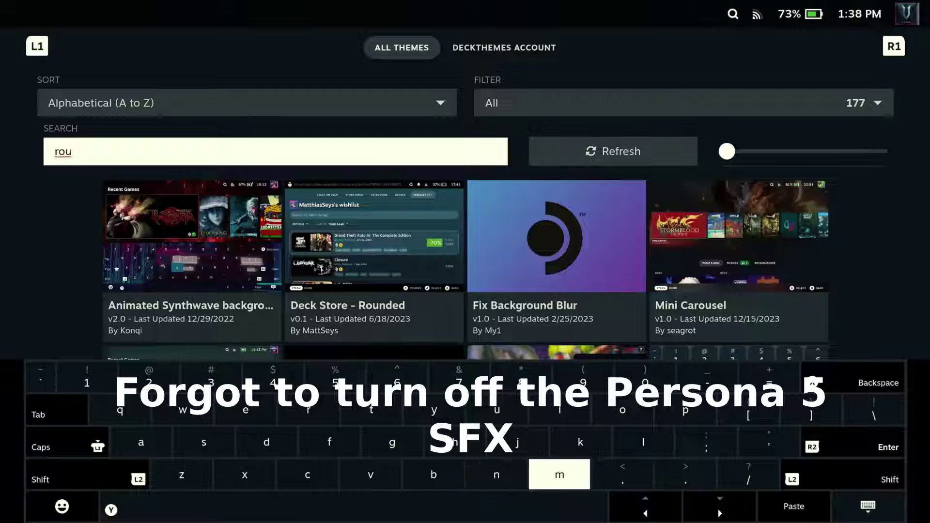
{"action": "key", "text": "Right"}
{"action": "key", "text": "Right"}
{"action": "key", "text": "Left"}
{"action": "key", "text": "Left"}
{"action": "key", "text": "Left"}
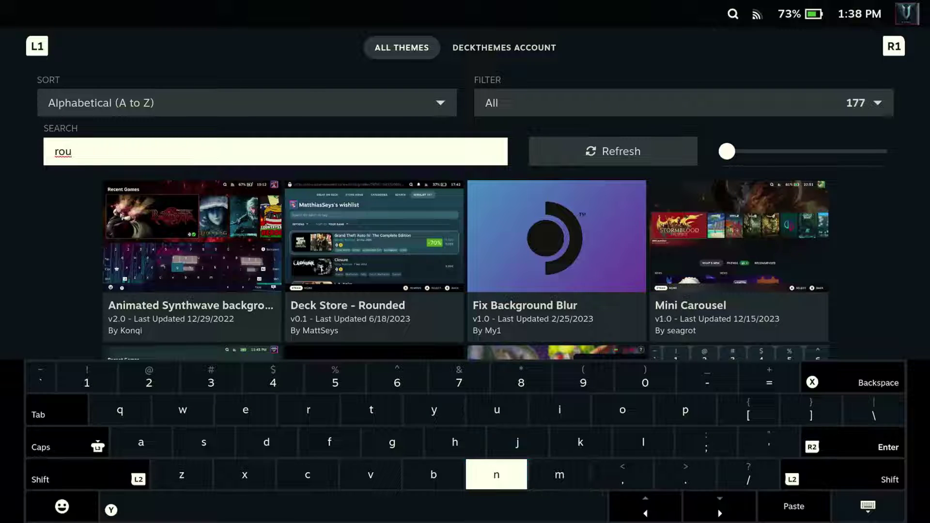
{"action": "type", "text": "n"}
{"action": "key", "text": "Right"}
{"action": "key", "text": "Right"}
{"action": "key", "text": "Right"}
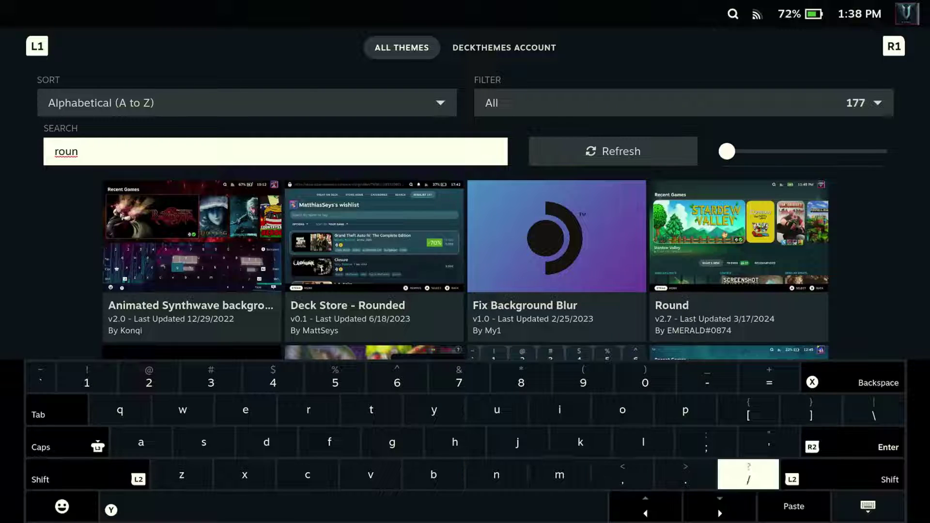
{"action": "key", "text": "Right"}
{"action": "key", "text": "Right"}
{"action": "key", "text": "Left"}
{"action": "key", "text": "Escape"}
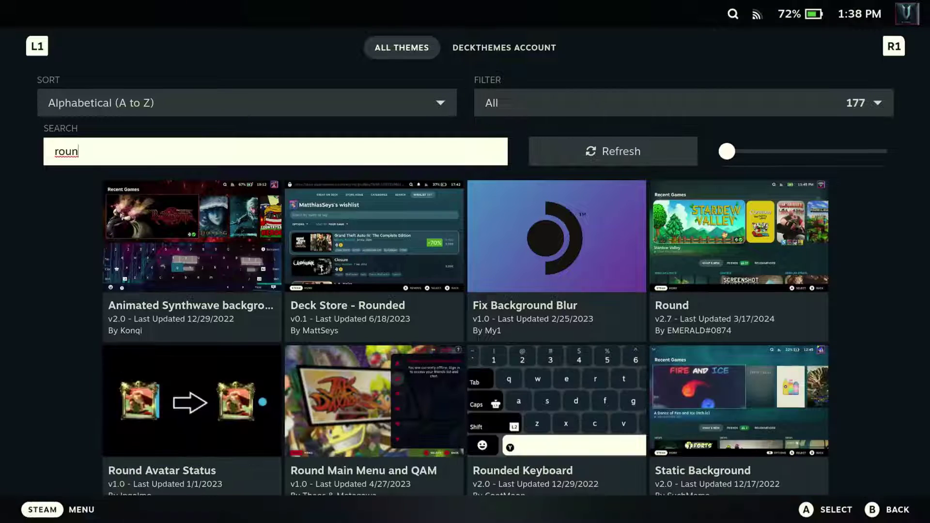
Move through the theme search results and highlight the Round theme
{"action": "key", "text": "Up"}
{"action": "key", "text": "Right"}
{"action": "key", "text": "Down"}
{"action": "key", "text": "Down"}
{"action": "key", "text": "Right"}
{"action": "key", "text": "Right"}
{"action": "key", "text": "Right"}
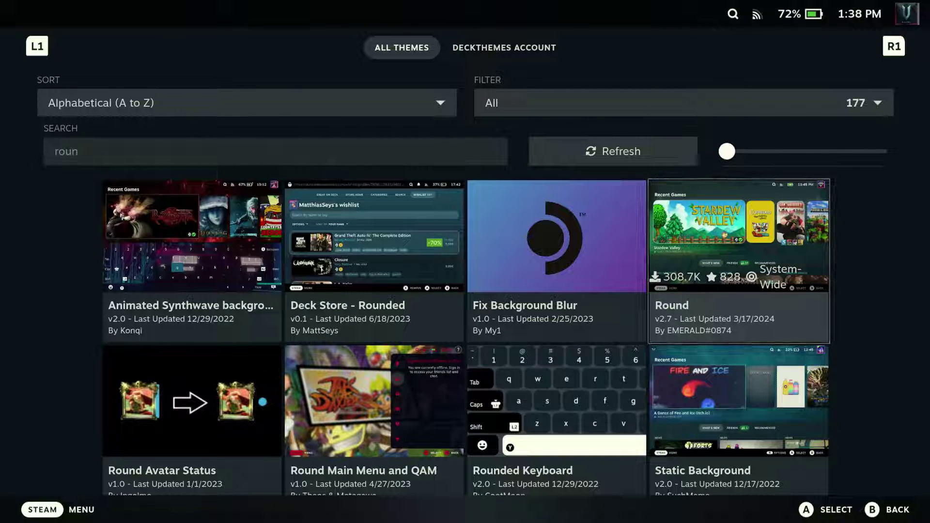
Replace the theme search term with "til" and highlight the Tilted Home theme
{"action": "left_click", "coordinate": [79, 151]}
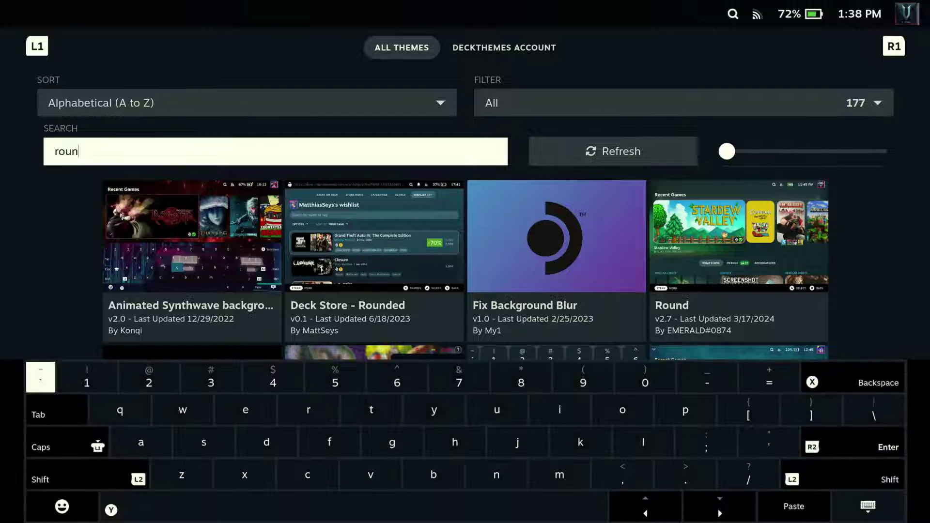
{"action": "key", "text": "BackSpace"}
{"action": "key", "text": "BackSpace"}
{"action": "key", "text": "Down"}
{"action": "key", "text": "Down"}
{"action": "key", "text": "Right"}
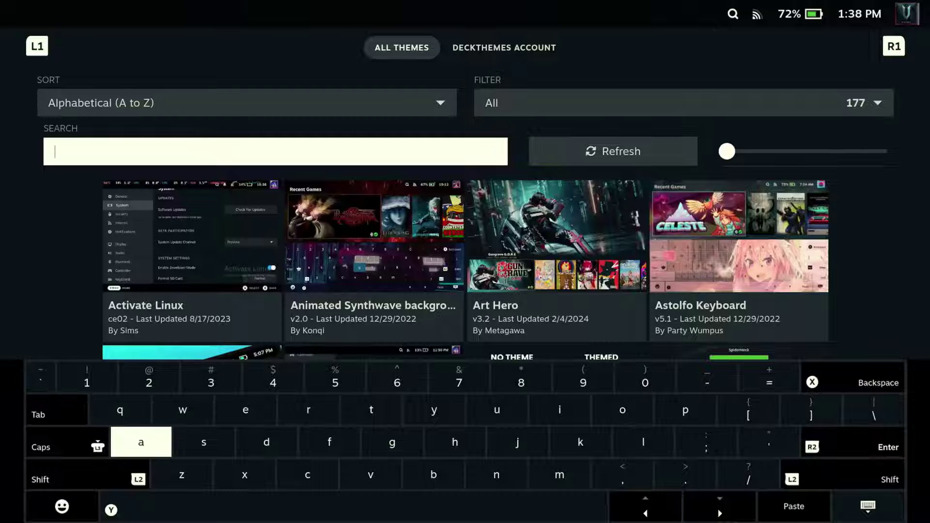
{"action": "key", "text": "Right"}
{"action": "key", "text": "Right"}
{"action": "key", "text": "Right"}
{"action": "key", "text": "Up"}
{"action": "key", "text": "Right"}
{"action": "type", "text": "t"}
{"action": "key", "text": "Right"}
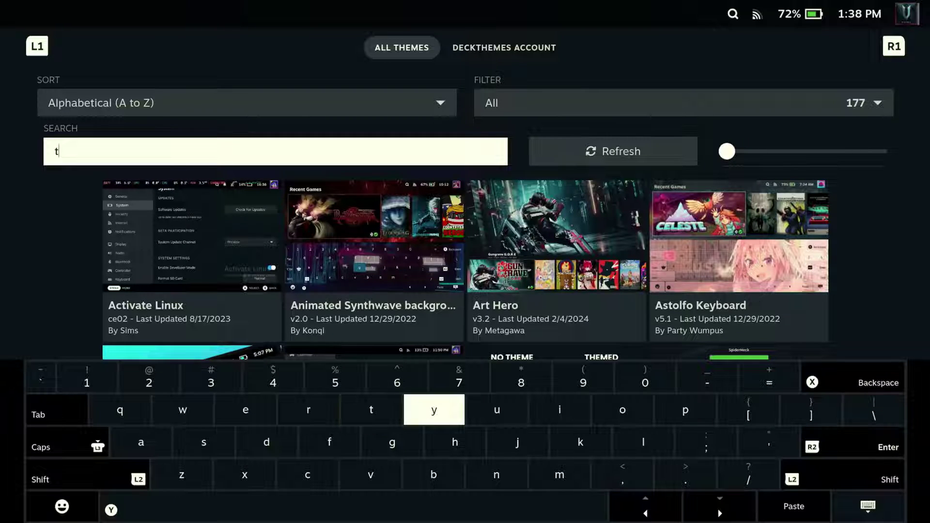
{"action": "key", "text": "Right"}
{"action": "key", "text": "Right"}
{"action": "key", "text": "Right"}
{"action": "key", "text": "Left"}
{"action": "type", "text": "i"}
{"action": "key", "text": "Down"}
{"action": "key", "text": "Right"}
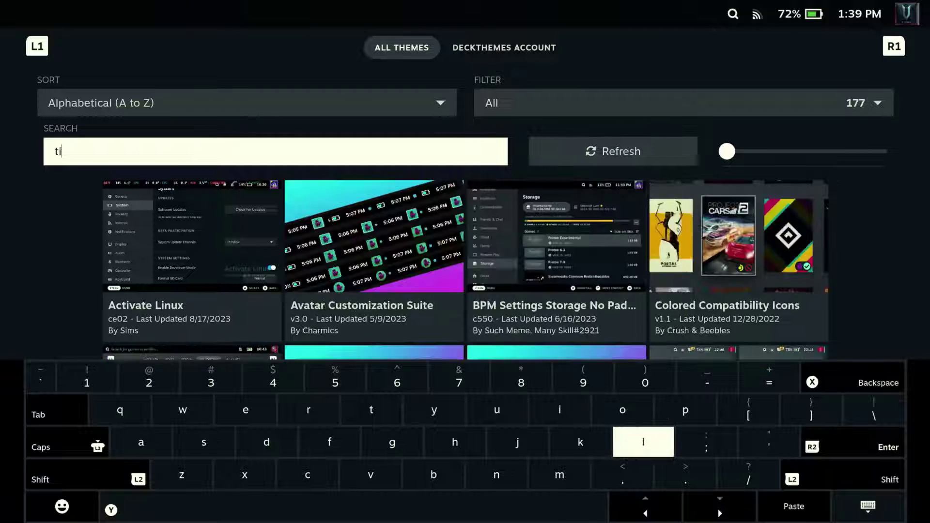
{"action": "type", "text": "l"}
{"action": "key", "text": "Right"}
{"action": "key", "text": "Right"}
{"action": "key", "text": "Right"}
{"action": "key", "text": "Right"}
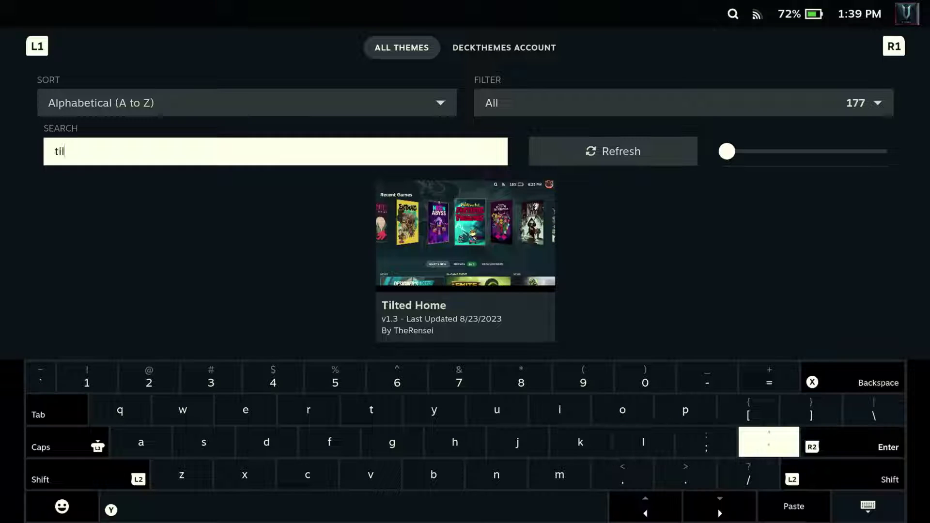
{"action": "key", "text": "Left"}
{"action": "key", "text": "Down"}
{"action": "key", "text": "Down"}
{"action": "key", "text": "Return"}
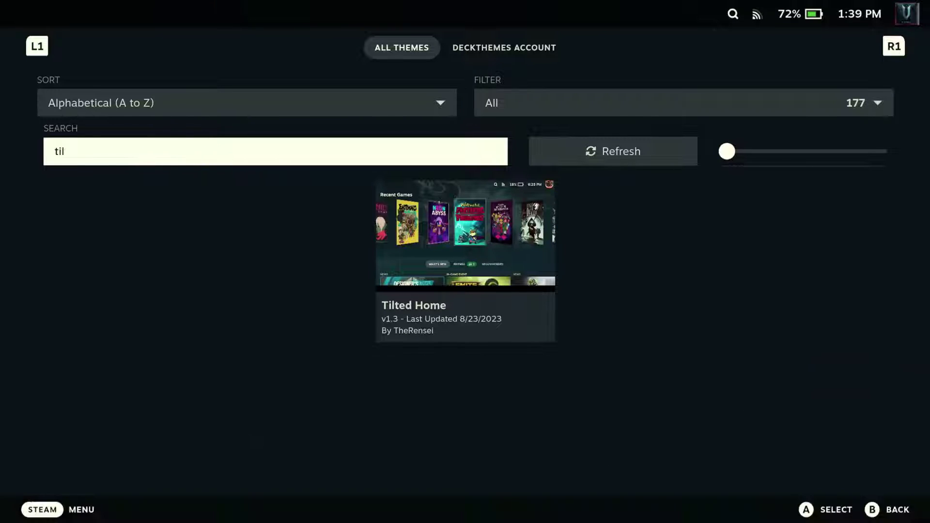
{"action": "key", "text": "Up"}
{"action": "key", "text": "Down"}
{"action": "key", "text": "Down"}
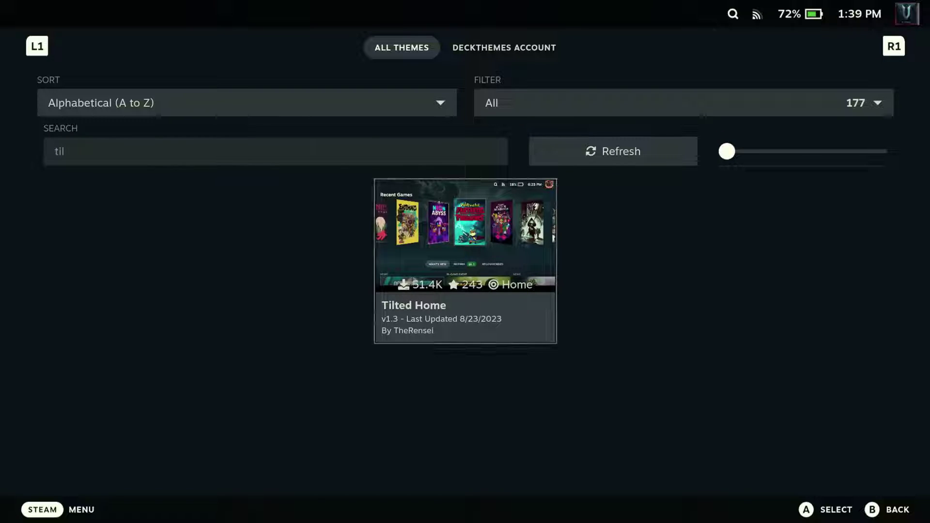
Leave the theme download page and open the Audio Loader plugin from Decky's plugin list
{"action": "key", "text": "Up"}
{"action": "key", "text": "Escape"}
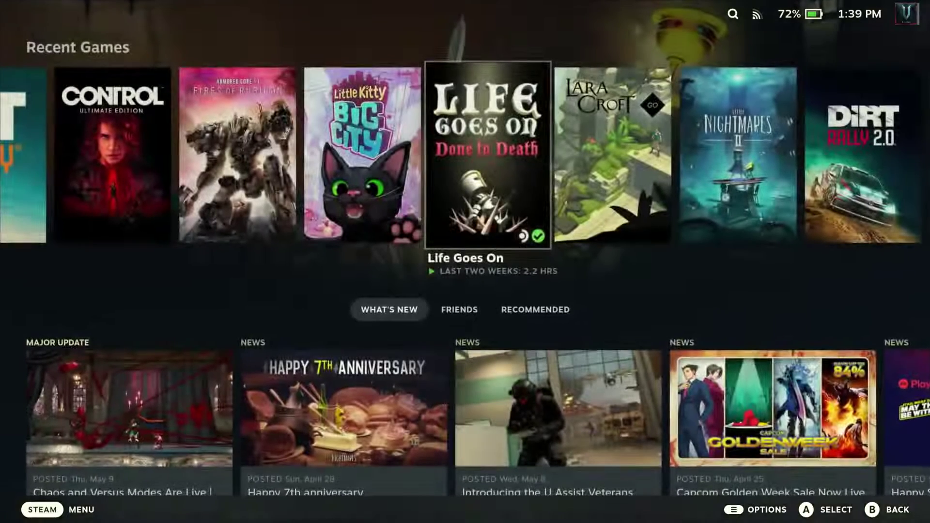
{"action": "key", "text": "ctrl+2"}
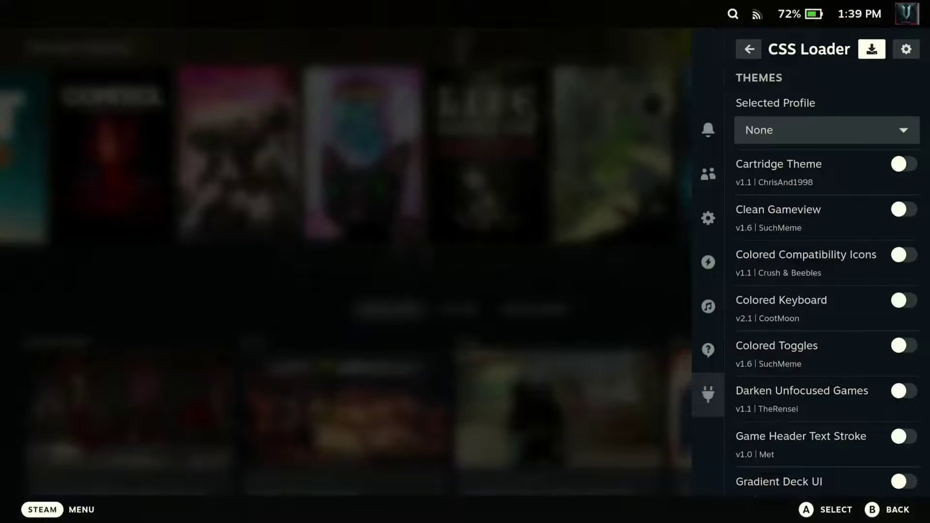
{"action": "key", "text": "Left"}
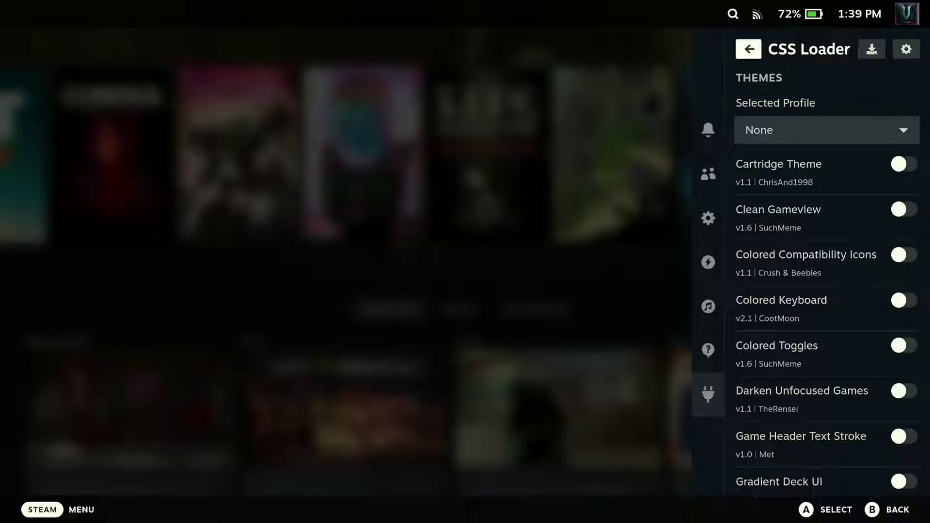
{"action": "key", "text": "Return"}
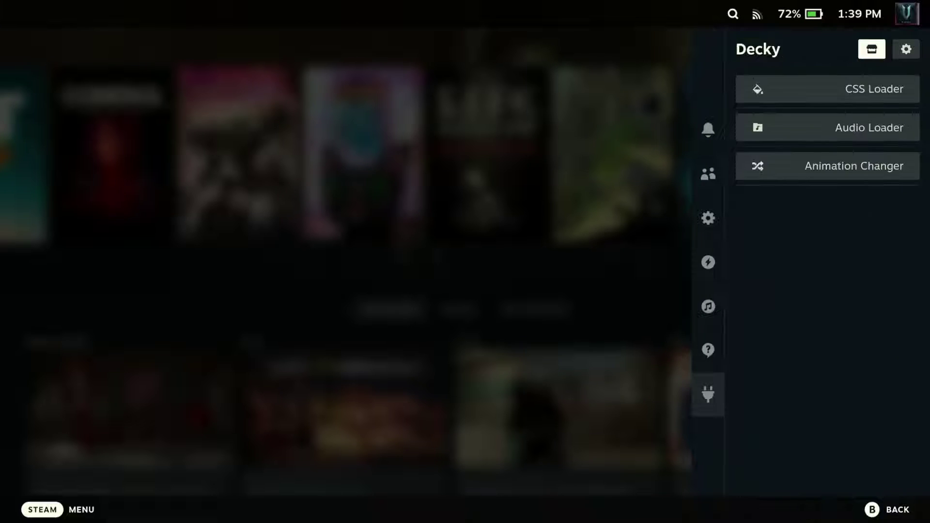
{"action": "key", "text": "Down"}
{"action": "key", "text": "Down"}
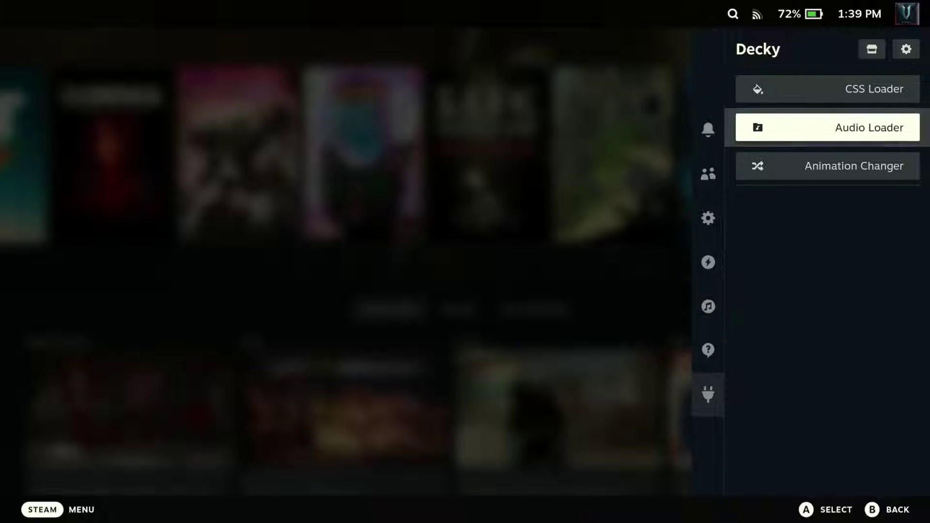
{"action": "key", "text": "Return"}
Look through the selectable sound packs up to Dark Souls 1 SFX and close the list without choosing another pack
{"action": "key", "text": "Down"}
{"action": "key", "text": "Return"}
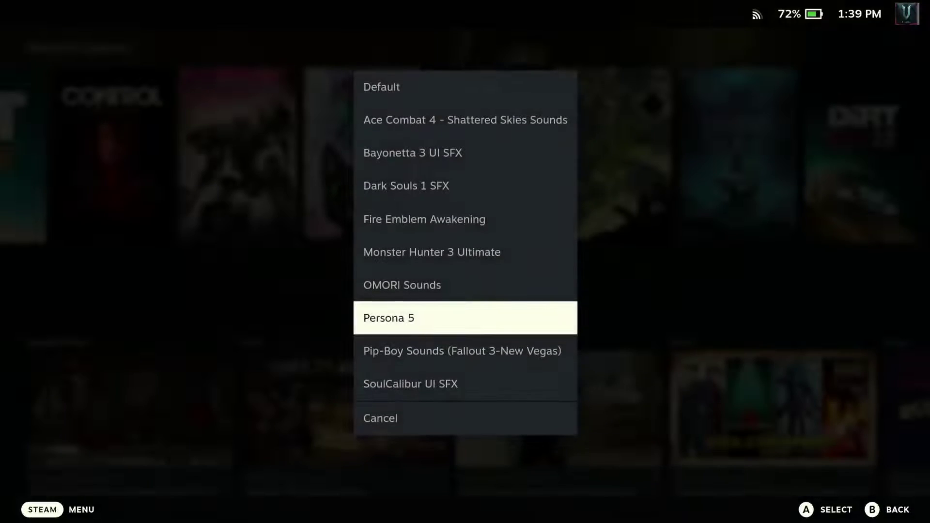
{"action": "key", "text": "Up"}
{"action": "key", "text": "Up"}
{"action": "key", "text": "Up"}
{"action": "key", "text": "Up"}
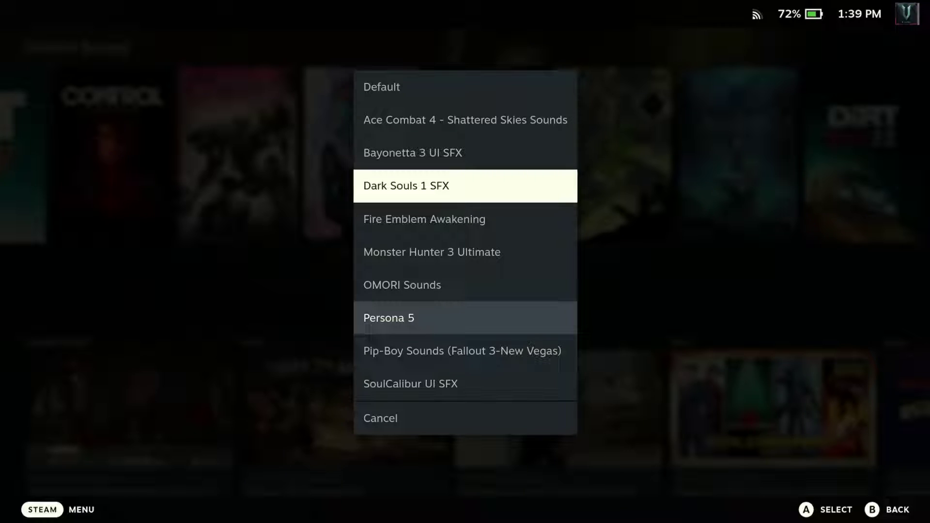
{"action": "key", "text": "Escape"}
Open the pack manager of Audio Loader
{"action": "key", "text": "Down"}
{"action": "key", "text": "Down"}
{"action": "key", "text": "Down"}
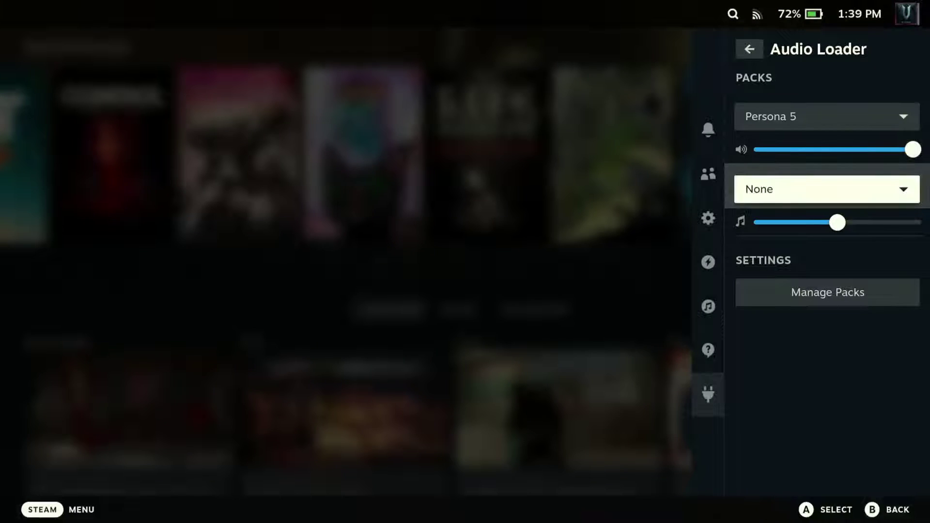
{"action": "key", "text": "Down"}
{"action": "key", "text": "Return"}
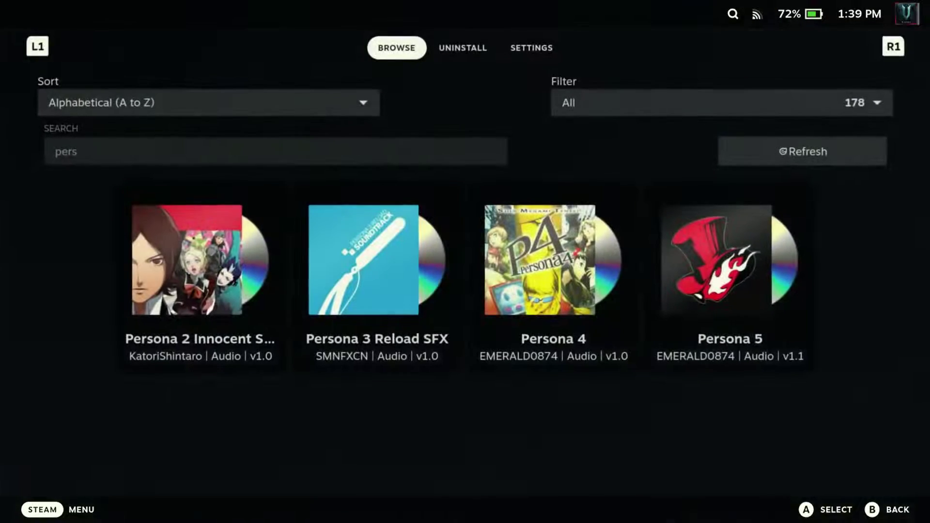
Replace the audio pack search term with "da" and highlight the Dark Souls 1 SFX pack
{"action": "key", "text": "Down"}
{"action": "key", "text": "Down"}
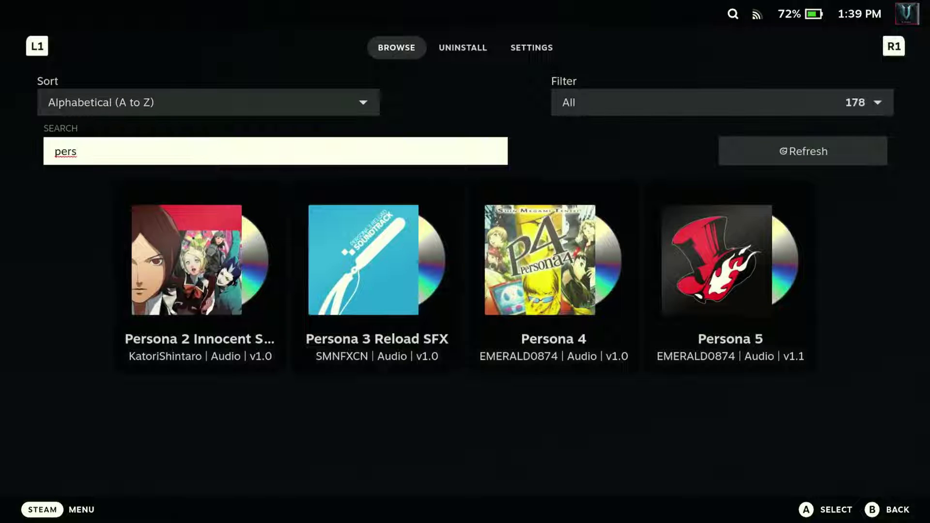
{"action": "key", "text": "Return"}
{"action": "key", "text": "BackSpace"}
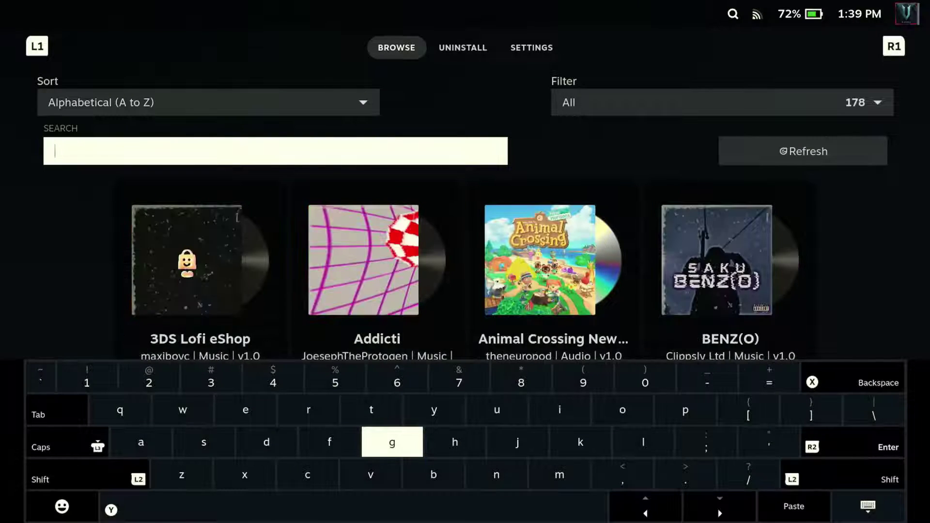
{"action": "key", "text": "Down"}
{"action": "key", "text": "Left"}
{"action": "key", "text": "Up"}
{"action": "key", "text": "Left"}
{"action": "type", "text": "d"}
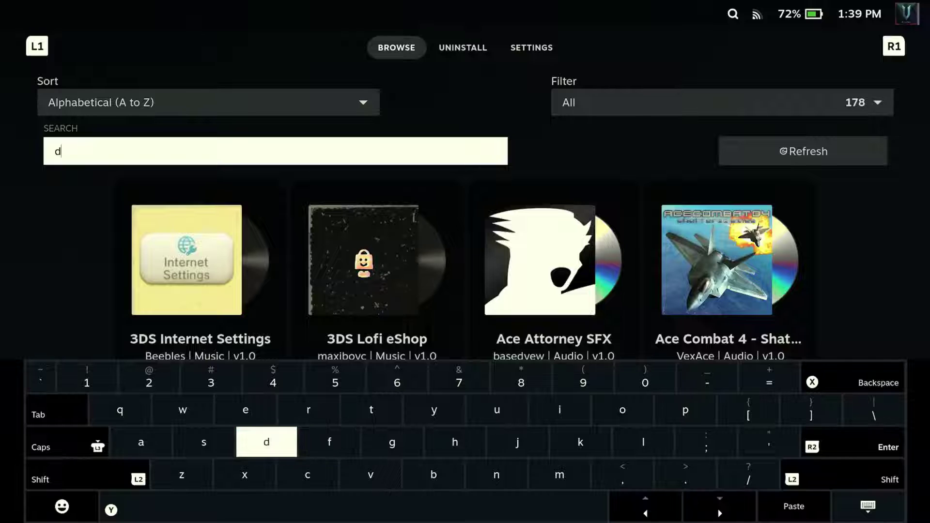
{"action": "key", "text": "Left"}
{"action": "type", "text": "a"}
{"action": "key", "text": "Right"}
{"action": "key", "text": "Right"}
{"action": "key", "text": "Right"}
{"action": "key", "text": "Right"}
{"action": "key", "text": "Right"}
{"action": "key", "text": "Right"}
{"action": "key", "text": "Right"}
{"action": "key", "text": "Right"}
{"action": "key", "text": "Right"}
{"action": "key", "text": "Right"}
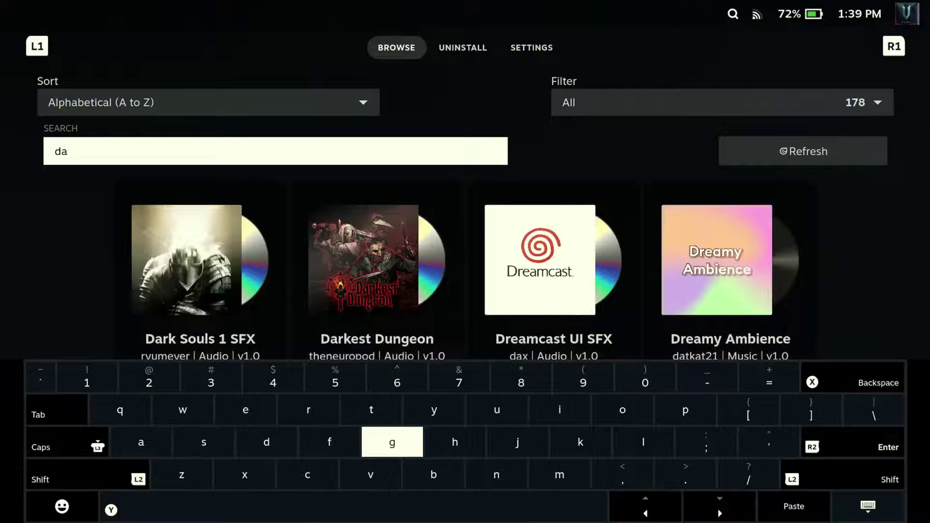
{"action": "key", "text": "Down"}
{"action": "key", "text": "Down"}
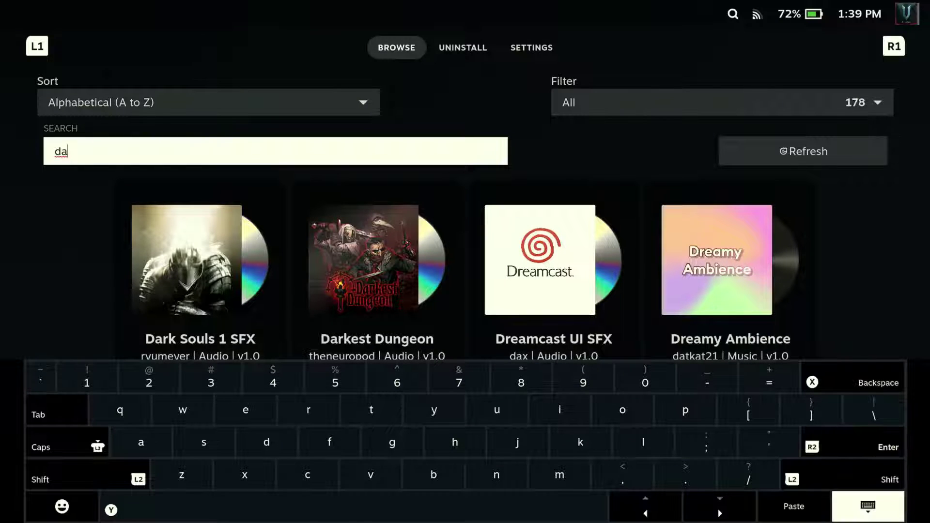
{"action": "key", "text": "Return"}
{"action": "key", "text": "Up"}
{"action": "key", "text": "Down"}
{"action": "key", "text": "Down"}
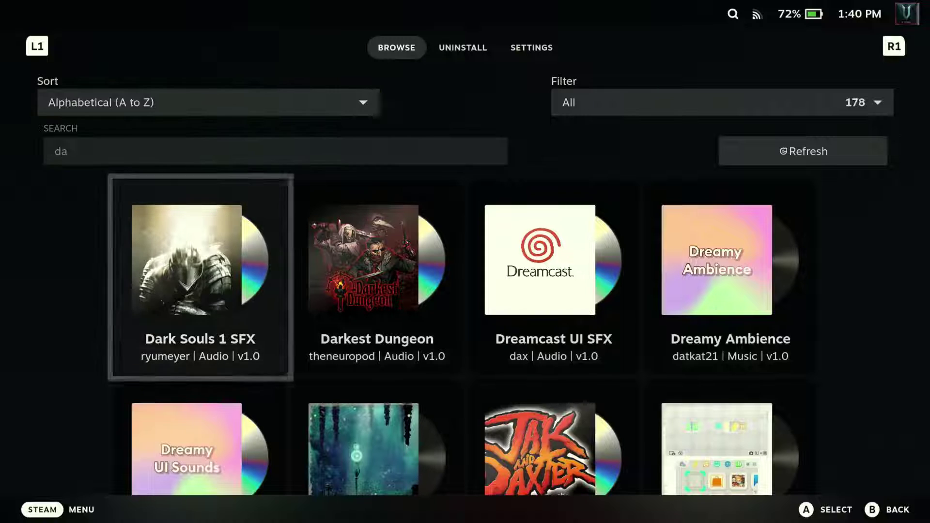
Clear the audio pack search term and close the on-screen keyboard
{"action": "key", "text": "Up"}
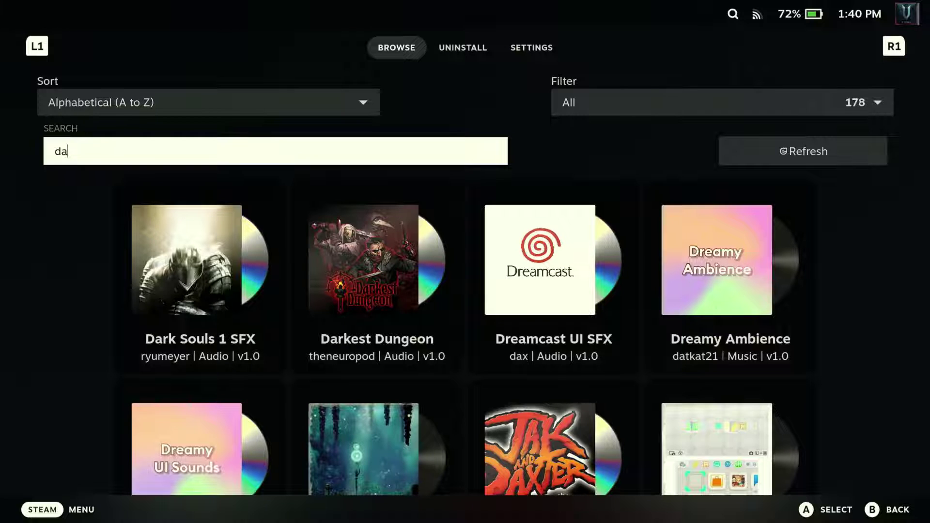
{"action": "key", "text": "Return"}
{"action": "key", "text": "BackSpace"}
{"action": "key", "text": "BackSpace"}
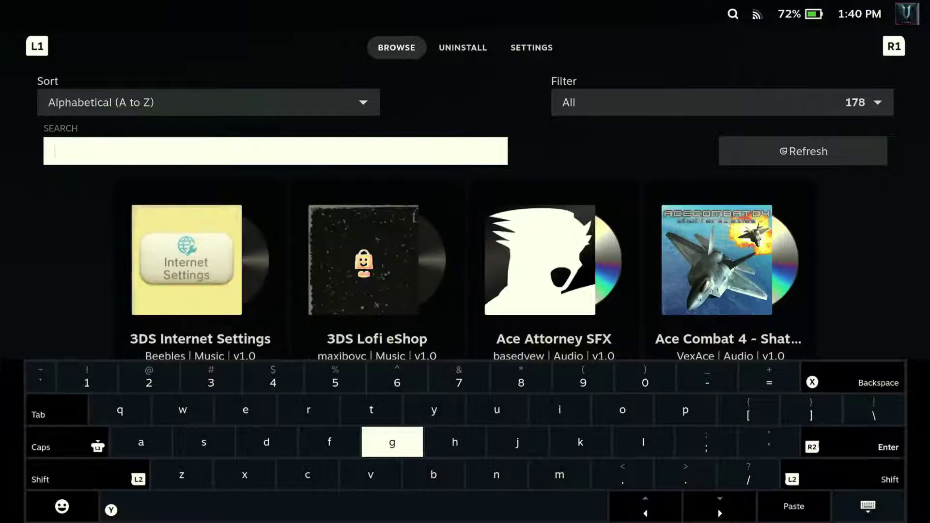
{"action": "key", "text": "Escape"}
{"action": "key", "text": "Up"}
{"action": "key", "text": "Return"}
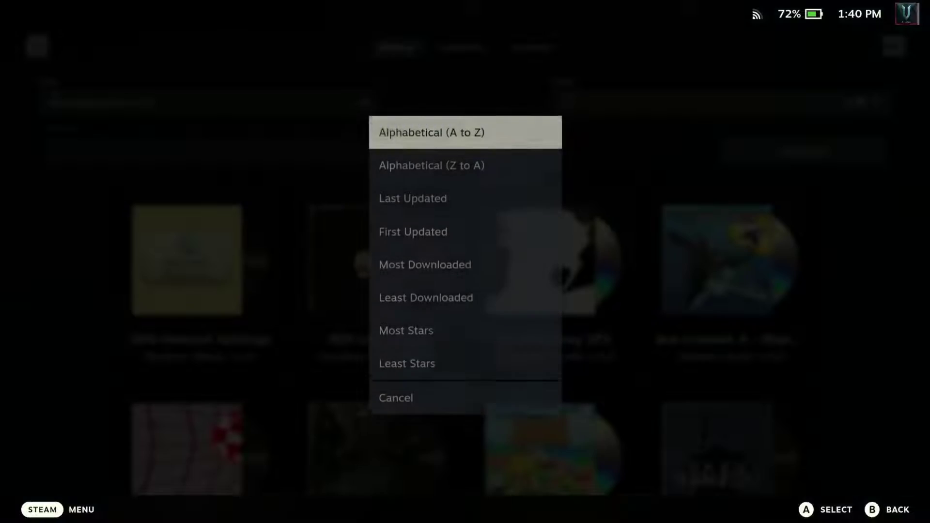
{"action": "key", "text": "Escape"}
Browse down the full alphabetical list of audio packs to the Breath of the Wild row
{"action": "key", "text": "Down"}
{"action": "key", "text": "Down"}
{"action": "key", "text": "Down"}
{"action": "key", "text": "Down"}
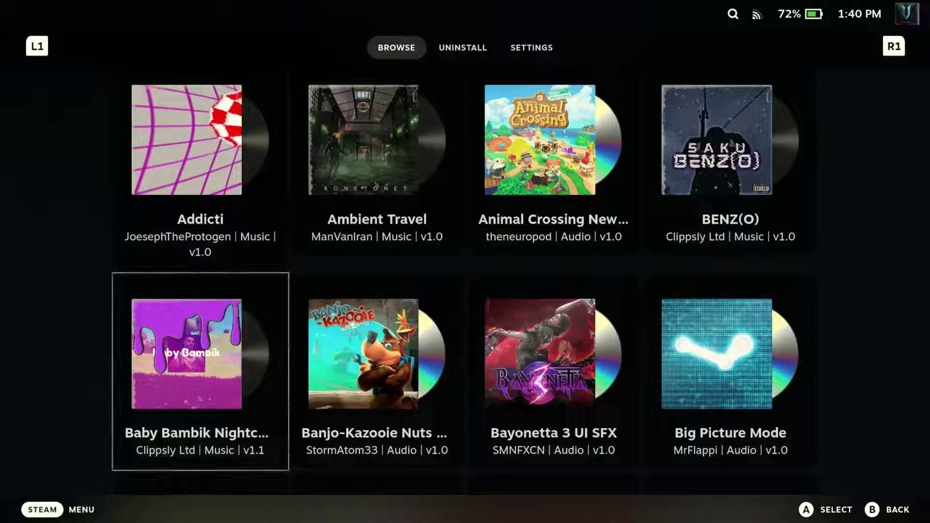
{"action": "key", "text": "Down"}
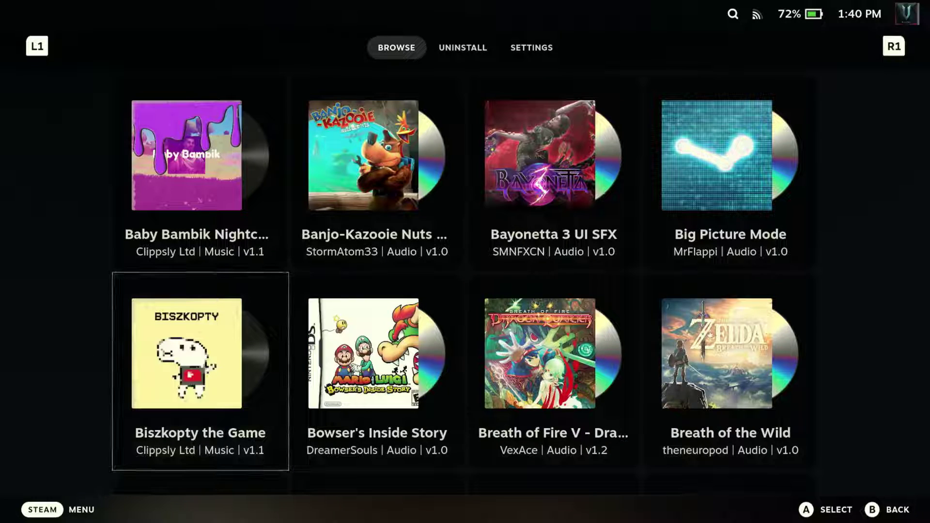
{"action": "key", "text": "Down"}
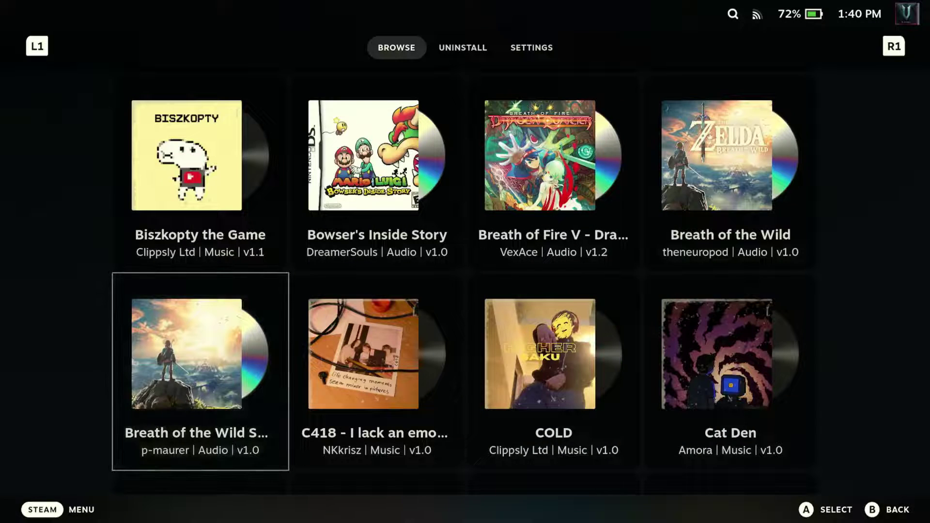
Browse the audio pack list from the Cave Story SFX row down to Greenpath Ambiance at the end of the loaded packs
{"action": "key", "text": "Down"}
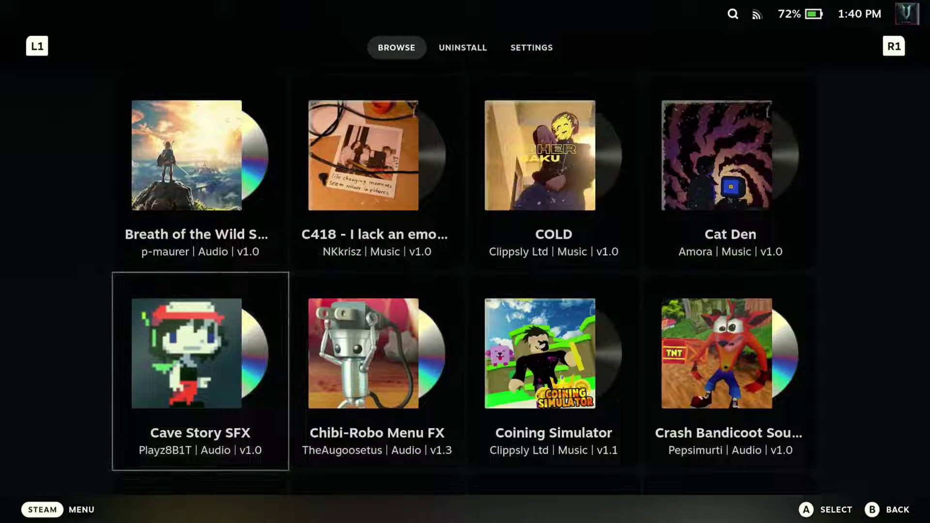
{"action": "key", "text": "Down"}
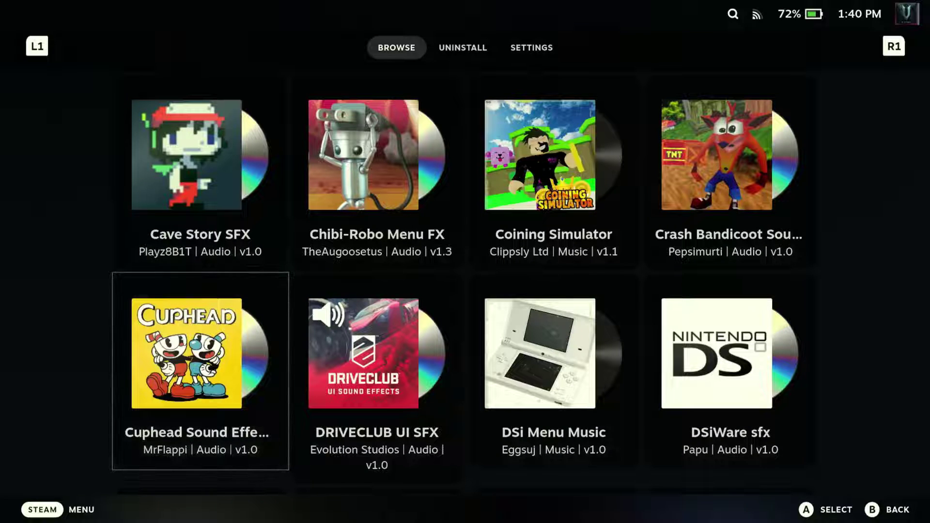
{"action": "key", "text": "Down"}
{"action": "key", "text": "Right"}
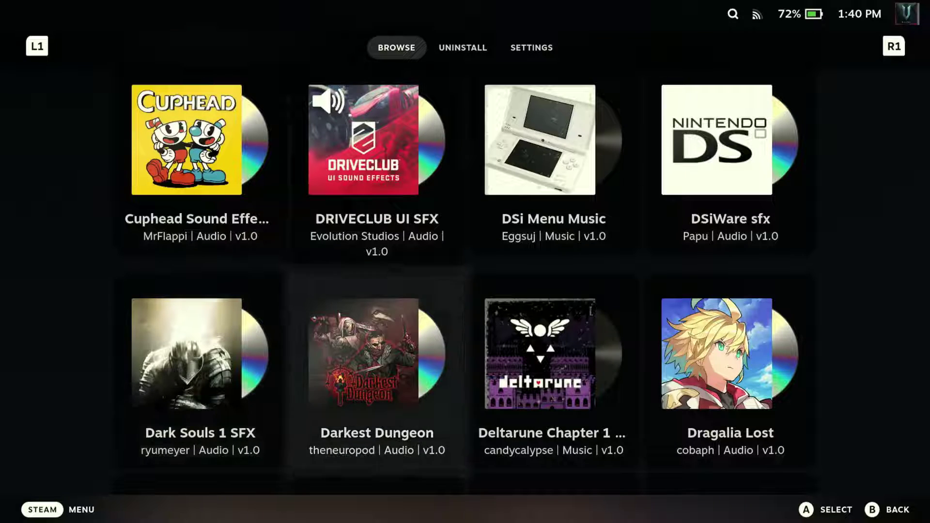
{"action": "key", "text": "Down"}
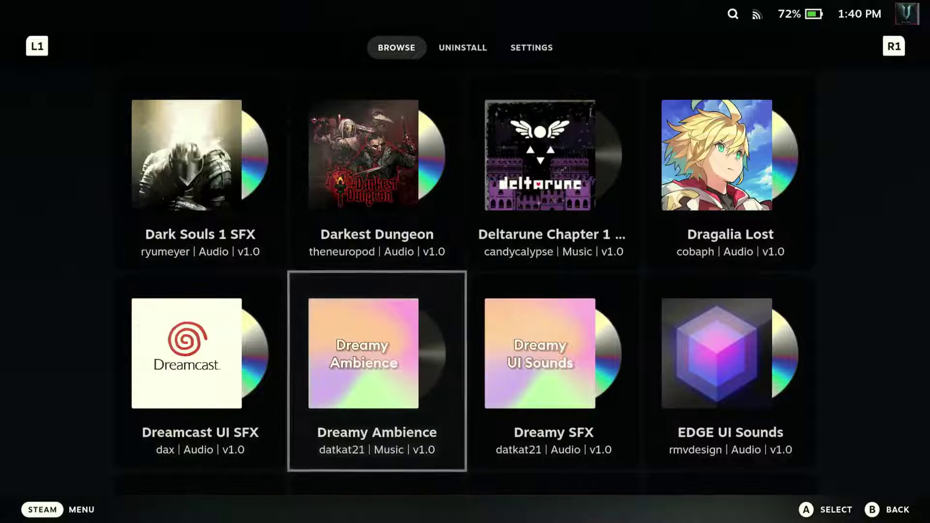
{"action": "key", "text": "Down"}
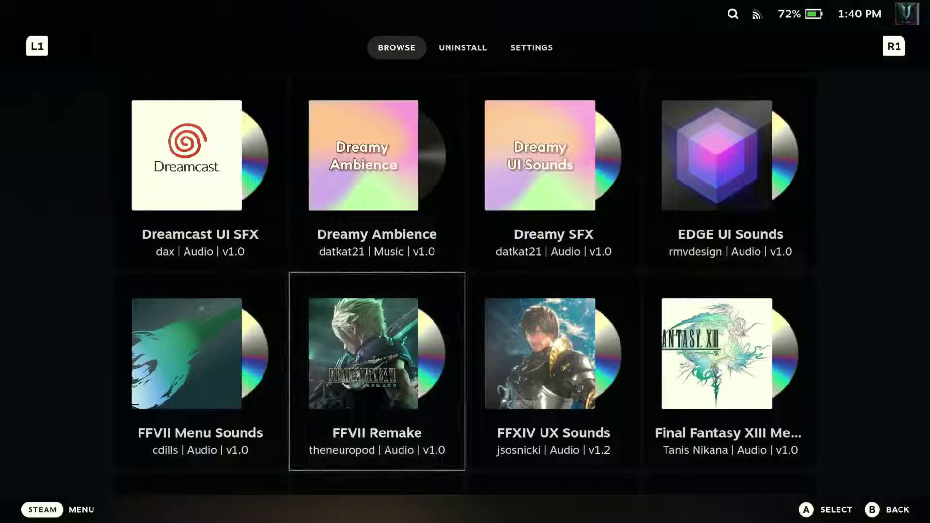
{"action": "key", "text": "Down"}
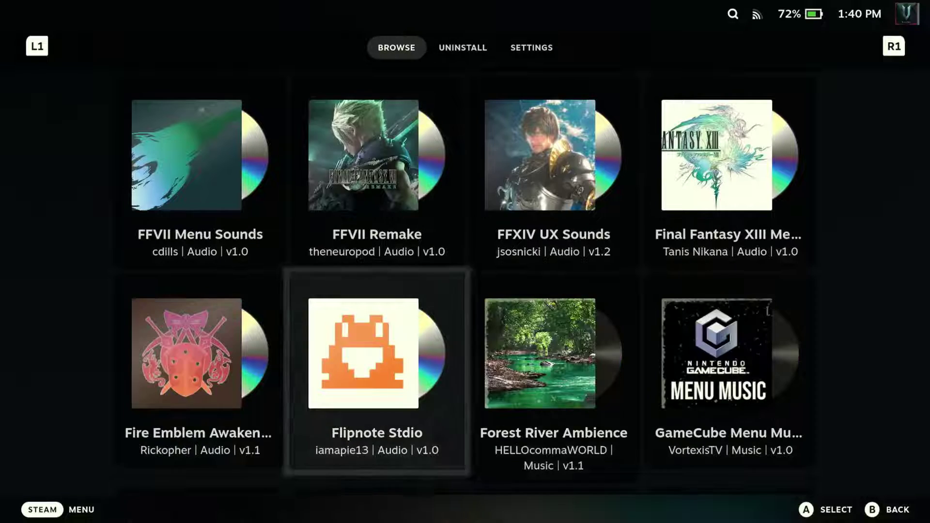
{"action": "key", "text": "Left"}
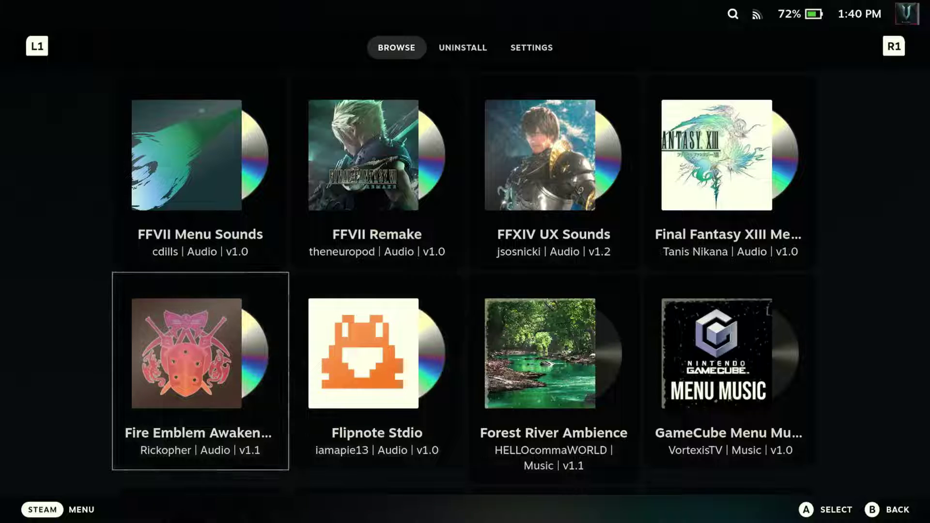
{"action": "key", "text": "Right"}
{"action": "key", "text": "Right"}
{"action": "key", "text": "Down"}
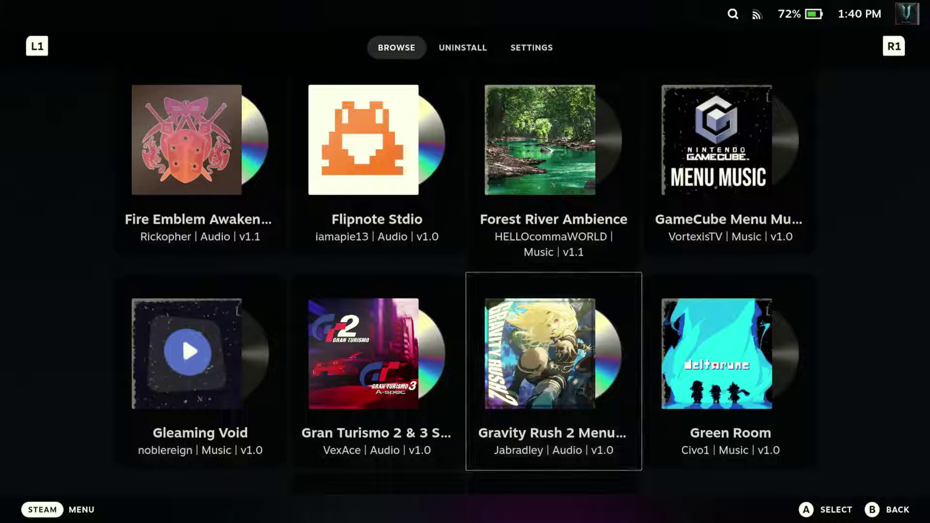
{"action": "key", "text": "Left"}
{"action": "key", "text": "Left"}
{"action": "key", "text": "Right"}
{"action": "key", "text": "Right"}
{"action": "key", "text": "Left"}
{"action": "key", "text": "Down"}
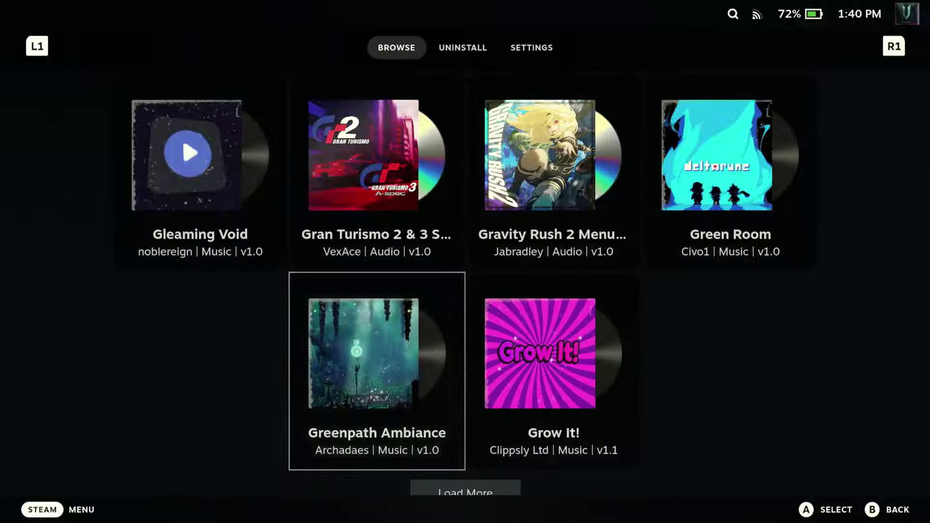
Return to the Audio Loader plugin settings and set the interface sound pack to Dark Souls 1 SFX
{"action": "key", "text": "ctrl+2"}
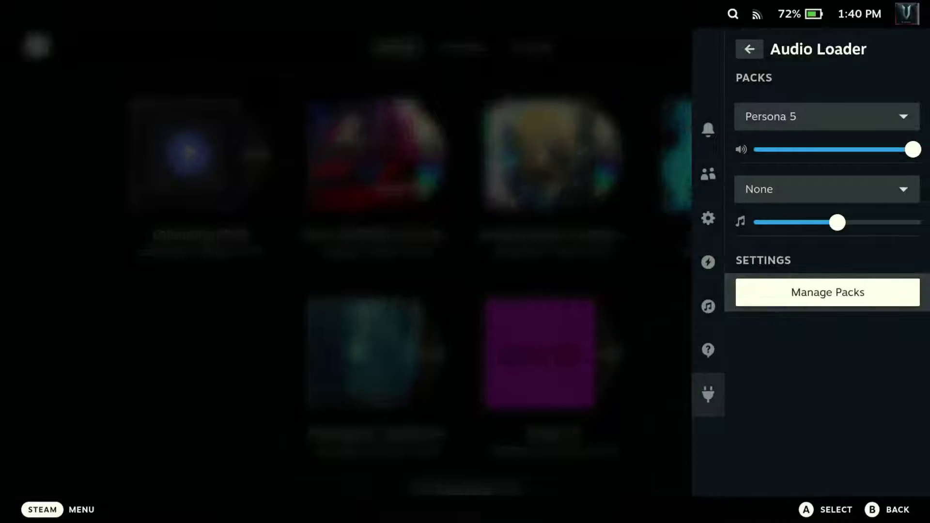
{"action": "key", "text": "Up"}
{"action": "key", "text": "Up"}
{"action": "key", "text": "Up"}
{"action": "key", "text": "Up"}
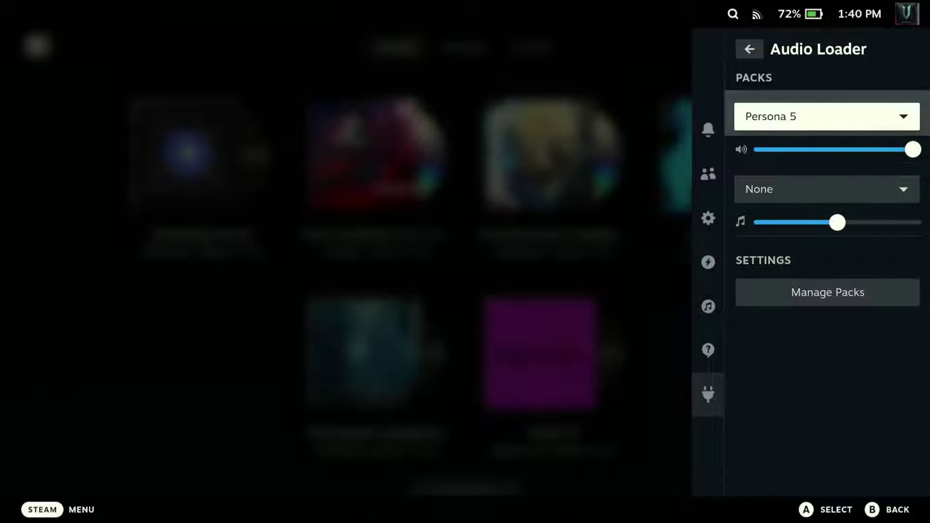
{"action": "key", "text": "Return"}
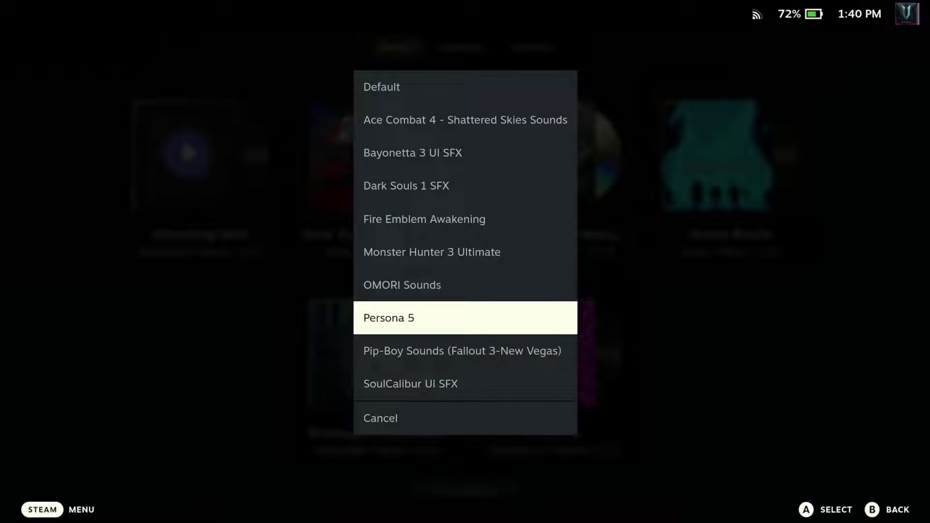
{"action": "key", "text": "Up"}
{"action": "key", "text": "Up"}
{"action": "key", "text": "Up"}
{"action": "key", "text": "Up"}
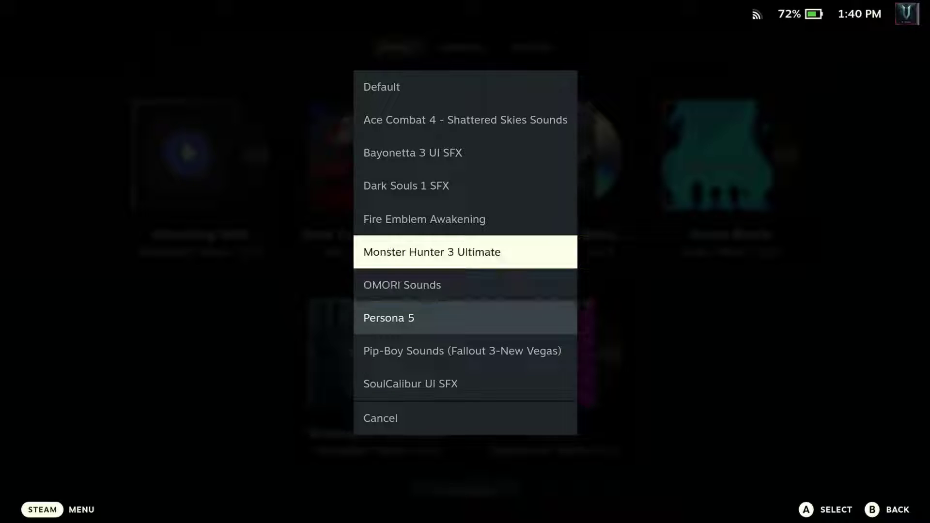
{"action": "key", "text": "Return"}
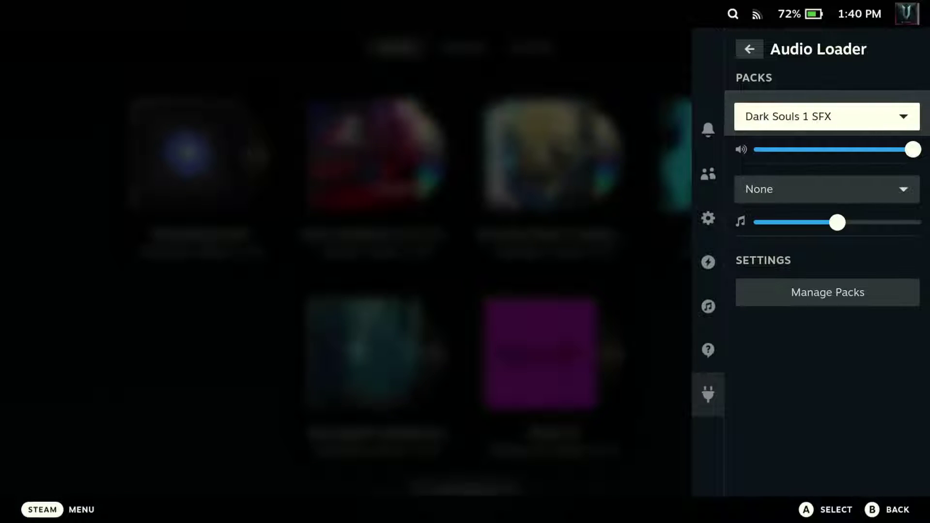
Go back to the Decky plugin list and open CSS Loader
{"action": "key", "text": "Escape"}
{"action": "key", "text": "Down"}
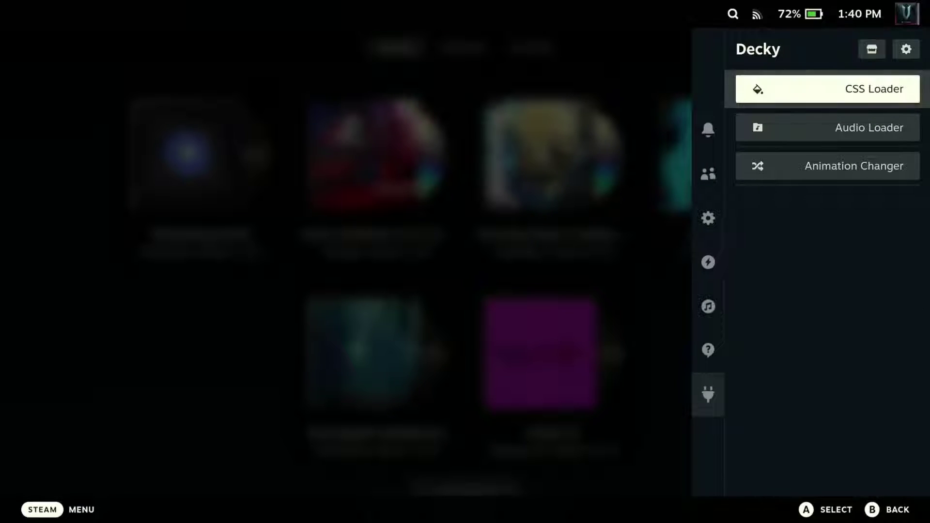
{"action": "key", "text": "Return"}
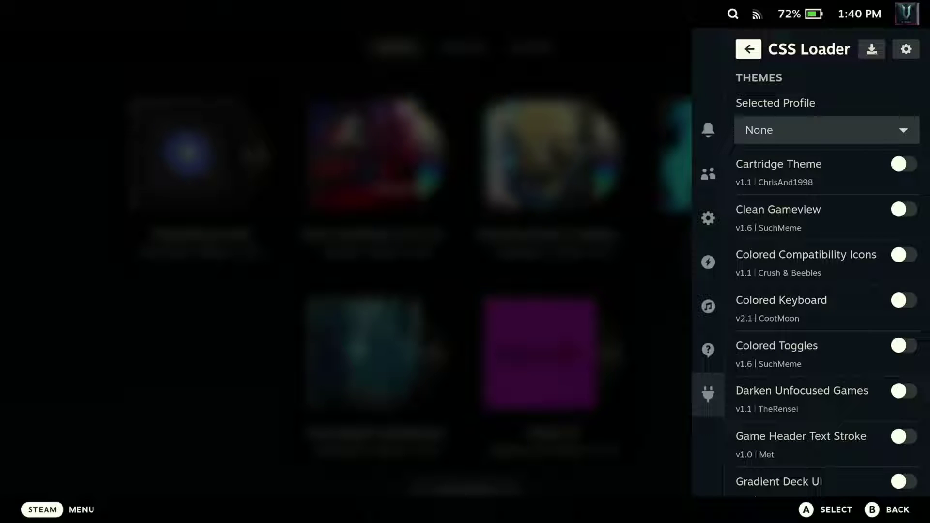
Enable the Round theme in the CSS Loader theme list
{"action": "key", "text": "Down"}
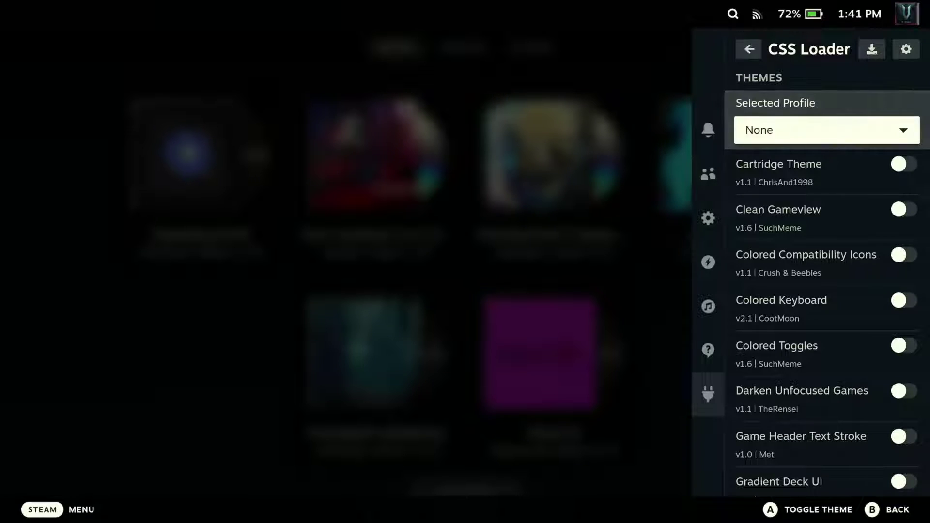
{"action": "key", "text": "Down"}
{"action": "key", "text": "Down"}
{"action": "key", "text": "Down"}
{"action": "key", "text": "Down"}
{"action": "key", "text": "Down"}
{"action": "key", "text": "Down"}
{"action": "key", "text": "Down"}
{"action": "key", "text": "Down"}
{"action": "key", "text": "Down"}
{"action": "key", "text": "Down"}
{"action": "key", "text": "Down"}
{"action": "key", "text": "Down"}
{"action": "key", "text": "Down"}
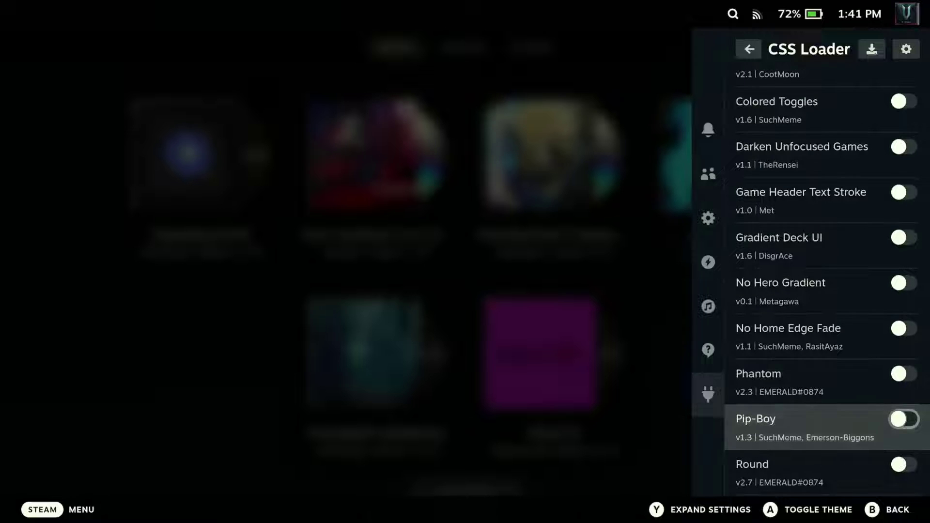
{"action": "key", "text": "Return"}
Expand the Round theme's settings and review the available outline options, leaving the choice without changing it
{"action": "key", "text": "Down"}
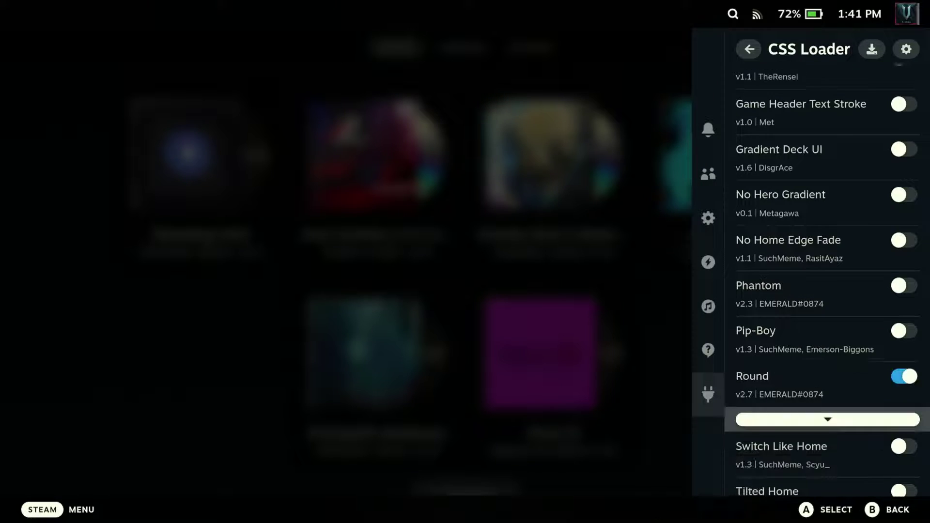
{"action": "key", "text": "Return"}
{"action": "key", "text": "Down"}
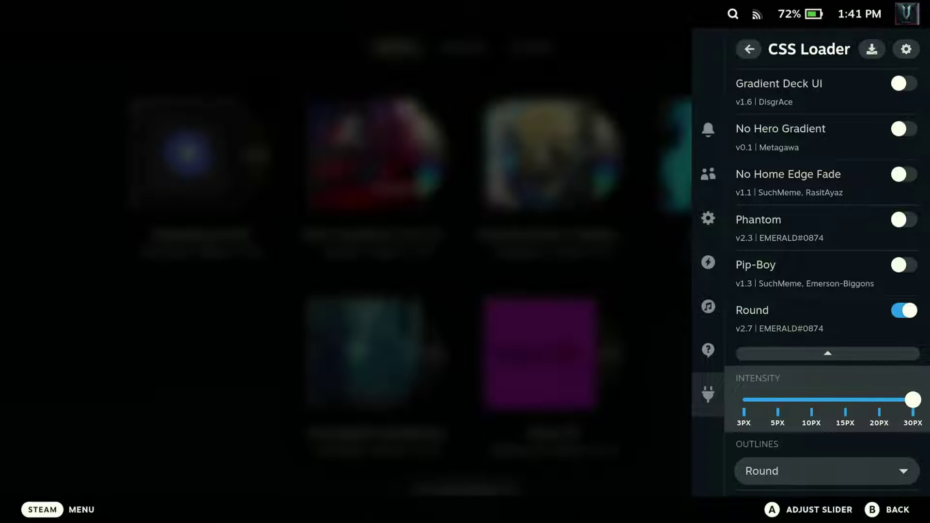
{"action": "key", "text": "Down"}
{"action": "key", "text": "Return"}
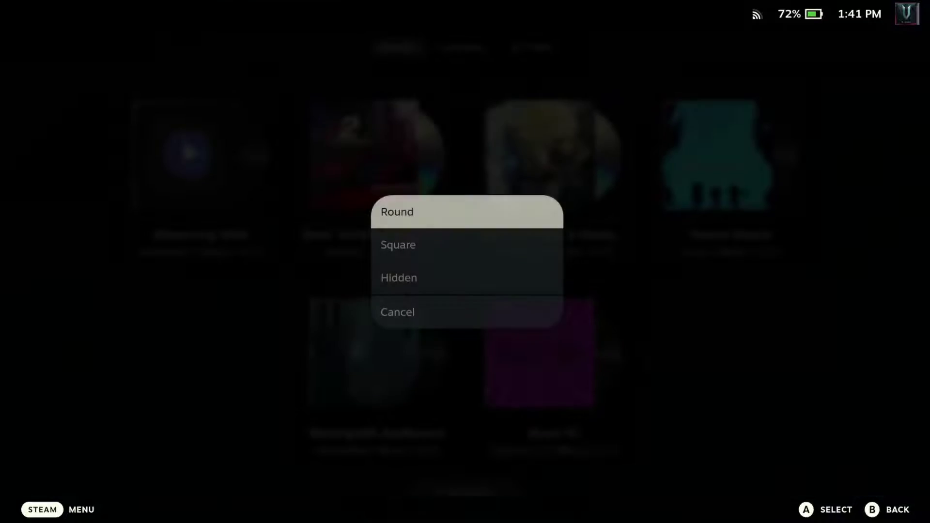
{"action": "key", "text": "Down"}
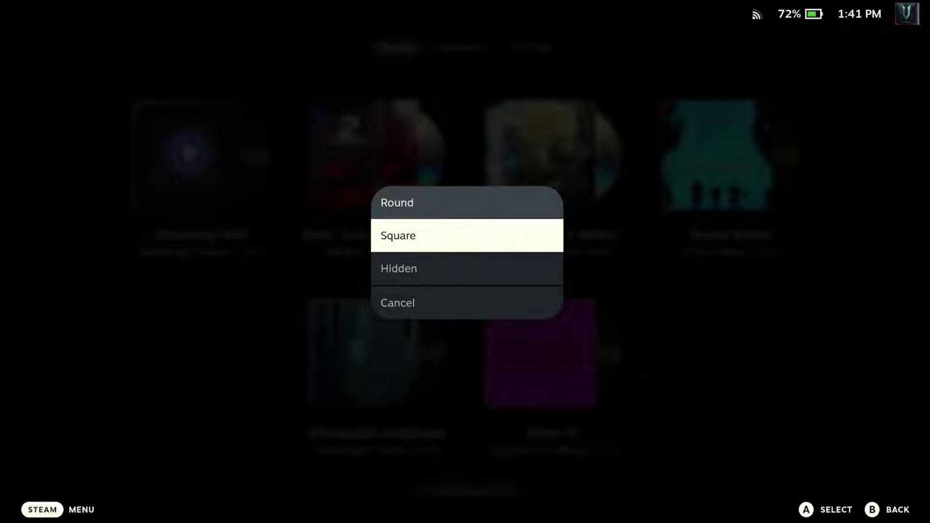
{"action": "key", "text": "Down"}
{"action": "key", "text": "Down"}
{"action": "key", "text": "Return"}
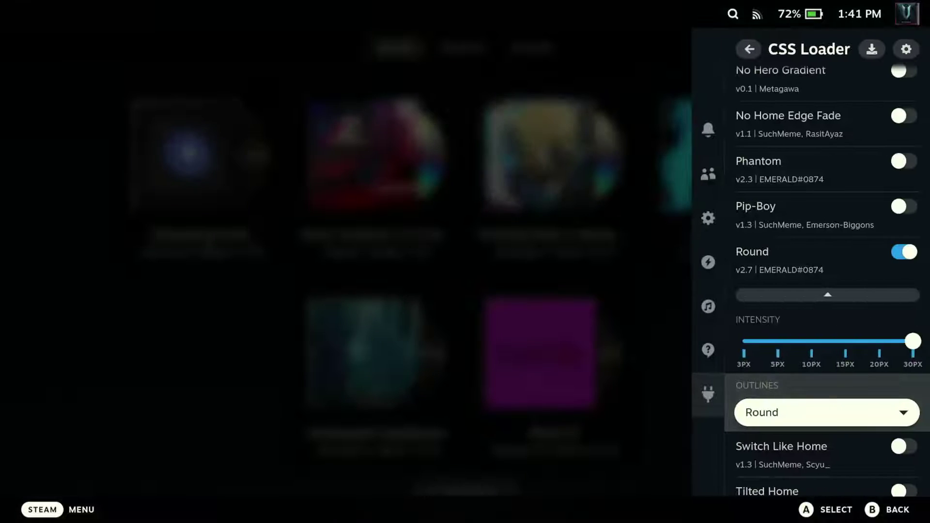
Enable the Switch Like Home and Tilted Home themes
{"action": "key", "text": "Down"}
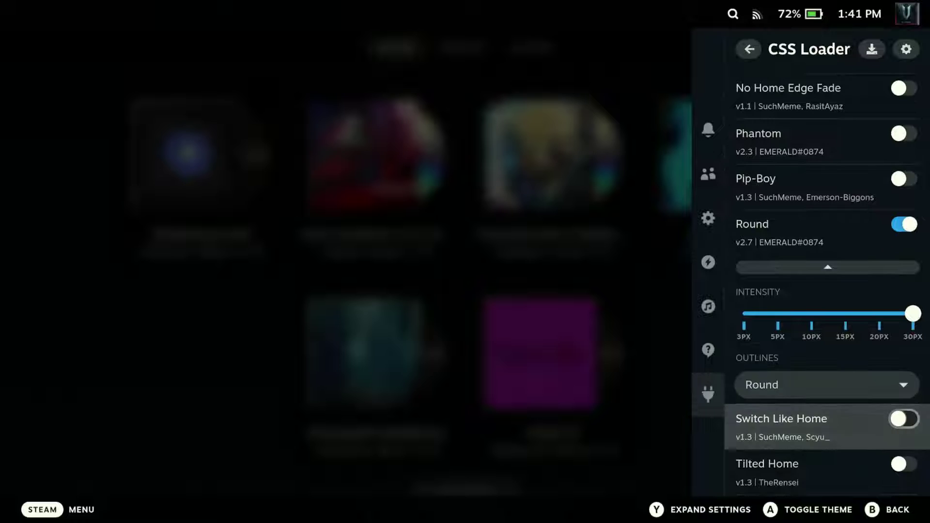
{"action": "key", "text": "Return"}
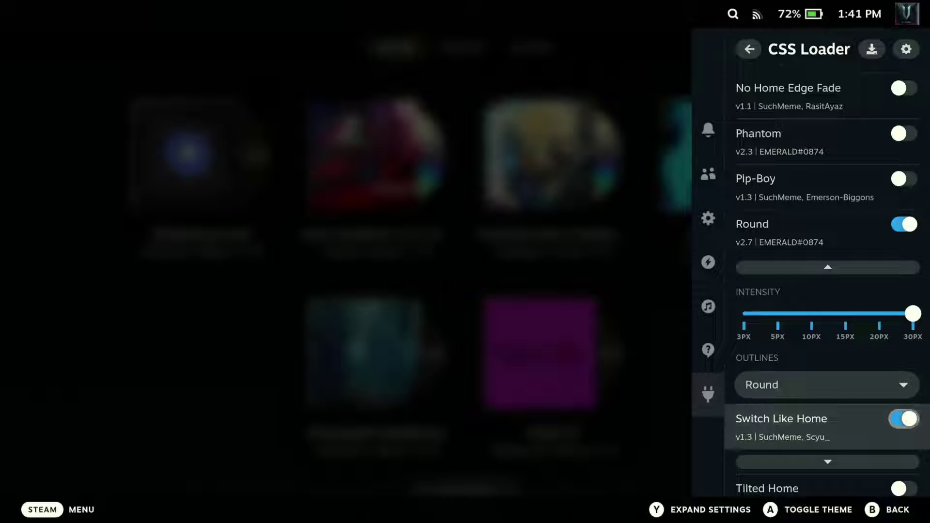
{"action": "key", "text": "Down"}
{"action": "key", "text": "Down"}
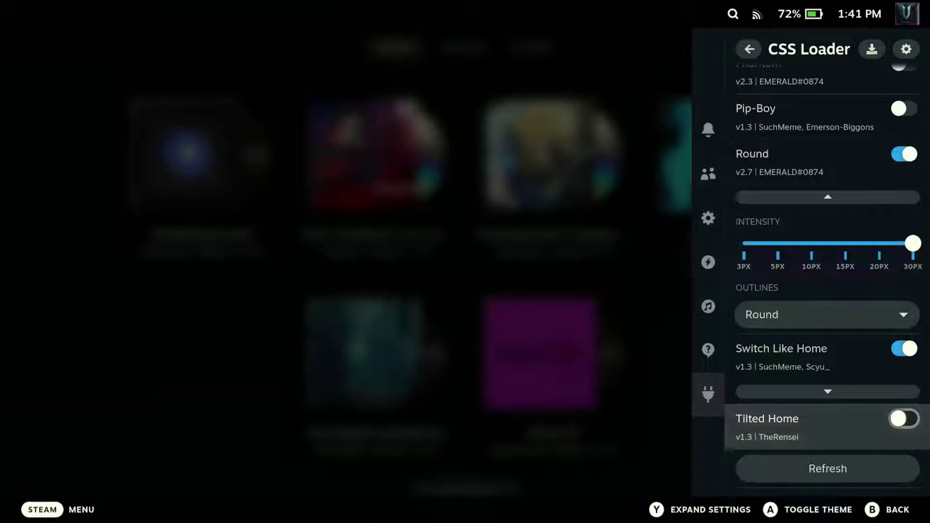
{"action": "key", "text": "Return"}
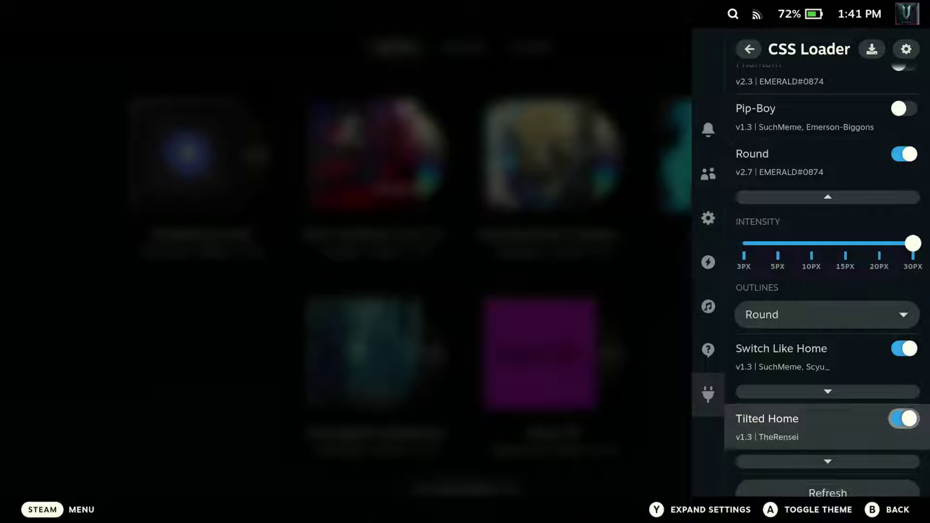
Expand the Tilted Home theme's settings and review the available tilt methods, keeping 3D
{"action": "key", "text": "Down"}
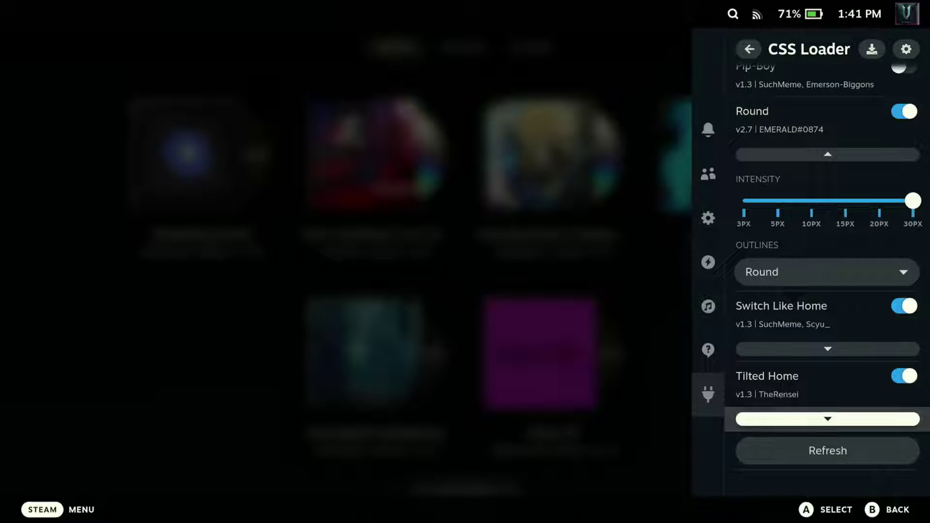
{"action": "key", "text": "Return"}
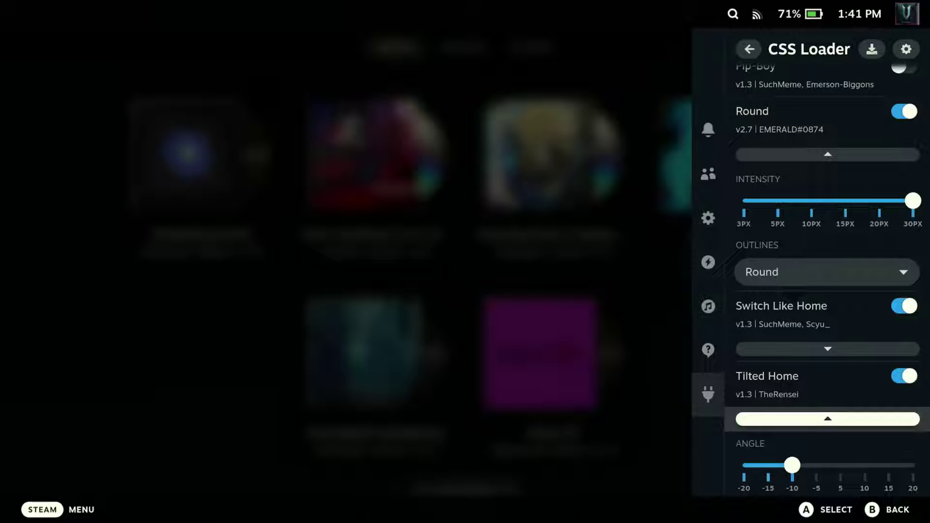
{"action": "key", "text": "Down"}
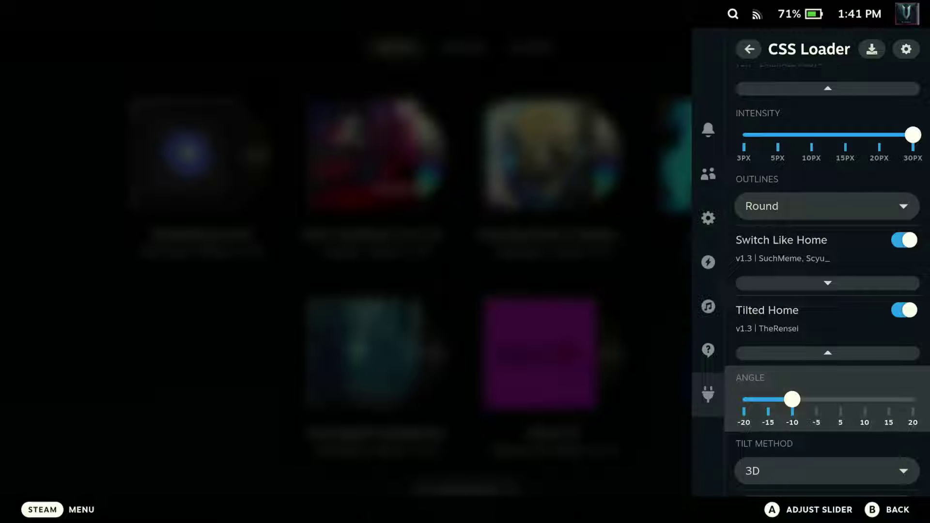
{"action": "key", "text": "Down"}
{"action": "key", "text": "Return"}
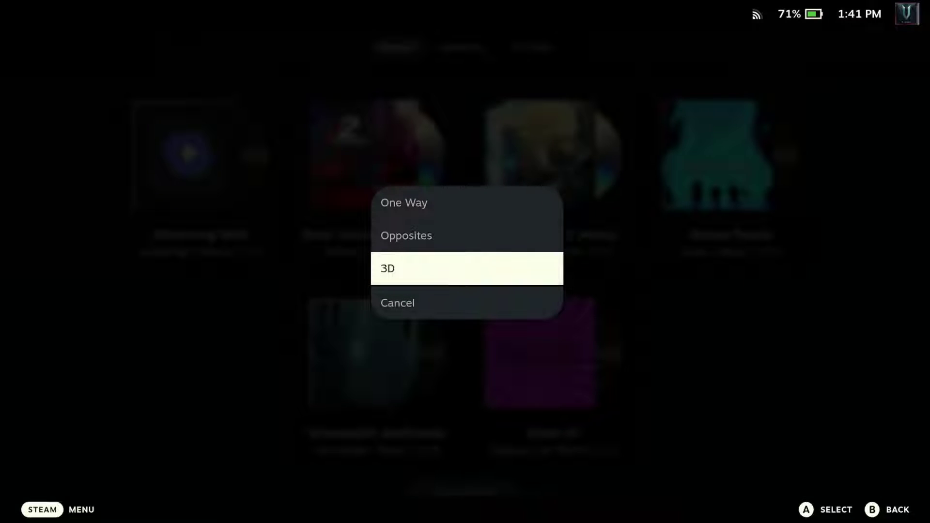
{"action": "key", "text": "Up"}
{"action": "key", "text": "Up"}
{"action": "key", "text": "Down"}
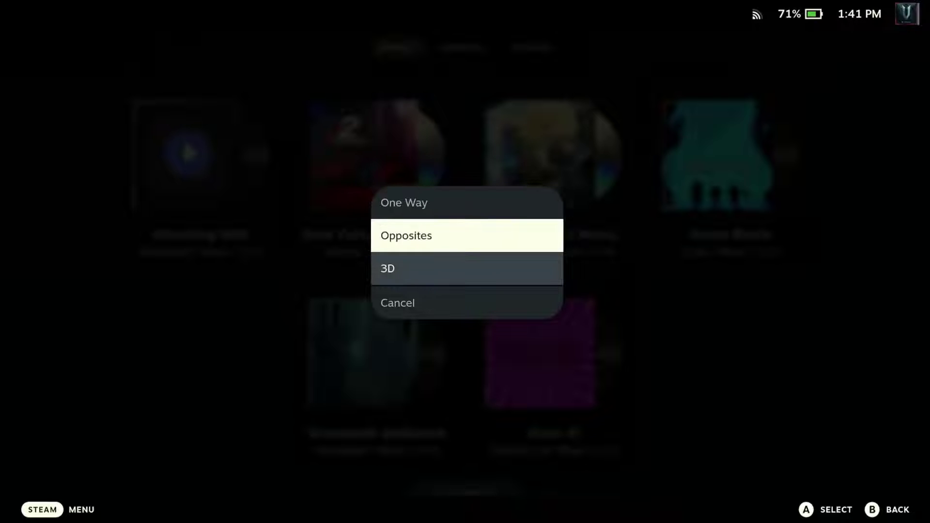
{"action": "key", "text": "Down"}
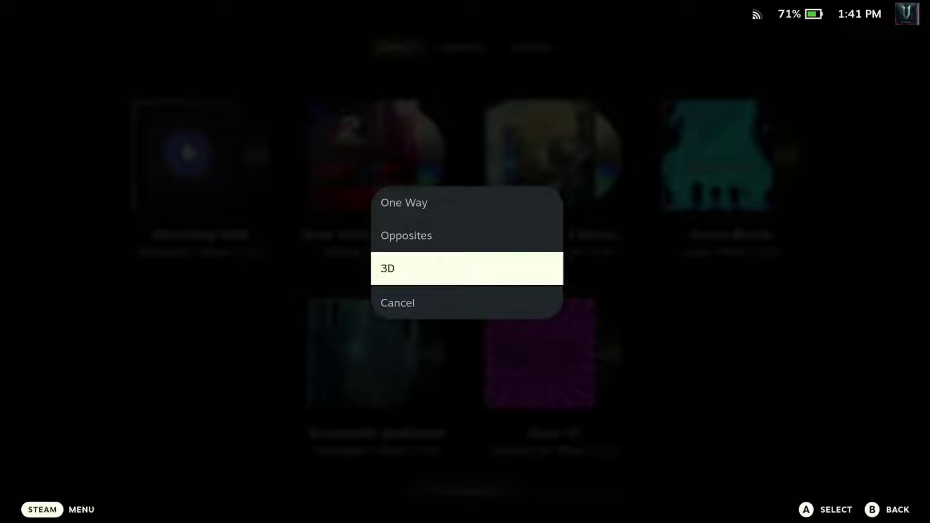
{"action": "key", "text": "Down"}
{"action": "key", "text": "Return"}
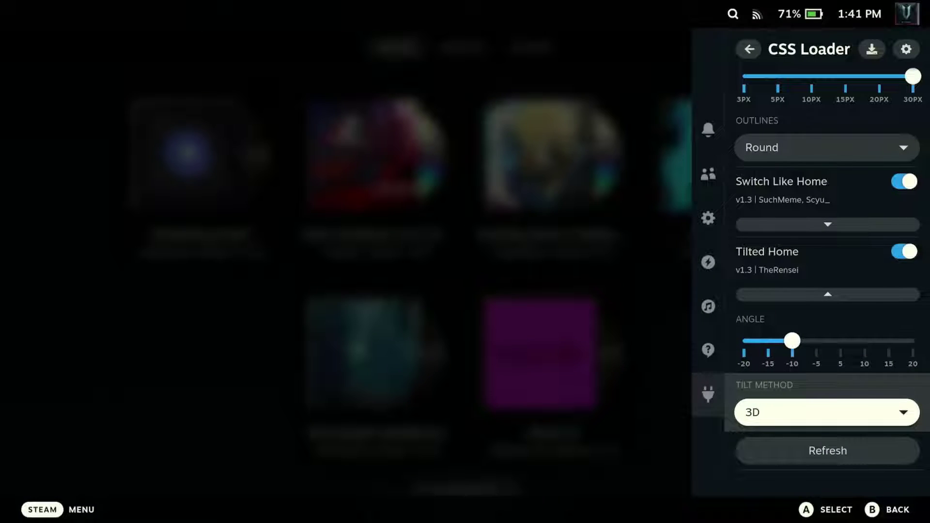
Enable the Gradient Deck UI theme in the CSS Loader theme list
{"action": "key", "text": "Up"}
{"action": "key", "text": "Up"}
{"action": "key", "text": "Up"}
{"action": "key", "text": "Up"}
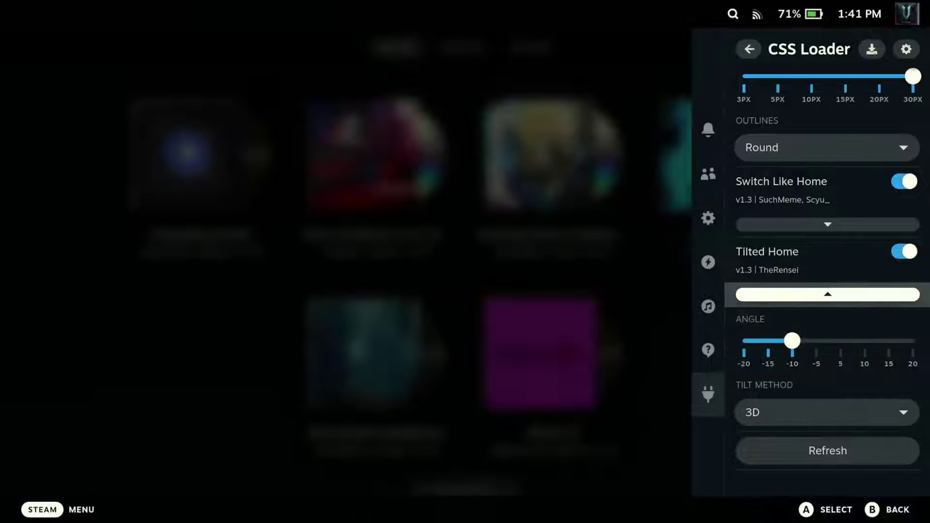
{"action": "key", "text": "Up"}
{"action": "key", "text": "Up"}
{"action": "key", "text": "Up"}
{"action": "key", "text": "Up"}
{"action": "key", "text": "Up"}
{"action": "key", "text": "Up"}
{"action": "key", "text": "Up"}
{"action": "key", "text": "Up"}
{"action": "key", "text": "Up"}
{"action": "key", "text": "Up"}
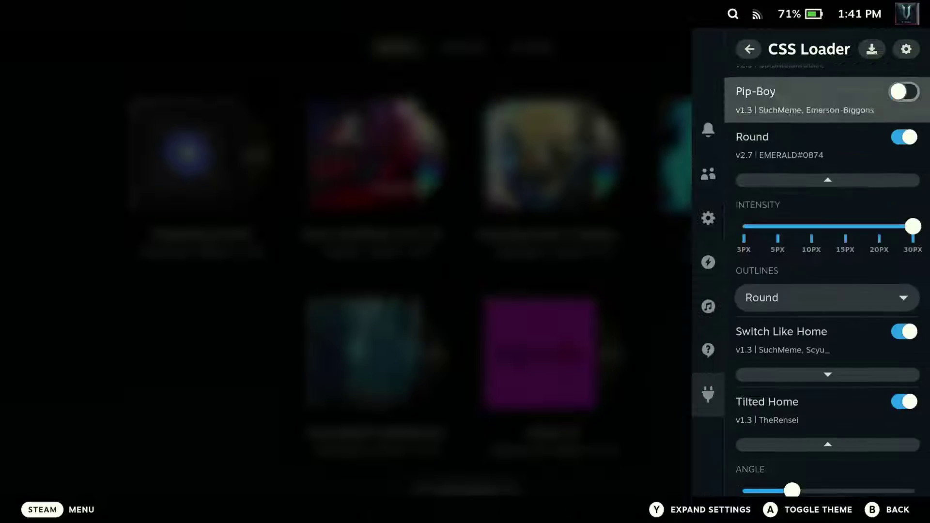
{"action": "key", "text": "Up"}
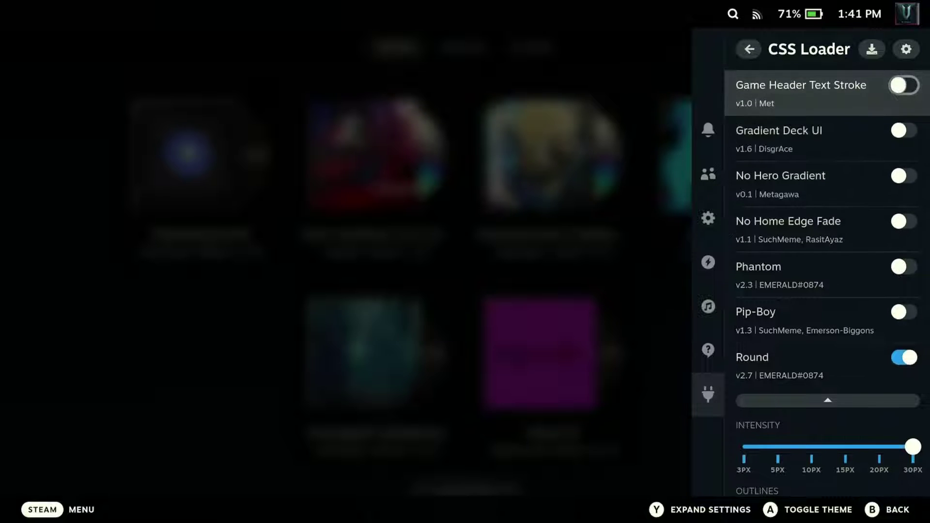
{"action": "key", "text": "Down"}
{"action": "key", "text": "Return"}
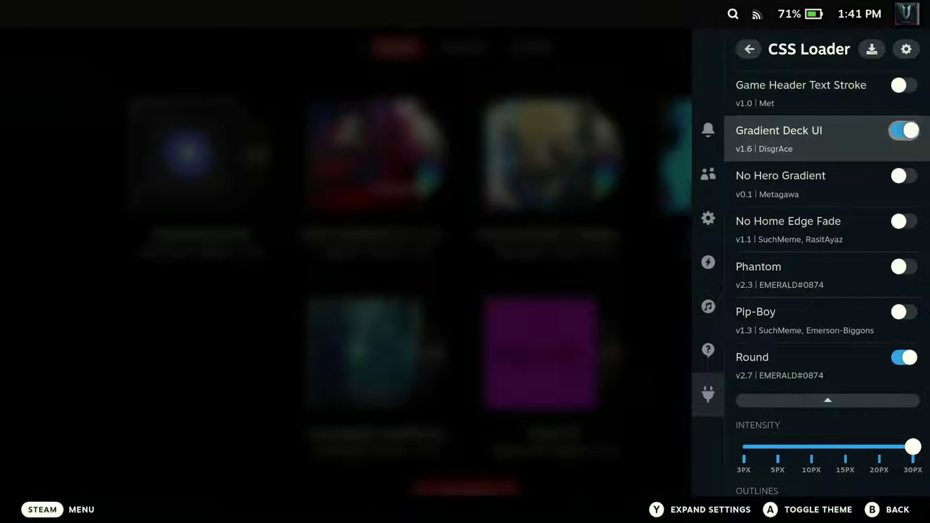
Expand the Gradient Deck UI theme's settings and review its background and coloured toggle options without changing them
{"action": "key", "text": "Down"}
{"action": "key", "text": "Down"}
{"action": "key", "text": "Down"}
{"action": "key", "text": "Down"}
{"action": "key", "text": "Down"}
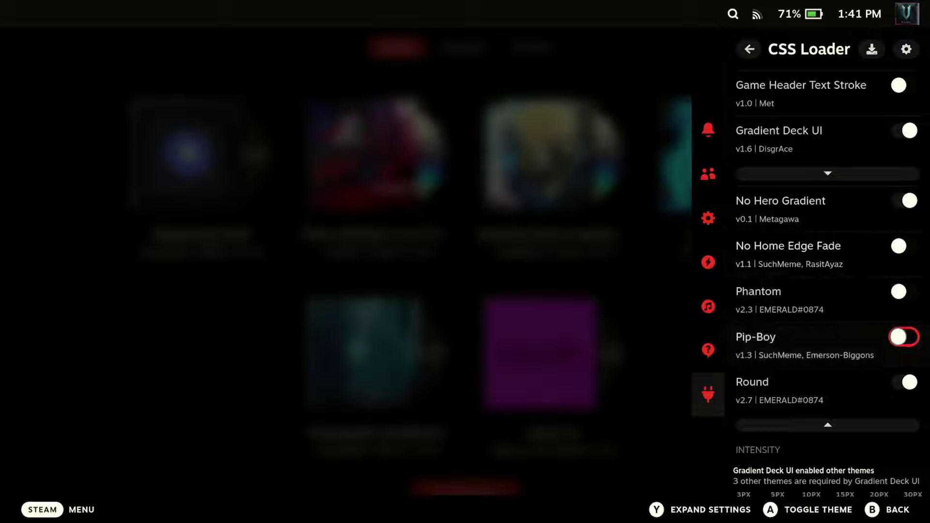
{"action": "key", "text": "Up"}
{"action": "key", "text": "Up"}
{"action": "key", "text": "Up"}
{"action": "key", "text": "Up"}
{"action": "key", "text": "Up"}
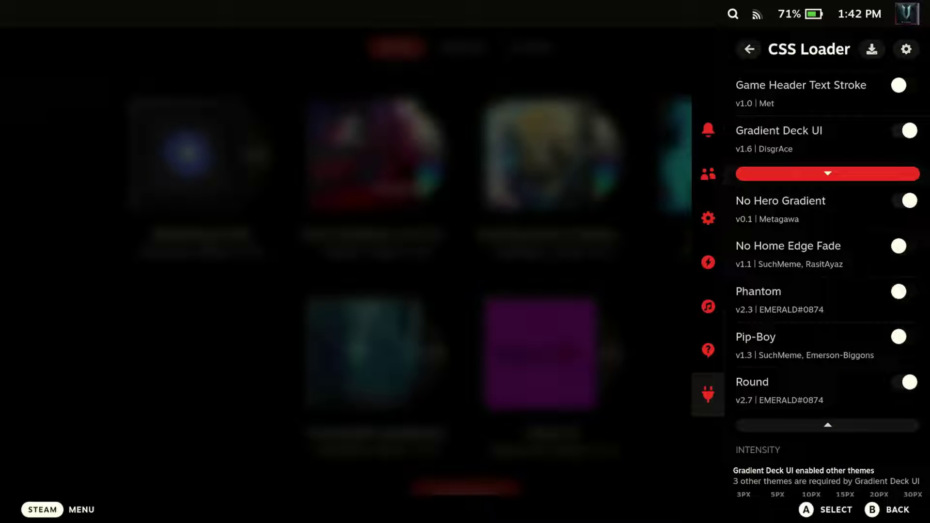
{"action": "key", "text": "Return"}
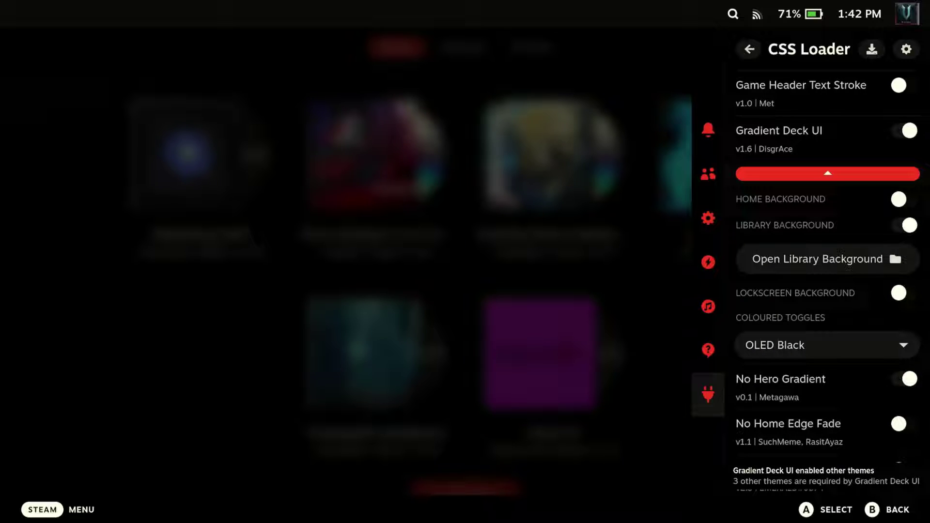
{"action": "key", "text": "Down"}
{"action": "key", "text": "Down"}
{"action": "key", "text": "Down"}
{"action": "key", "text": "Down"}
{"action": "key", "text": "Down"}
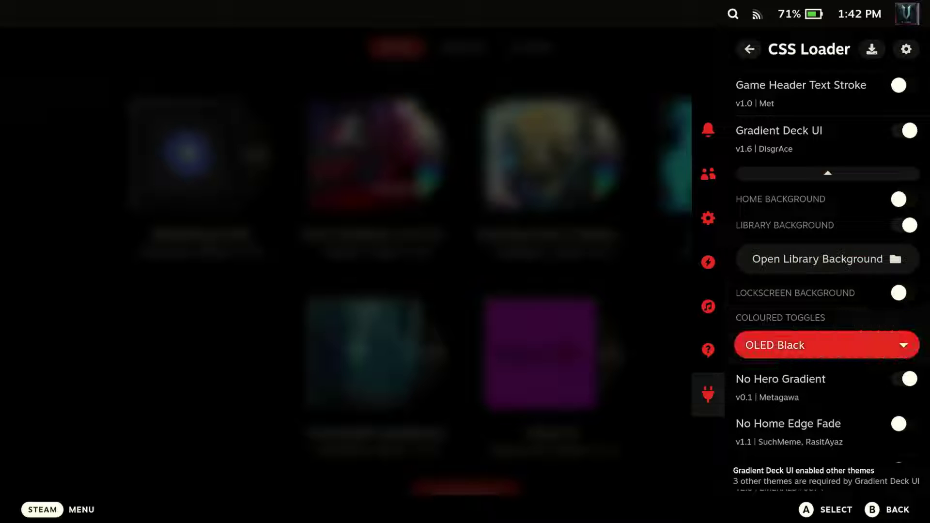
Close the plugin panel and go to the Steam Home screen
{"action": "key", "text": "Escape"}
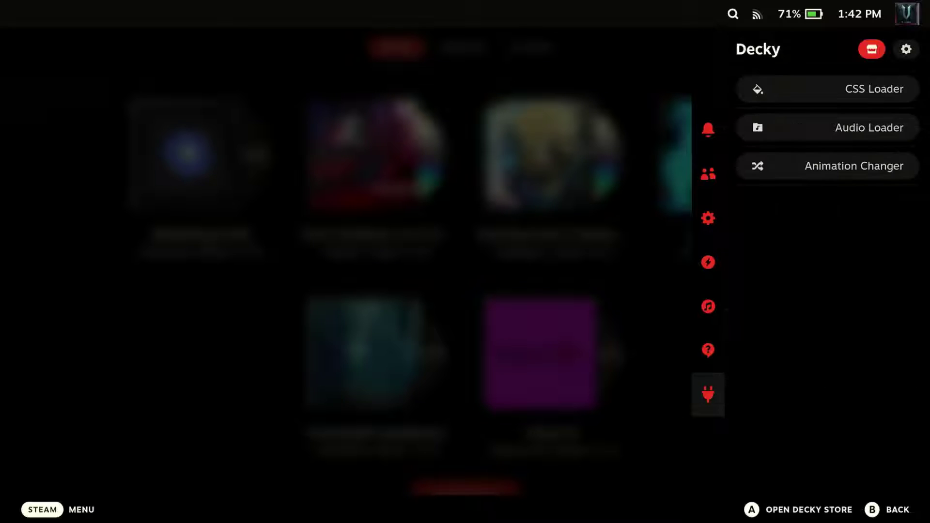
{"action": "key", "text": "Escape"}
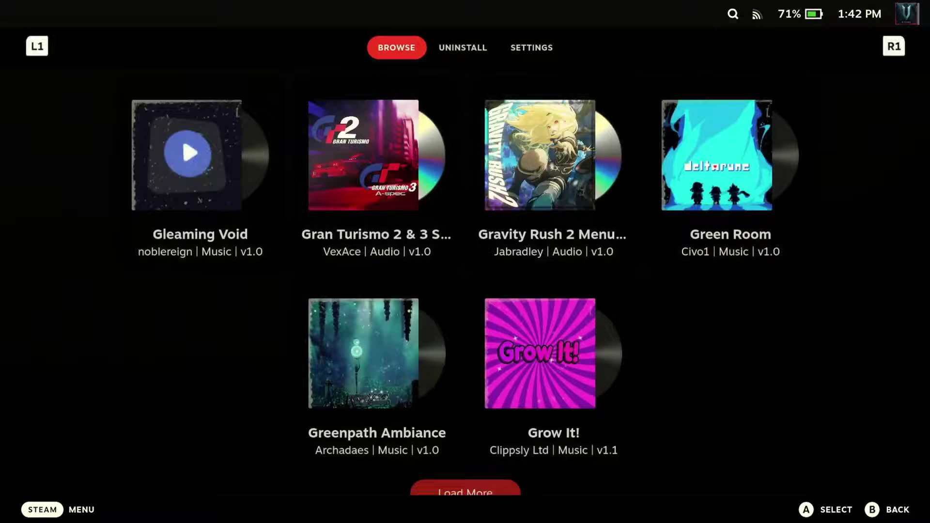
{"action": "key", "text": "super"}
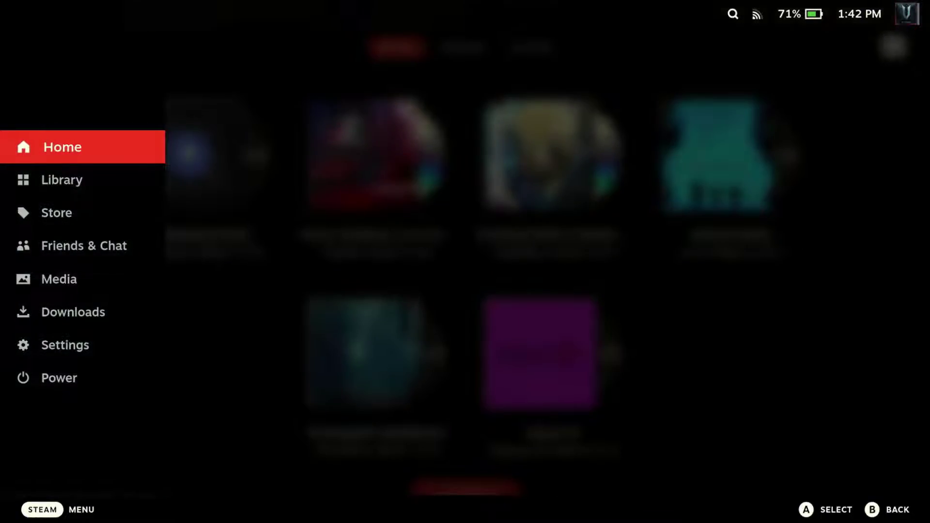
{"action": "key", "text": "Return"}
Browse the recent games on the Home screen to examine how the enabled themes look
{"action": "key", "text": "Right"}
{"action": "key", "text": "Right"}
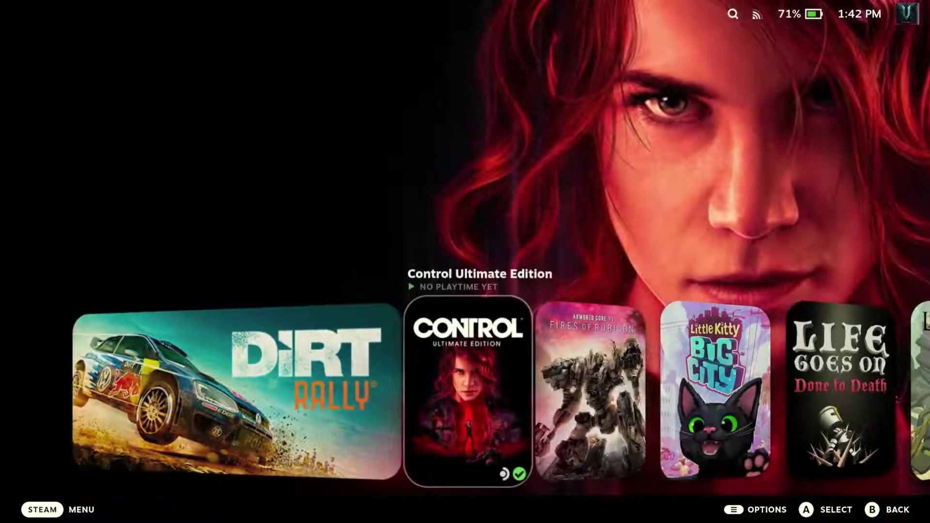
{"action": "key", "text": "Right"}
{"action": "key", "text": "Right"}
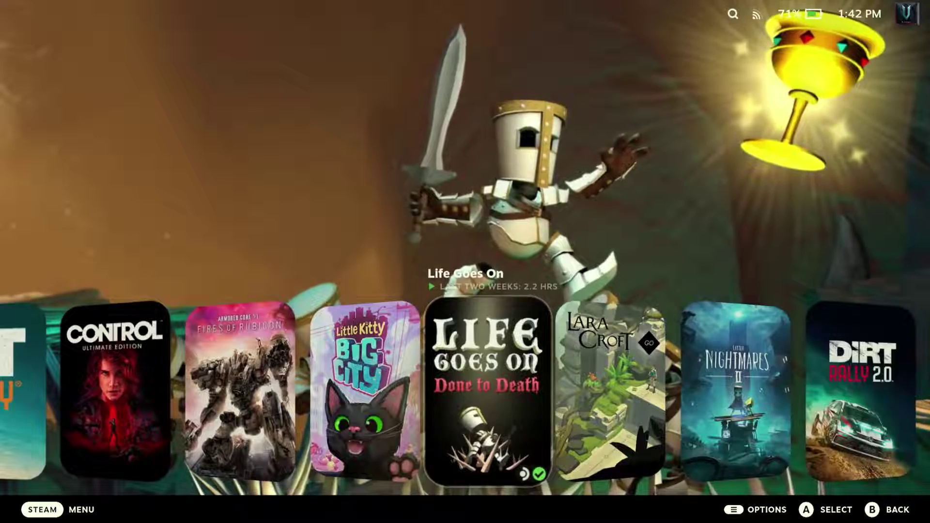
{"action": "key", "text": "Right"}
{"action": "key", "text": "Right"}
{"action": "key", "text": "Right"}
{"action": "key", "text": "Right"}
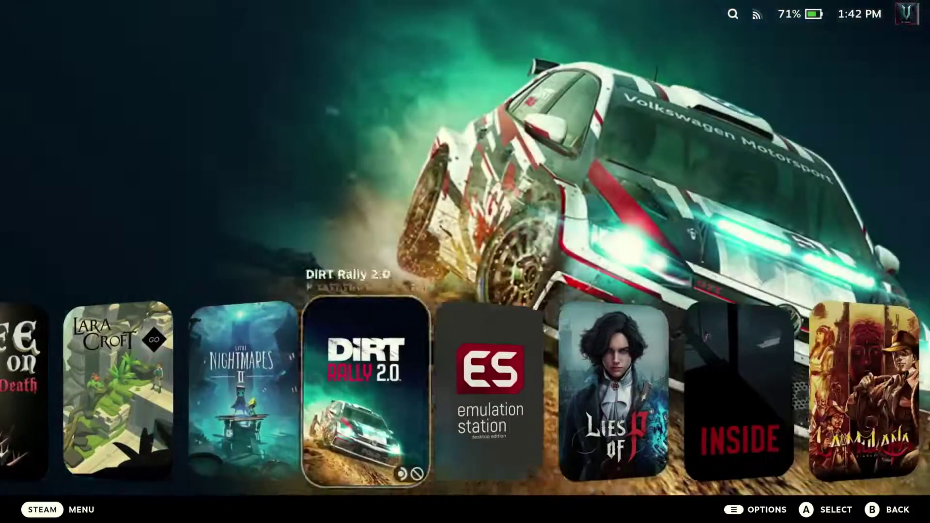
{"action": "key", "text": "Right"}
{"action": "key", "text": "Right"}
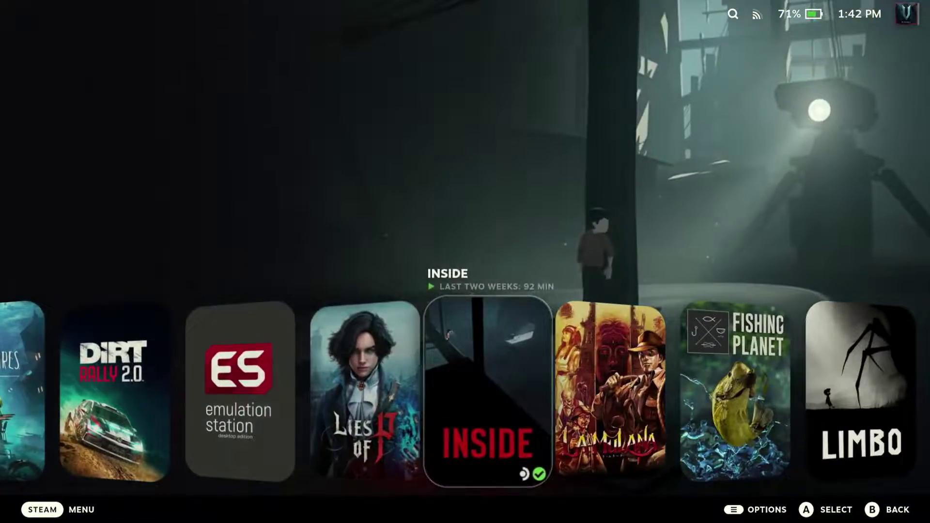
{"action": "key", "text": "Right"}
{"action": "key", "text": "Right"}
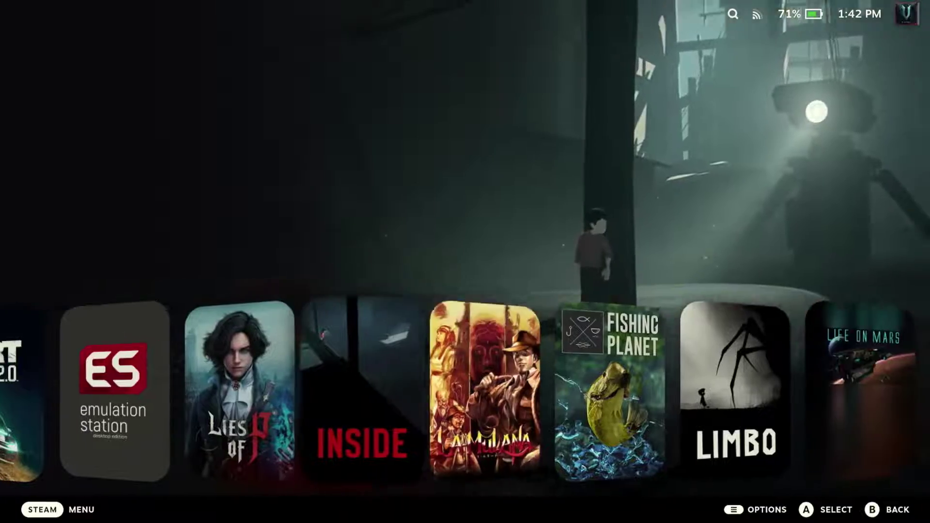
{"action": "key", "text": "Right"}
{"action": "key", "text": "Right"}
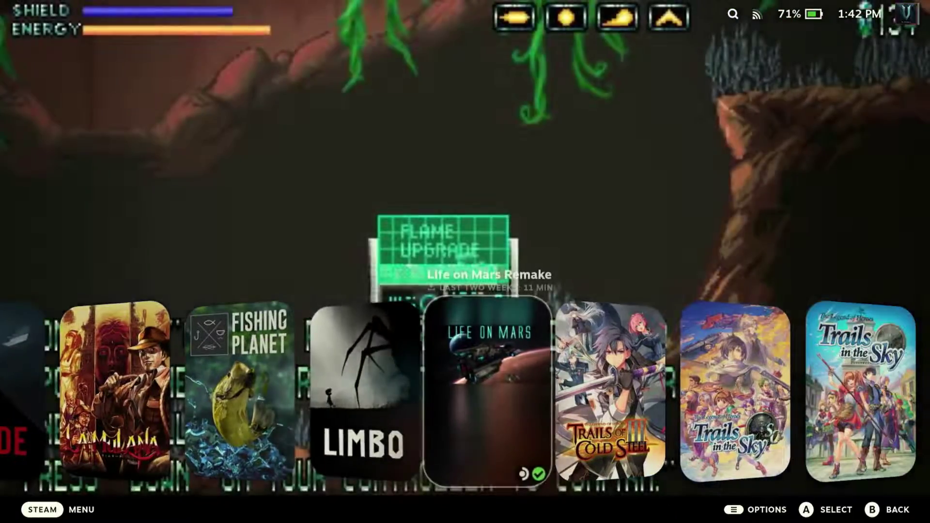
{"action": "key", "text": "Left"}
{"action": "key", "text": "Left"}
Reopen Decky's CSS Loader plugin and open its theme store
{"action": "key", "text": "ctrl+2"}
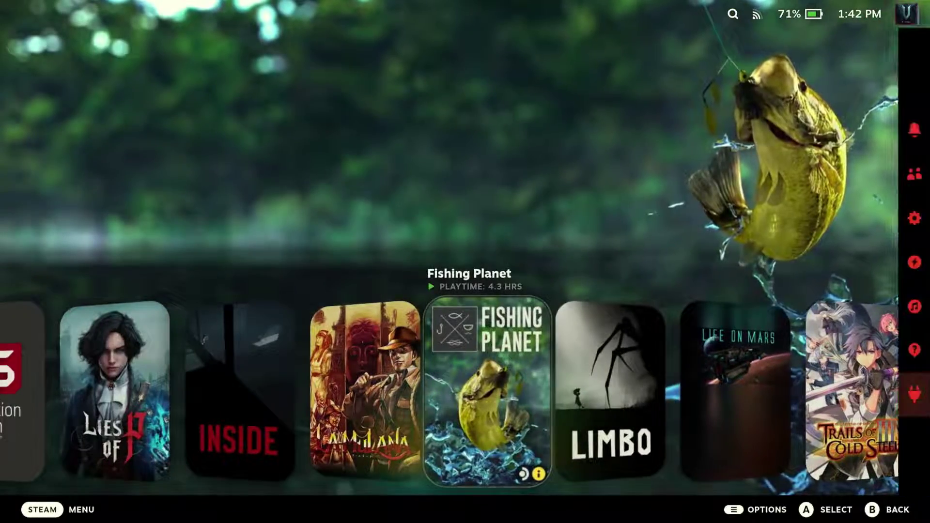
{"action": "key", "text": "Up"}
{"action": "key", "text": "Down"}
{"action": "key", "text": "Right"}
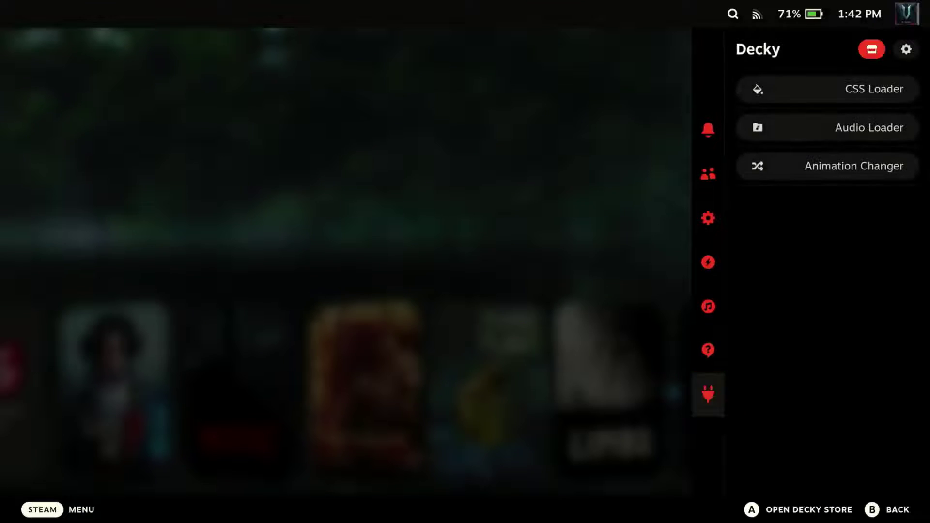
{"action": "key", "text": "Down"}
{"action": "key", "text": "Return"}
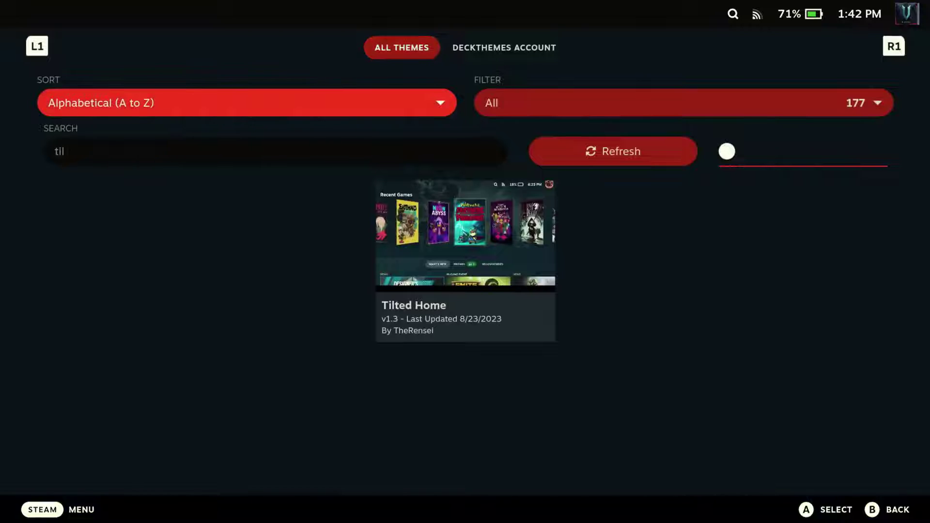
Clear the existing search text in the theme store
{"action": "key", "text": "Return"}
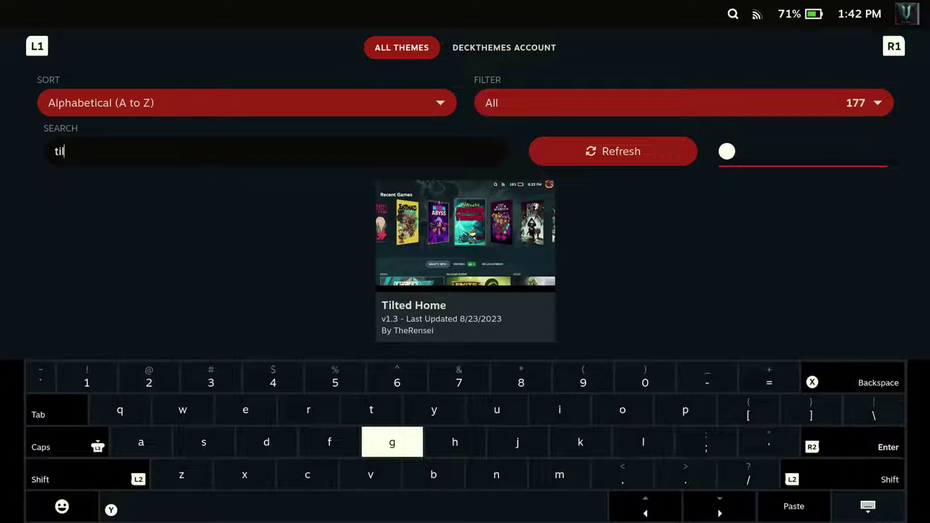
{"action": "key", "text": "BackSpace"}
{"action": "key", "text": "BackSpace"}
{"action": "key", "text": "BackSpace"}
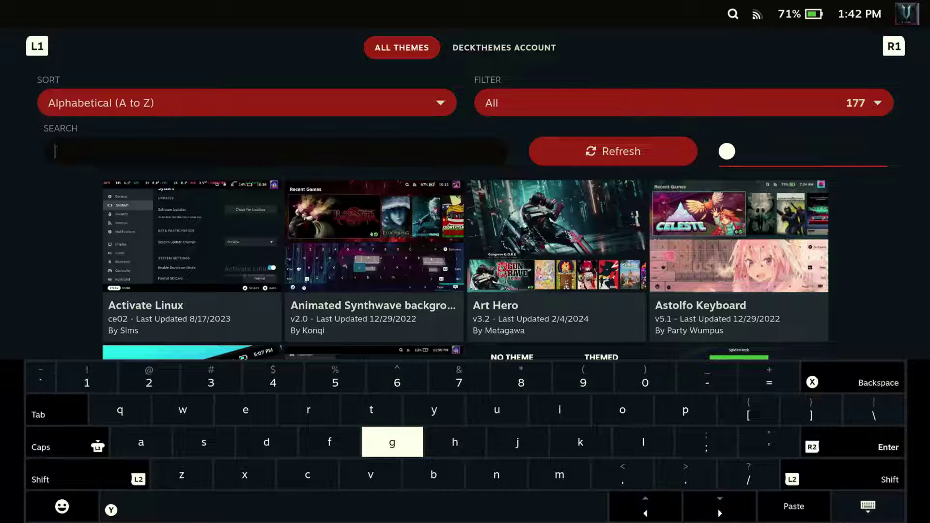
Search the theme store for "dar" and close the on-screen keyboard
{"action": "key", "text": "Left"}
{"action": "key", "text": "Left"}
{"action": "type", "text": "d"}
{"action": "key", "text": "Left"}
{"action": "key", "text": "Left"}
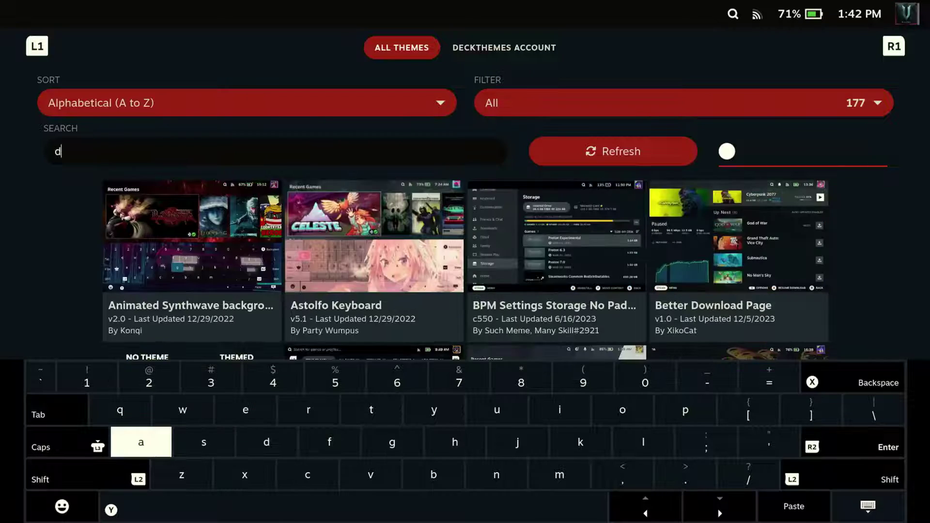
{"action": "type", "text": "a"}
{"action": "key", "text": "Right"}
{"action": "key", "text": "Right"}
{"action": "key", "text": "Right"}
{"action": "key", "text": "Up"}
{"action": "type", "text": "r"}
{"action": "key", "text": "Right"}
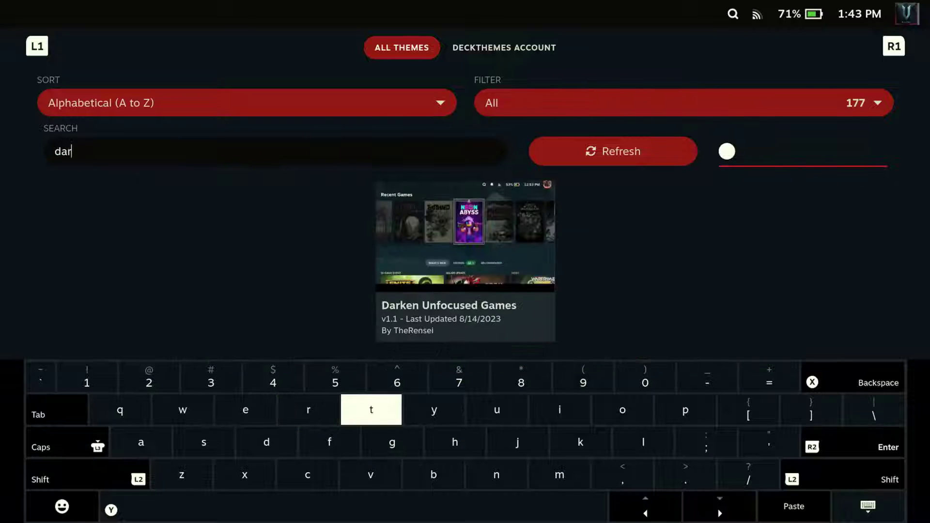
{"action": "key", "text": "Right"}
{"action": "key", "text": "Right"}
{"action": "key", "text": "Right"}
{"action": "key", "text": "Down"}
{"action": "key", "text": "Down"}
{"action": "key", "text": "Down"}
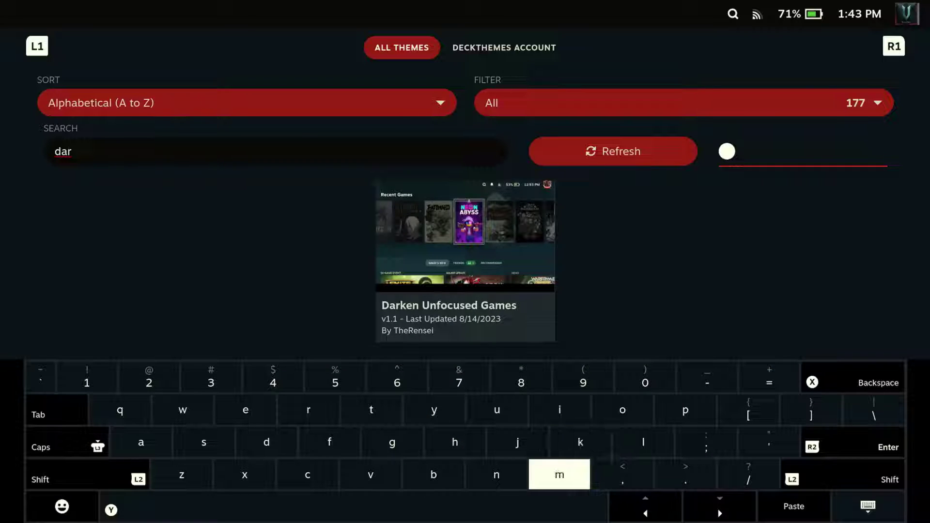
{"action": "key", "text": "Right"}
{"action": "key", "text": "Right"}
{"action": "key", "text": "Right"}
{"action": "key", "text": "Right"}
{"action": "key", "text": "Return"}
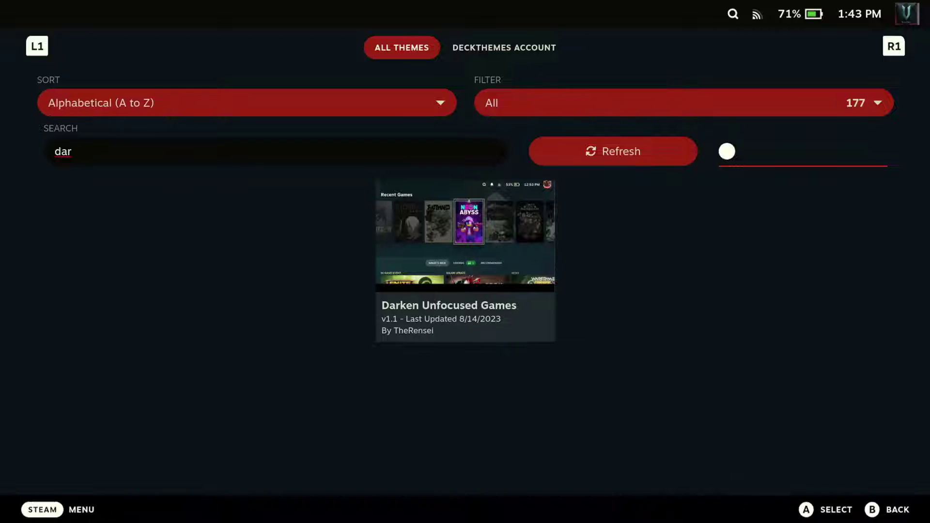
Highlight the Darken Unfocused Games theme to view its store details, and leave the theme store
{"action": "key", "text": "Up"}
{"action": "key", "text": "Right"}
{"action": "key", "text": "Down"}
{"action": "key", "text": "Down"}
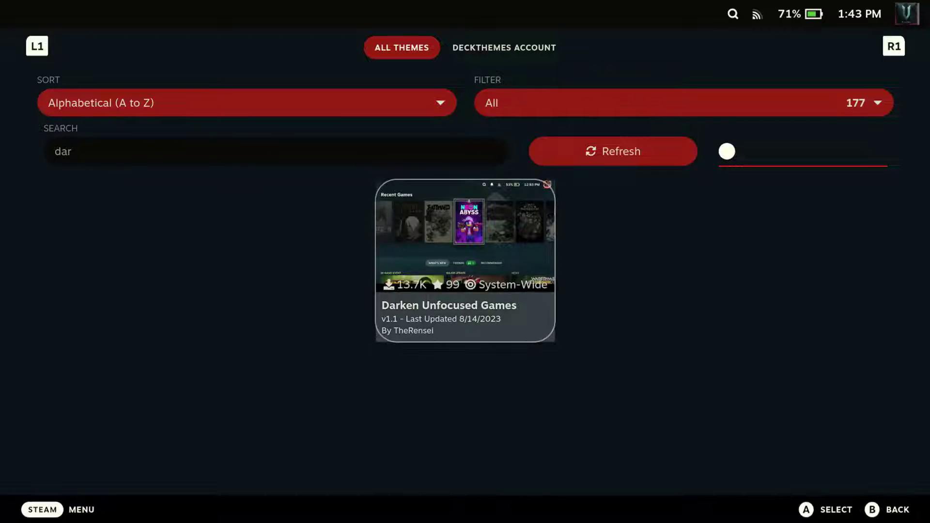
{"action": "key", "text": "Up"}
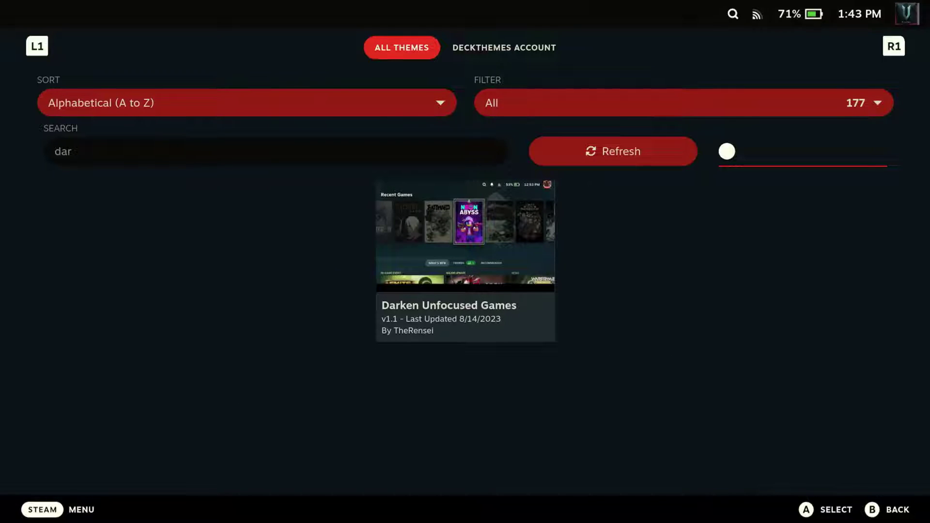
{"action": "key", "text": "Escape"}
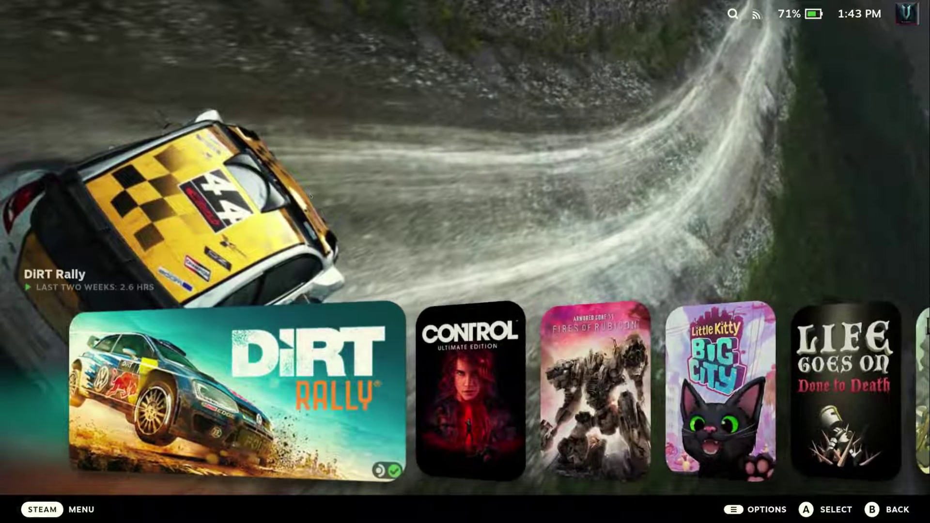
Enable the Darken Unfocused Games theme in the CSS Loader theme list
{"action": "key", "text": "ctrl+2"}
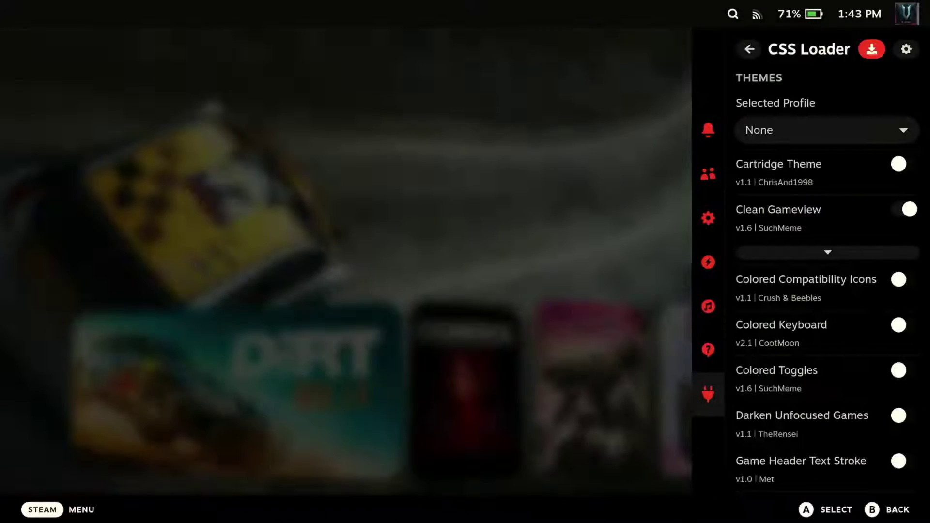
{"action": "key", "text": "Down"}
{"action": "key", "text": "Down"}
{"action": "key", "text": "Down"}
{"action": "key", "text": "Down"}
{"action": "key", "text": "Down"}
{"action": "key", "text": "Down"}
{"action": "key", "text": "Down"}
{"action": "key", "text": "Down"}
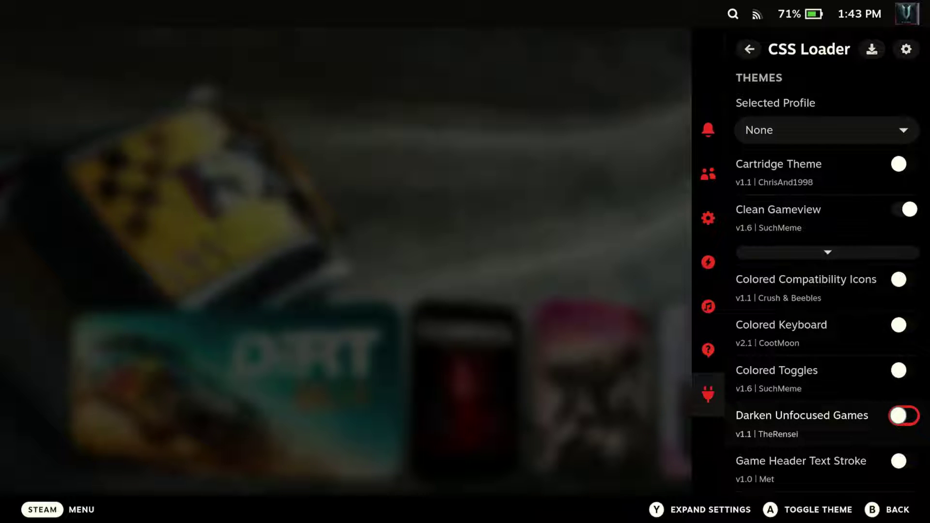
{"action": "key", "text": "Return"}
Expand the Darken Unfocused Games theme's settings and review its brightness, saturation and apply options
{"action": "key", "text": "Down"}
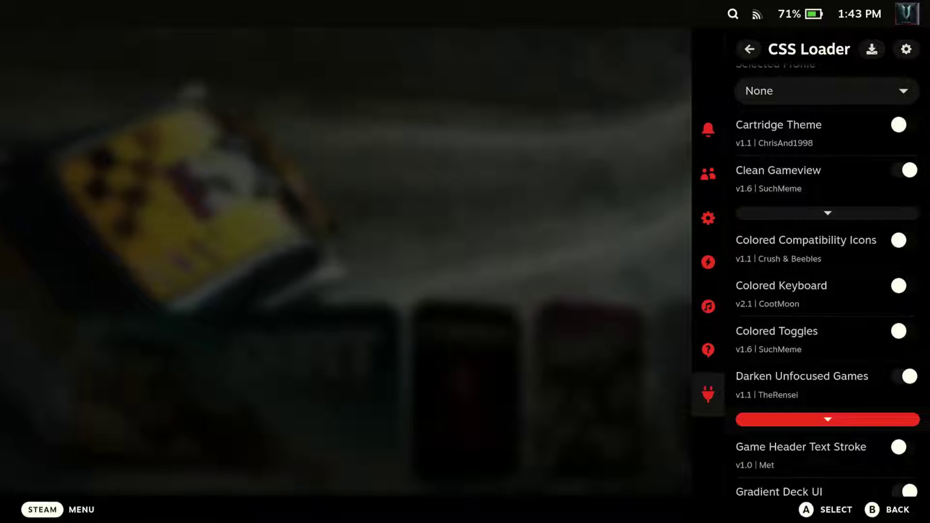
{"action": "key", "text": "Return"}
{"action": "key", "text": "Down"}
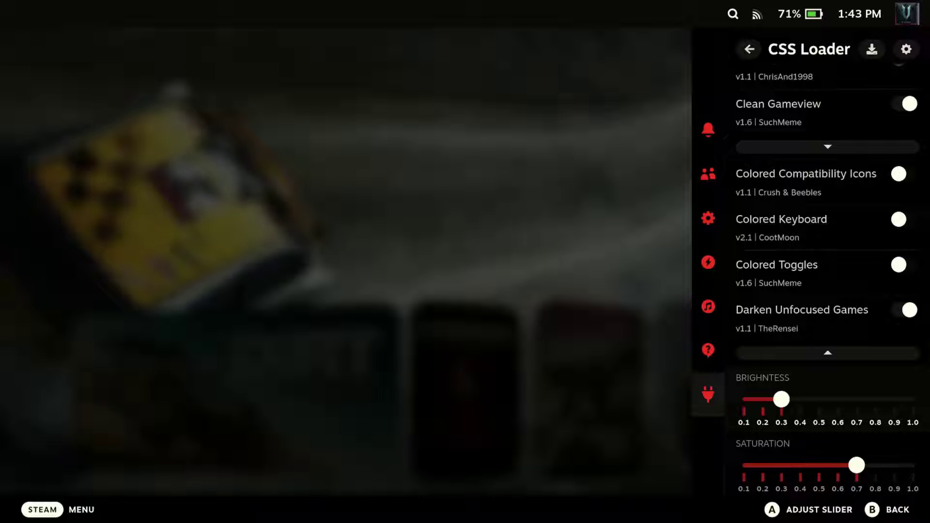
{"action": "key", "text": "Down"}
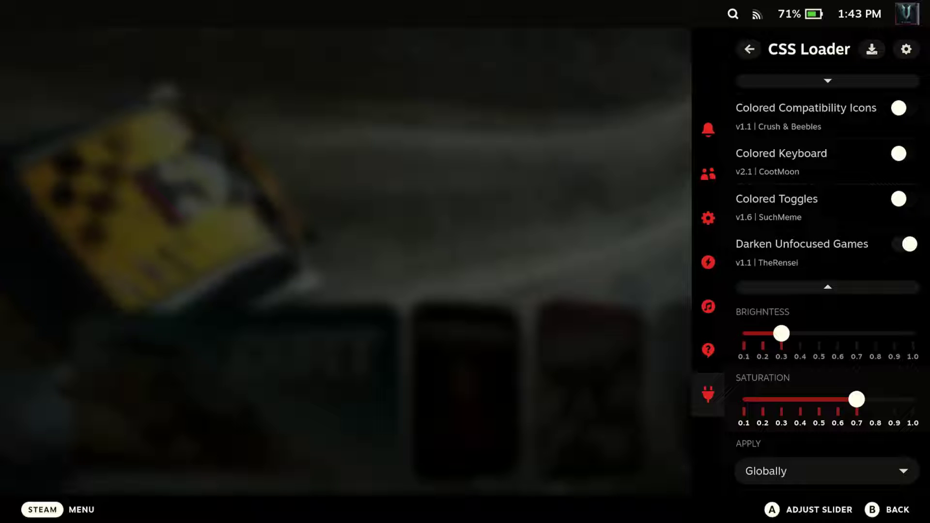
{"action": "key", "text": "Down"}
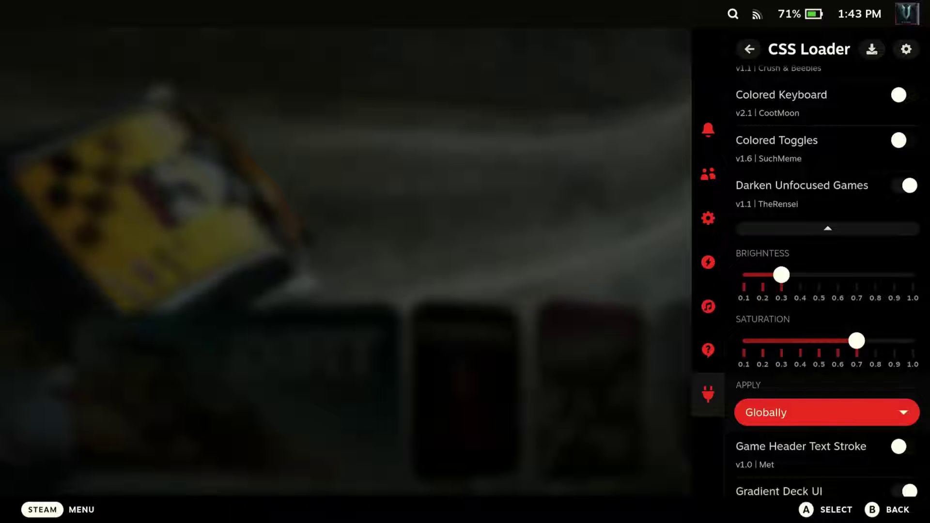
Review the Apply choices of the Darken Unfocused Games theme without changing the Globally setting, and return to the home screen
{"action": "key", "text": "Return"}
{"action": "key", "text": "Down"}
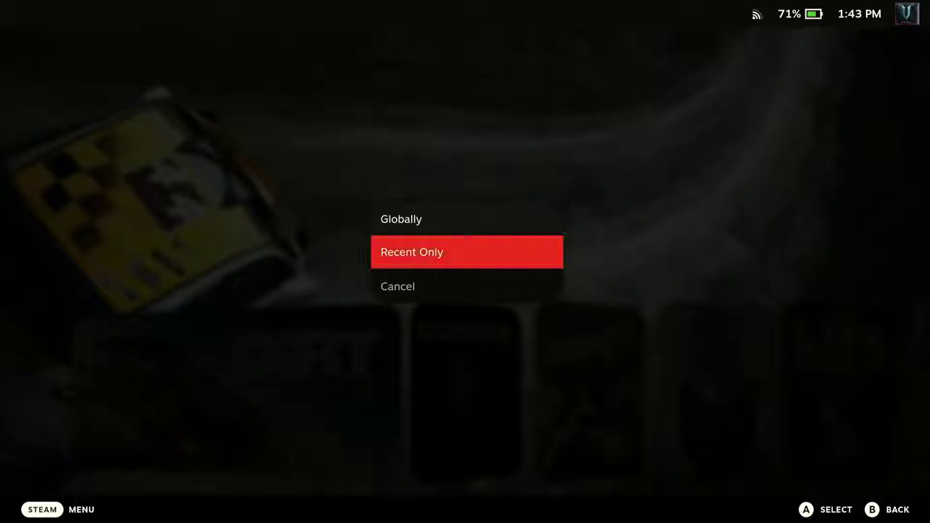
{"action": "key", "text": "Down"}
{"action": "key", "text": "Up"}
{"action": "key", "text": "Down"}
{"action": "key", "text": "Return"}
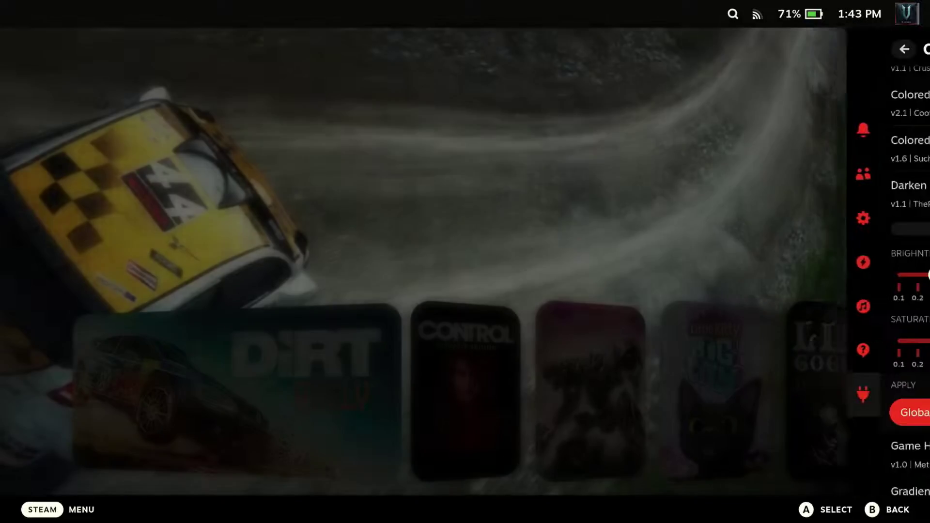
{"action": "key", "text": "Escape"}
{"action": "key", "text": "Left"}
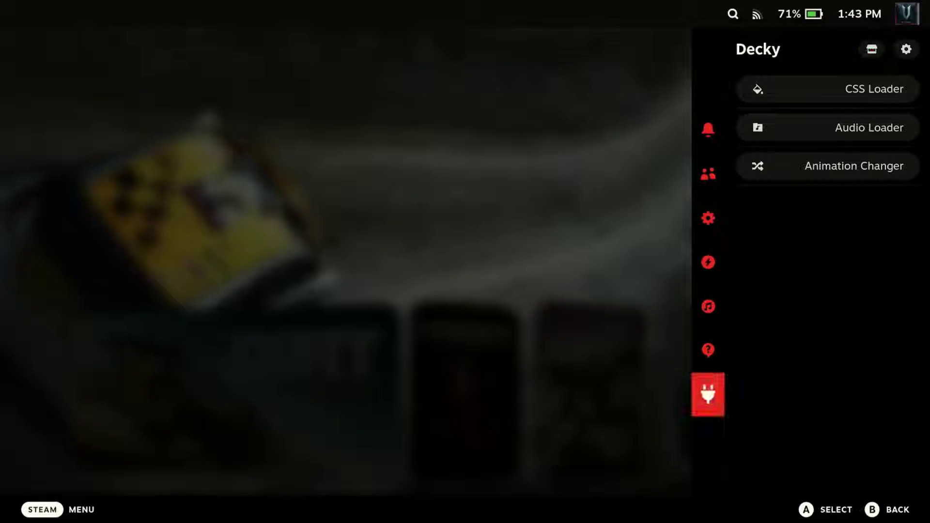
{"action": "key", "text": "Escape"}
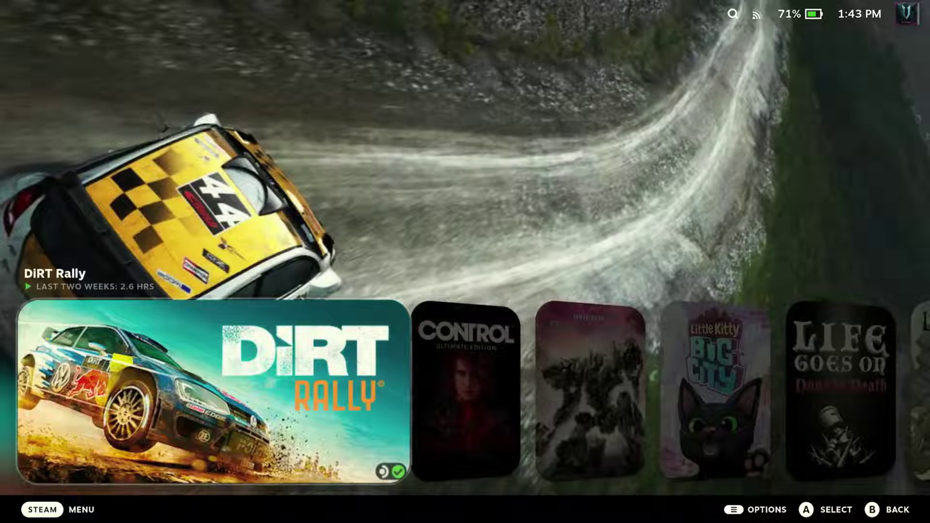
Browse back and forth through the recent games from DiRT Rally to Lara Croft GO to examine the unfocused covers
{"action": "key", "text": "Right"}
{"action": "key", "text": "Right"}
{"action": "key", "text": "Right"}
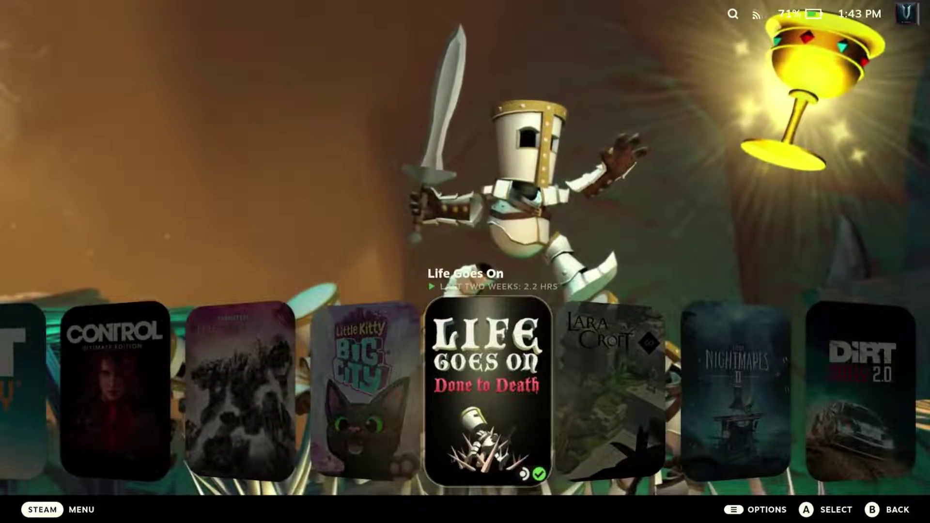
{"action": "key", "text": "Left"}
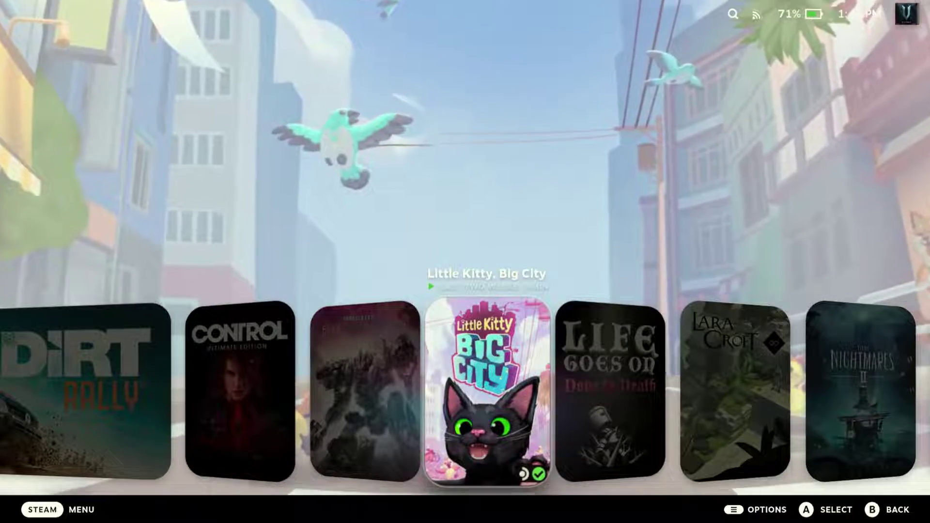
{"action": "key", "text": "Left"}
{"action": "key", "text": "Right"}
{"action": "key", "text": "Right"}
{"action": "key", "text": "Right"}
{"action": "key", "text": "Right"}
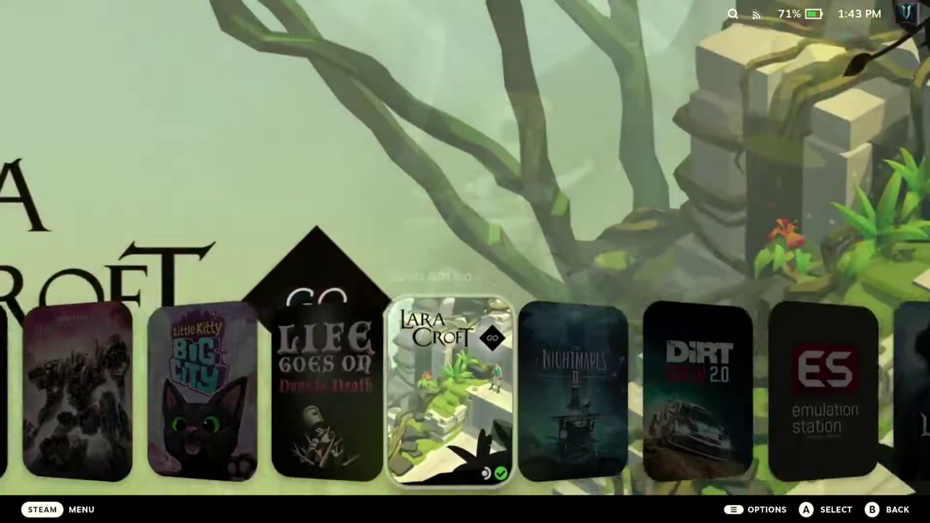
Open the library's All Games grid and highlight Batman: Arkham Knight in the second row
{"action": "key", "text": "ctrl+1"}
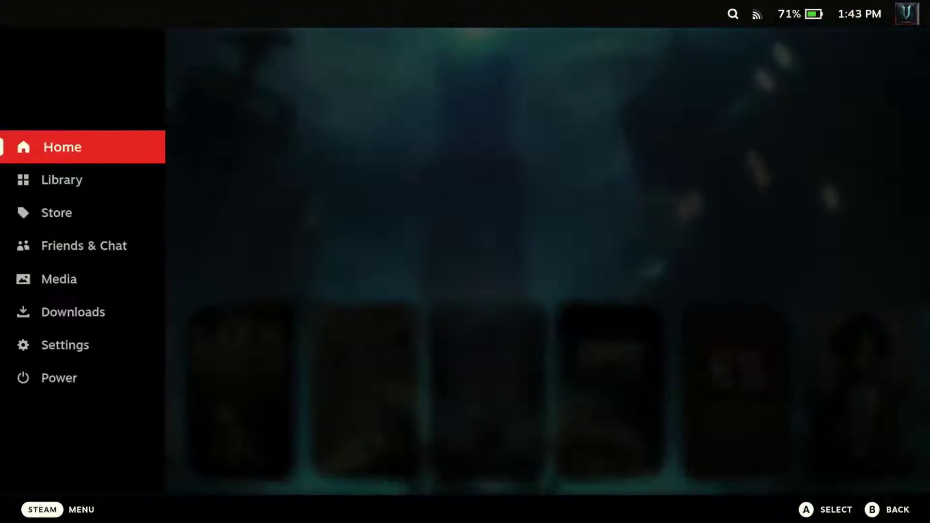
{"action": "key", "text": "Down"}
{"action": "key", "text": "Return"}
{"action": "key", "text": "Right"}
{"action": "key", "text": "Right"}
{"action": "key", "text": "Right"}
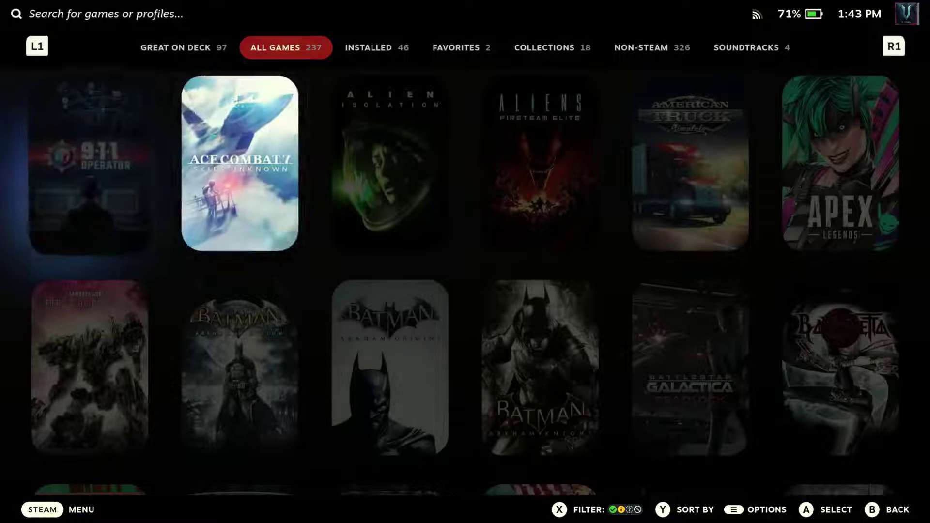
{"action": "key", "text": "Down"}
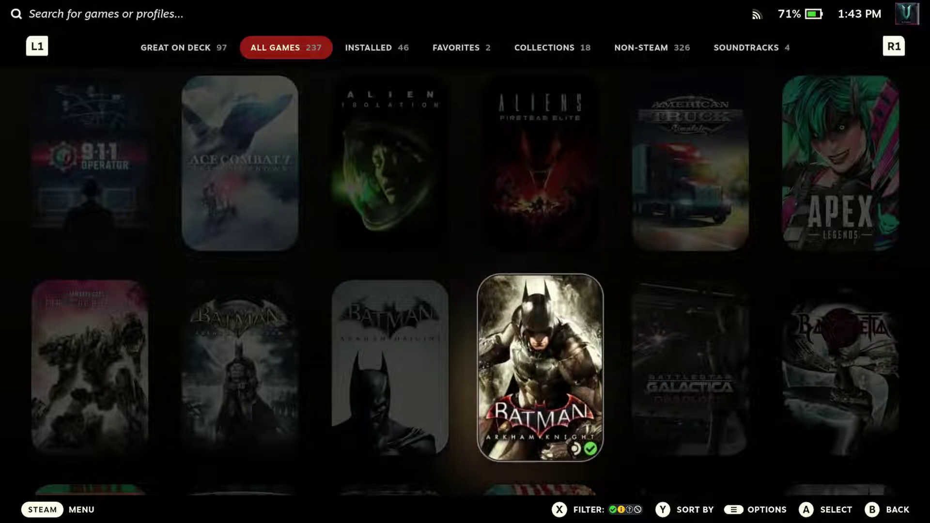
Move the highlight around the Batman and BioShock rows of the library to compare focused and unfocused covers
{"action": "key", "text": "Left"}
{"action": "key", "text": "Left"}
{"action": "key", "text": "Right"}
{"action": "key", "text": "Right"}
{"action": "key", "text": "Right"}
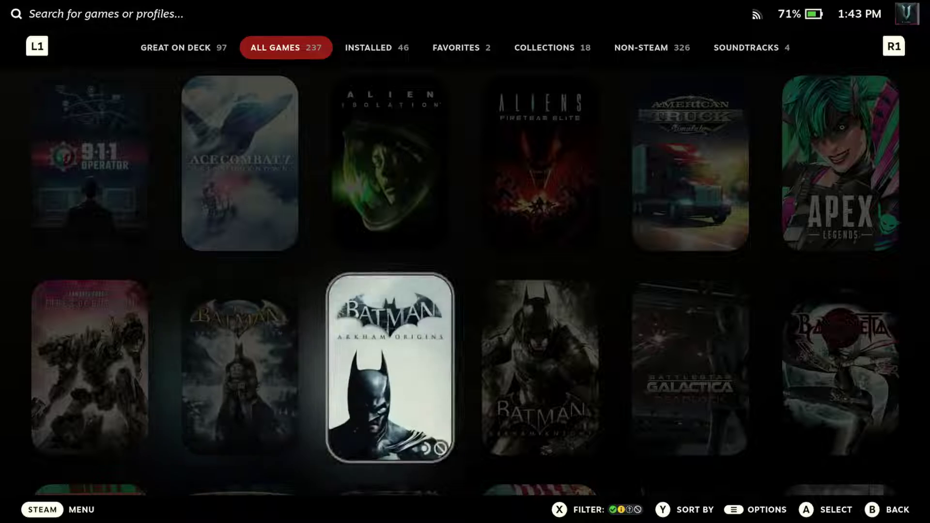
{"action": "key", "text": "Right"}
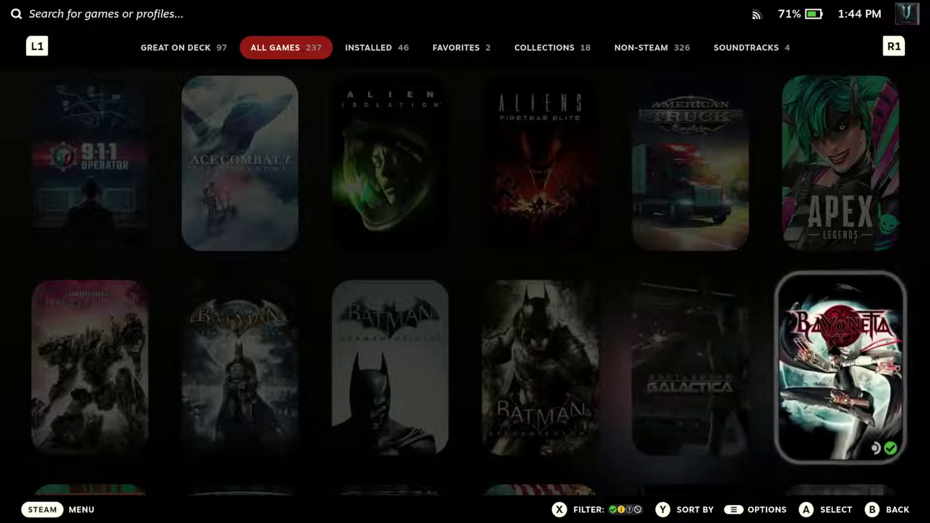
{"action": "key", "text": "Down"}
{"action": "key", "text": "Left"}
{"action": "key", "text": "Left"}
{"action": "key", "text": "Left"}
{"action": "key", "text": "Left"}
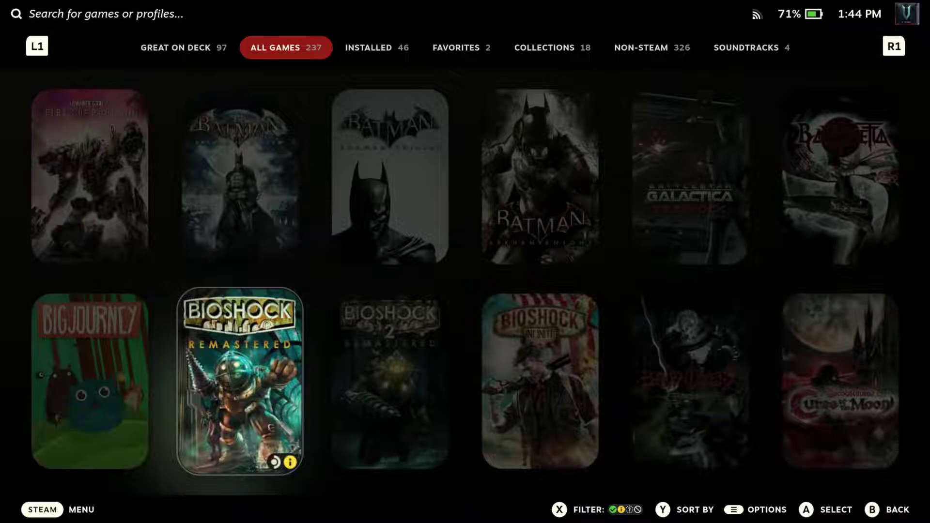
{"action": "key", "text": "Up"}
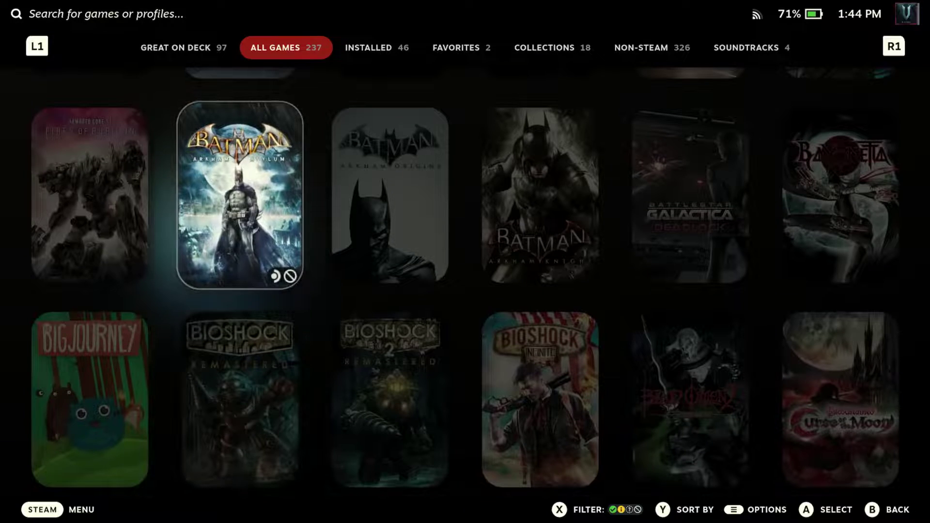
{"action": "key", "text": "Right"}
{"action": "key", "text": "Right"}
{"action": "key", "text": "Right"}
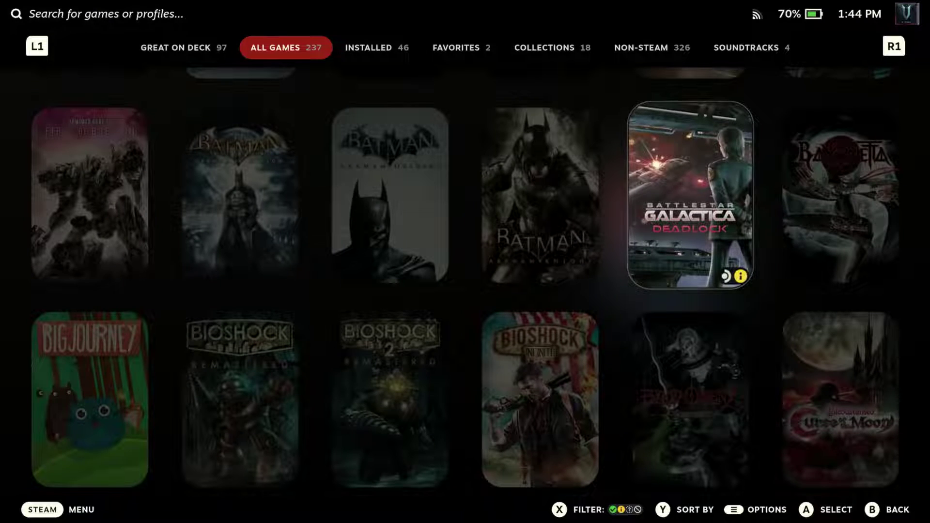
Return to the home screen and browse the recent games past La-Mulana to examine the card appearance
{"action": "key", "text": "super"}
{"action": "key", "text": "Return"}
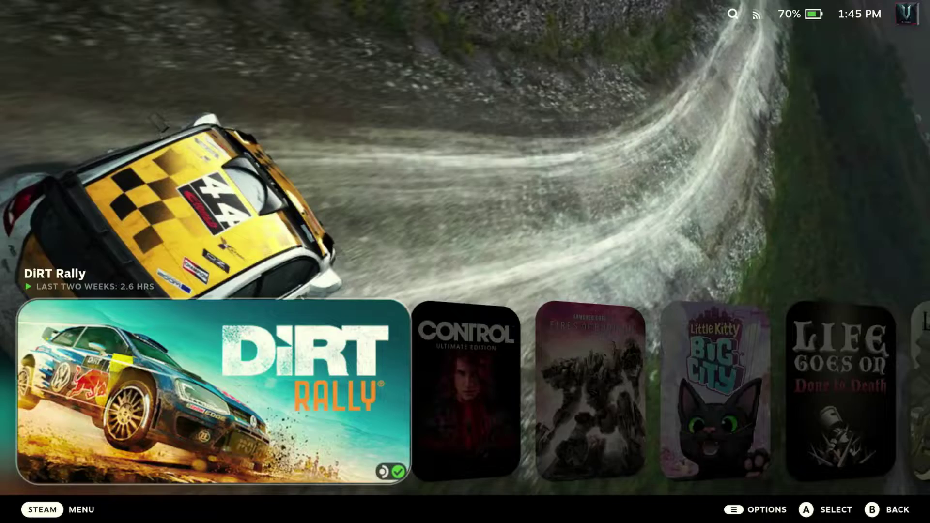
{"action": "scroll", "coordinate": [465, 261], "scroll_direction": "down", "scroll_amount": 5}
{"action": "scroll", "coordinate": [465, 262], "scroll_direction": "up", "scroll_amount": 5}
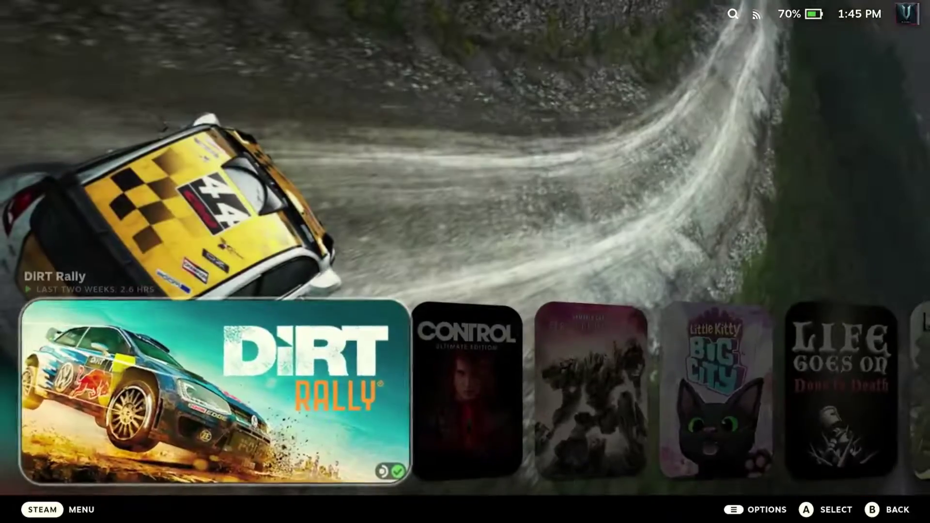
{"action": "key", "text": "Right"}
{"action": "key", "text": "Right"}
{"action": "key", "text": "Right"}
{"action": "key", "text": "Right"}
{"action": "key", "text": "Right"}
{"action": "key", "text": "Right"}
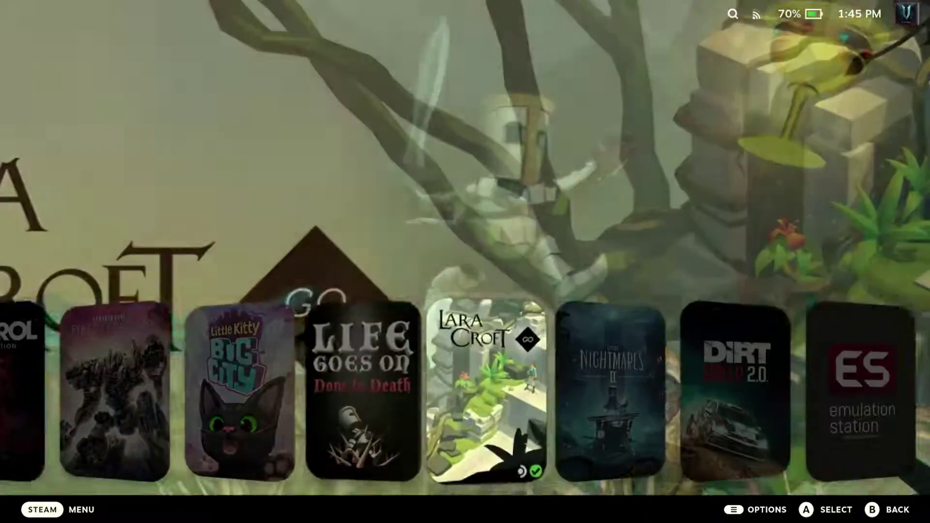
{"action": "key", "text": "Right"}
{"action": "key", "text": "Right"}
{"action": "key", "text": "Right"}
{"action": "key", "text": "Right"}
{"action": "key", "text": "Right"}
{"action": "key", "text": "Right"}
{"action": "key", "text": "Right"}
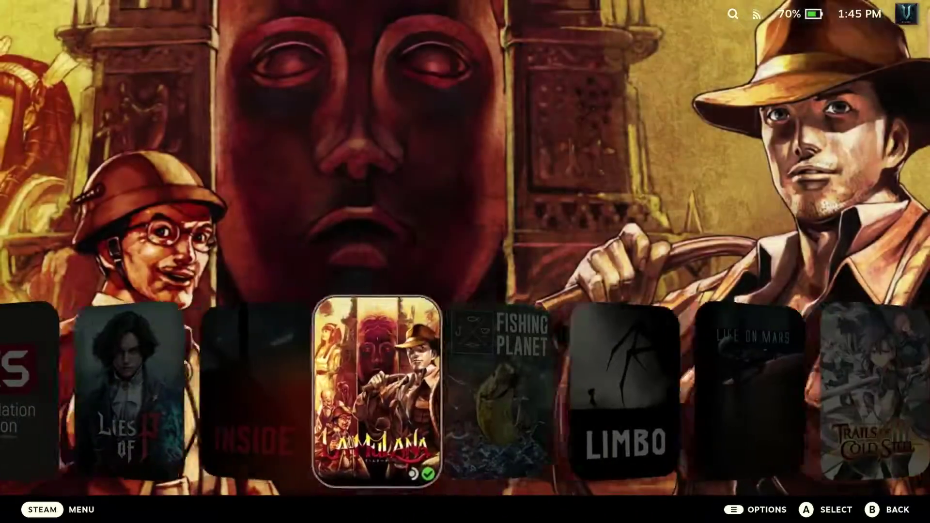
{"action": "key", "text": "Right"}
Look through the home screen's What's New, recently updated and Special Offers sections
{"action": "key", "text": "Down"}
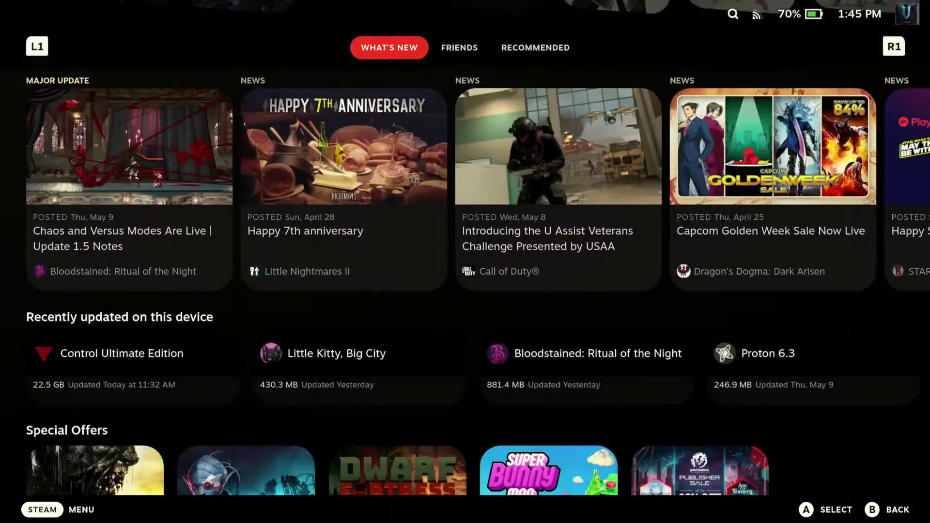
{"action": "key", "text": "Down"}
{"action": "key", "text": "Down"}
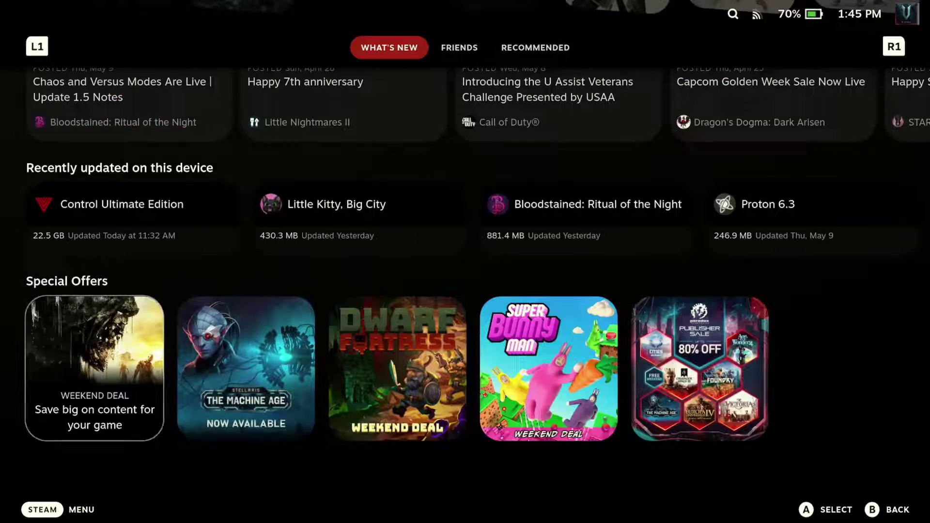
Reopen the library's All Games grid from the home screen and highlight Batman: Arkham Knight
{"action": "key", "text": "super"}
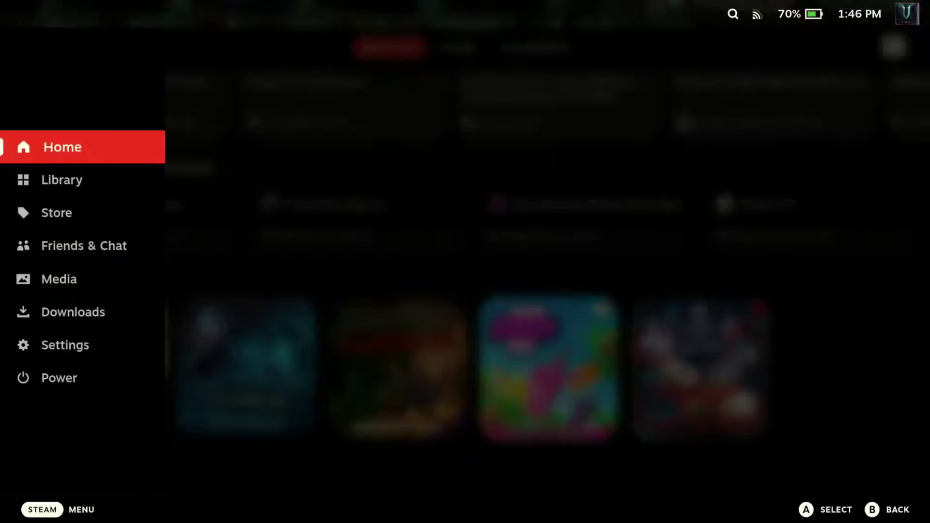
{"action": "key", "text": "Down"}
{"action": "key", "text": "Return"}
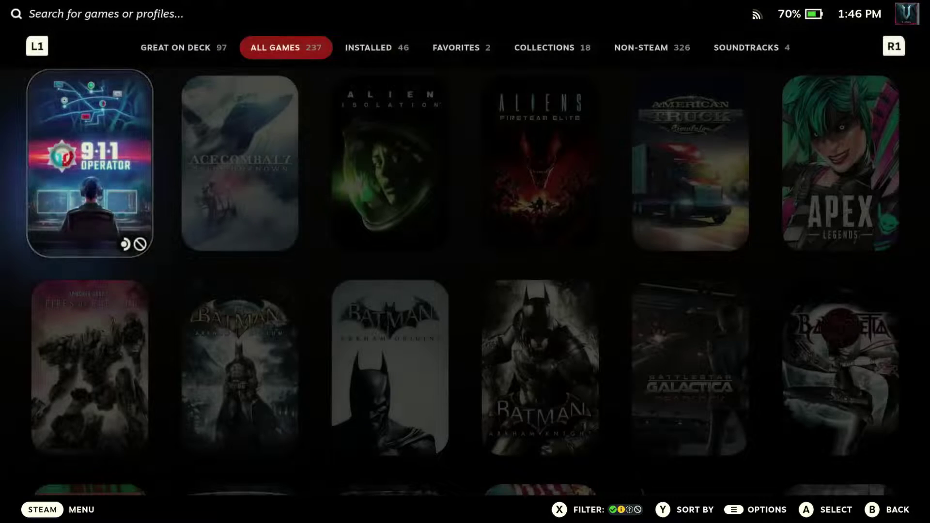
{"action": "key", "text": "Right"}
{"action": "key", "text": "Right"}
{"action": "key", "text": "Right"}
{"action": "key", "text": "Down"}
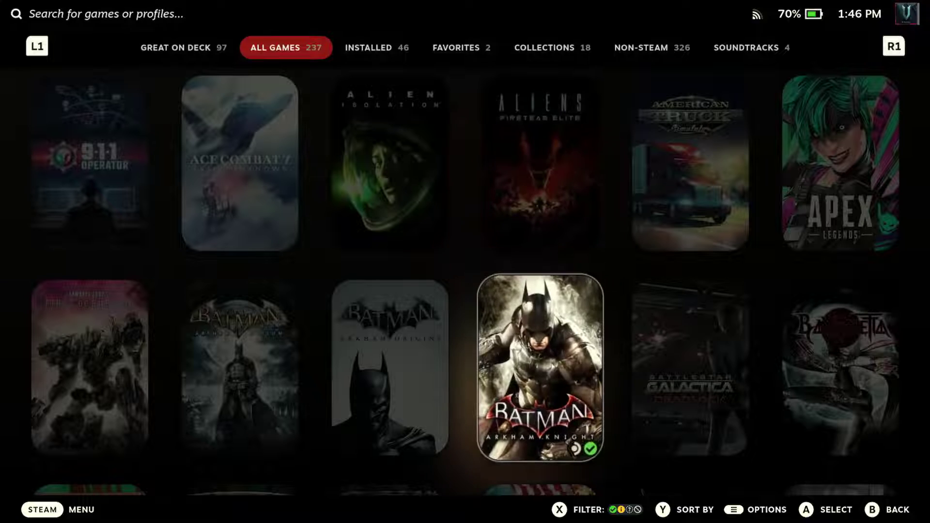
Browse down the library grid through Borderlands 2 and Dark Souls III to Dead Cells
{"action": "key", "text": "Left"}
{"action": "key", "text": "Left"}
{"action": "key", "text": "Down"}
{"action": "key", "text": "Down"}
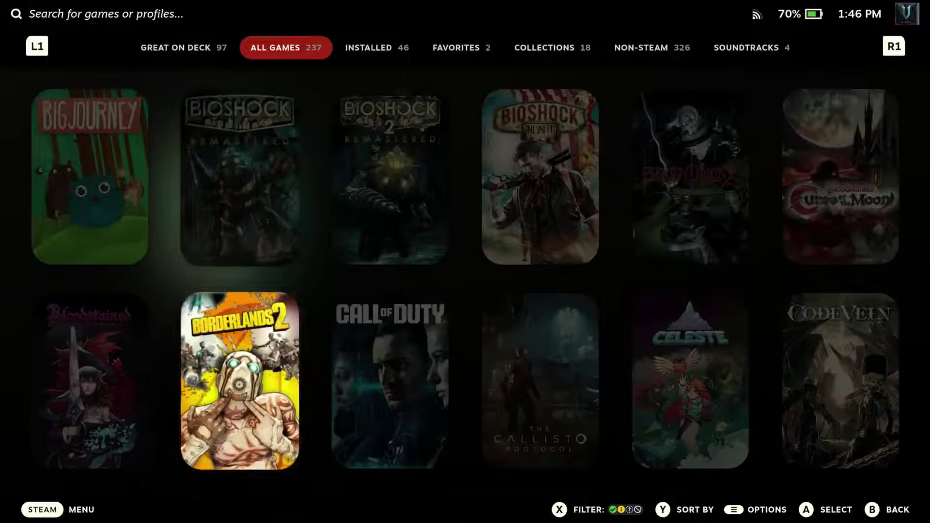
{"action": "key", "text": "Right"}
{"action": "key", "text": "Right"}
{"action": "key", "text": "Down"}
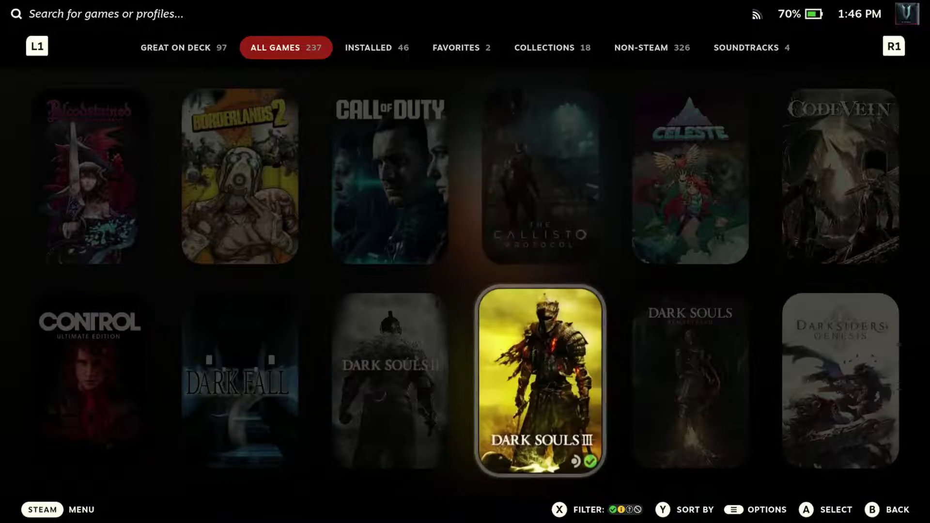
{"action": "key", "text": "Down"}
{"action": "key", "text": "Left"}
{"action": "key", "text": "Left"}
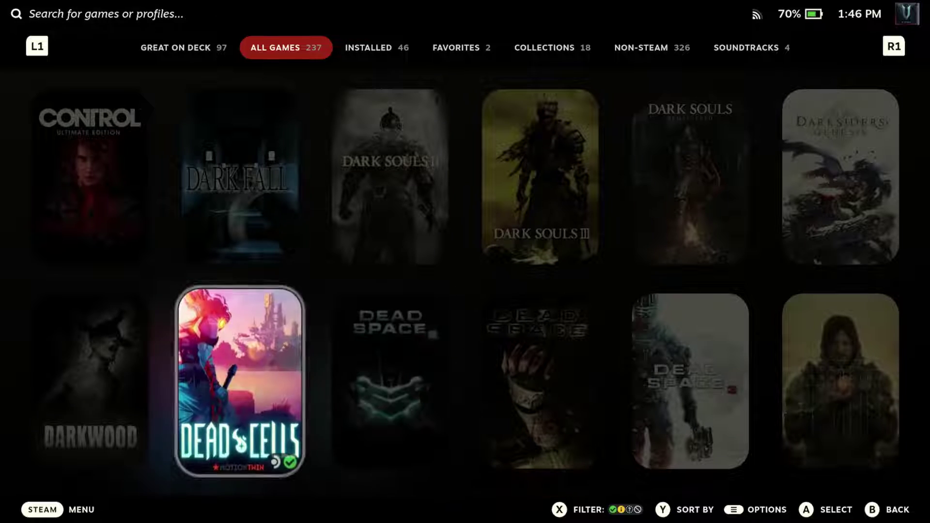
Browse the library grid from the Deus Ex row down to the row containing Elden Ring
{"action": "key", "text": "Down"}
{"action": "key", "text": "Right"}
{"action": "key", "text": "Right"}
{"action": "key", "text": "Right"}
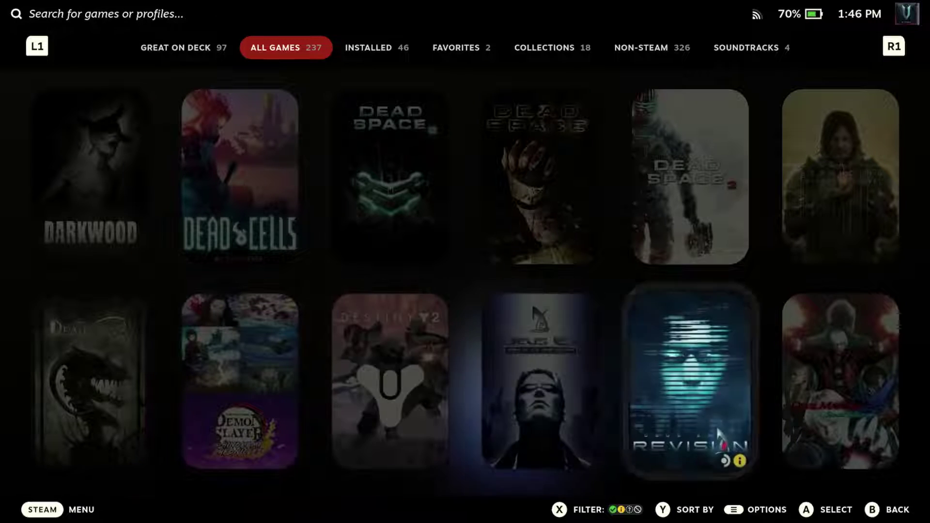
{"action": "key", "text": "Right"}
{"action": "key", "text": "Down"}
{"action": "key", "text": "Down"}
{"action": "key", "text": "Left"}
{"action": "key", "text": "Left"}
{"action": "key", "text": "Left"}
{"action": "key", "text": "Left"}
{"action": "key", "text": "Left"}
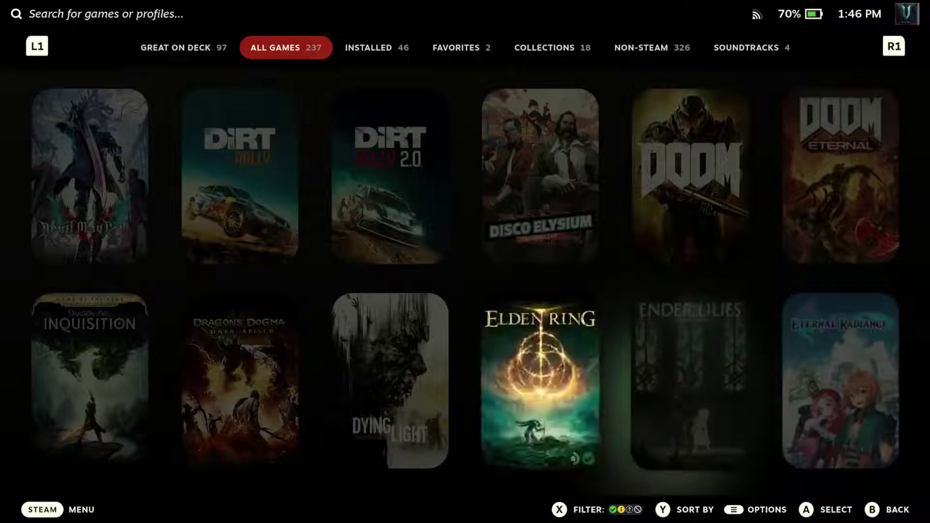
Browse further down the library grid through the Half-Life titles to the Hitman row
{"action": "key", "text": "Down"}
{"action": "key", "text": "Down"}
{"action": "key", "text": "Down"}
{"action": "key", "text": "Page_Down"}
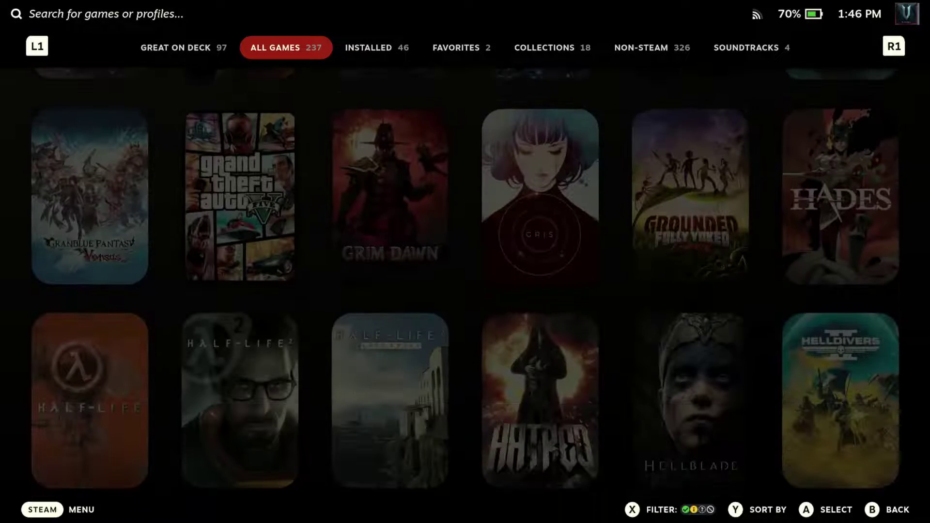
{"action": "key", "text": "Down"}
{"action": "key", "text": "Left"}
{"action": "key", "text": "Left"}
{"action": "key", "text": "Left"}
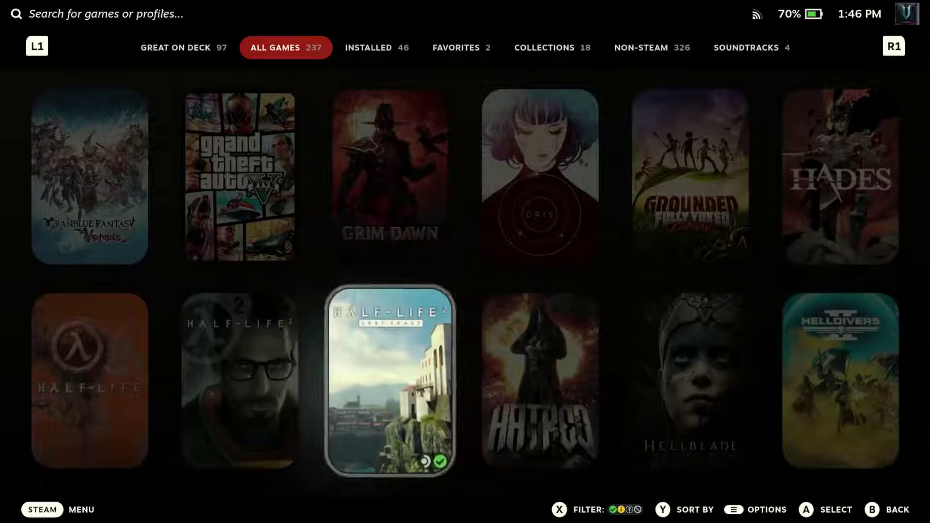
{"action": "key", "text": "Left"}
{"action": "key", "text": "Down"}
{"action": "key", "text": "Right"}
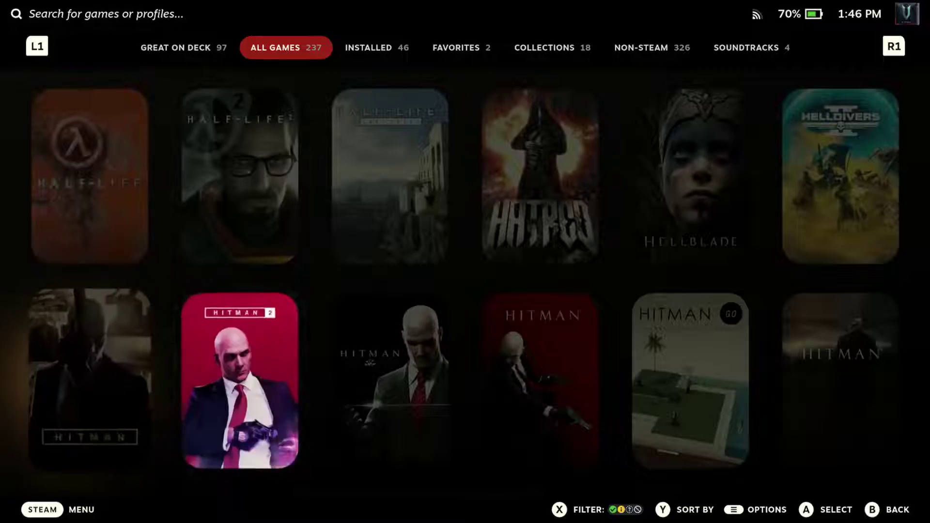
{"action": "key", "text": "Right"}
{"action": "key", "text": "Right"}
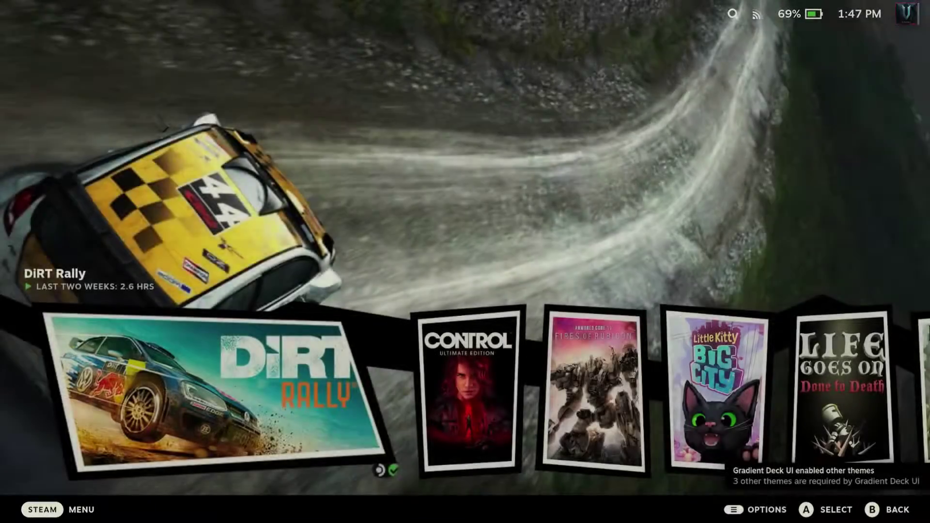
Browse the recent games on the home screen to examine the tilted, white-framed cover style
{"action": "key", "text": "Right"}
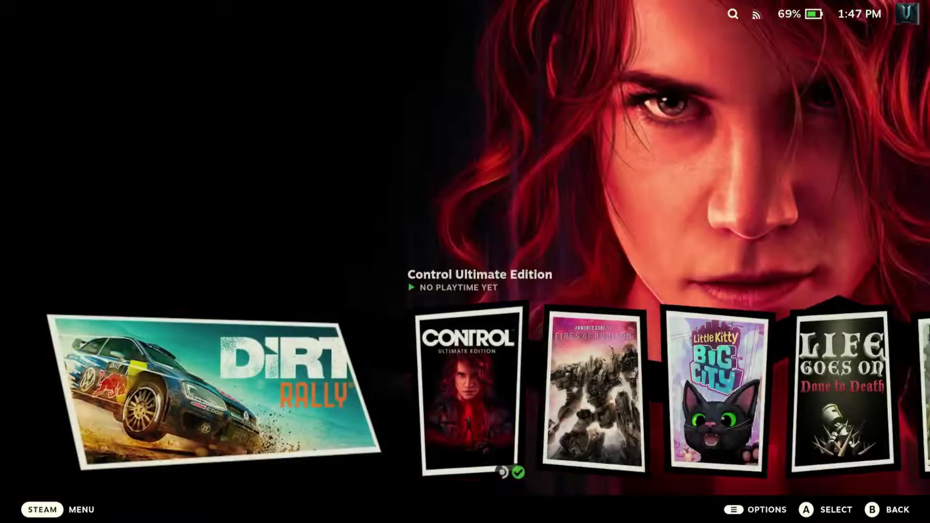
{"action": "key", "text": "Right"}
{"action": "key", "text": "Right"}
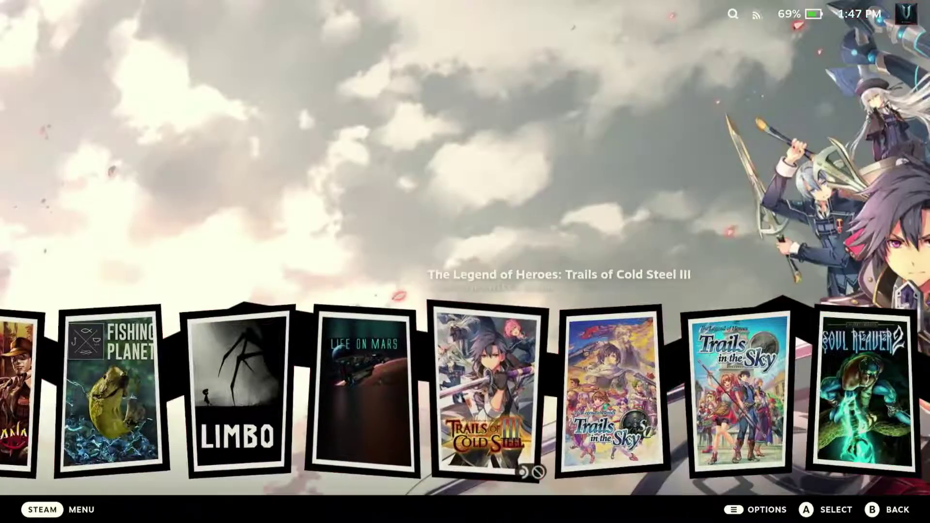
Browse the end of the recent games row around the Trails in the Sky and Soul Reaver titles
{"action": "key", "text": "Right"}
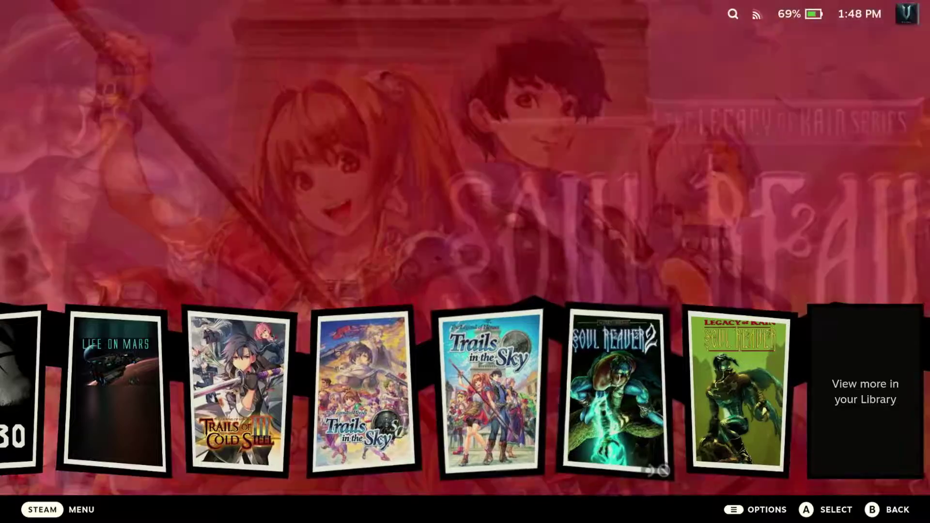
{"action": "key", "text": "Right"}
{"action": "key", "text": "Left"}
{"action": "key", "text": "Left"}
{"action": "key", "text": "Left"}
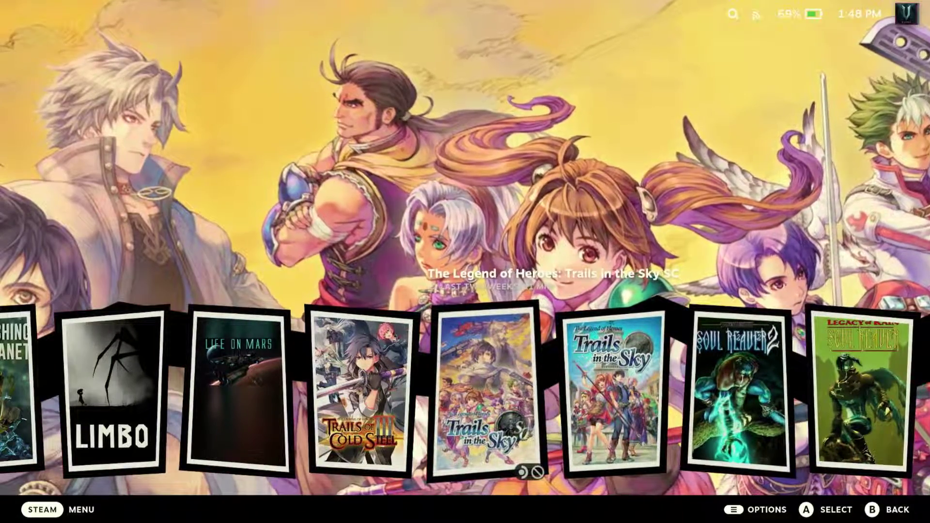
Open the library and browse the tilted covers in All Games down to the Elden Ring row
{"action": "key", "text": "ctrl+1"}
{"action": "key", "text": "Return"}
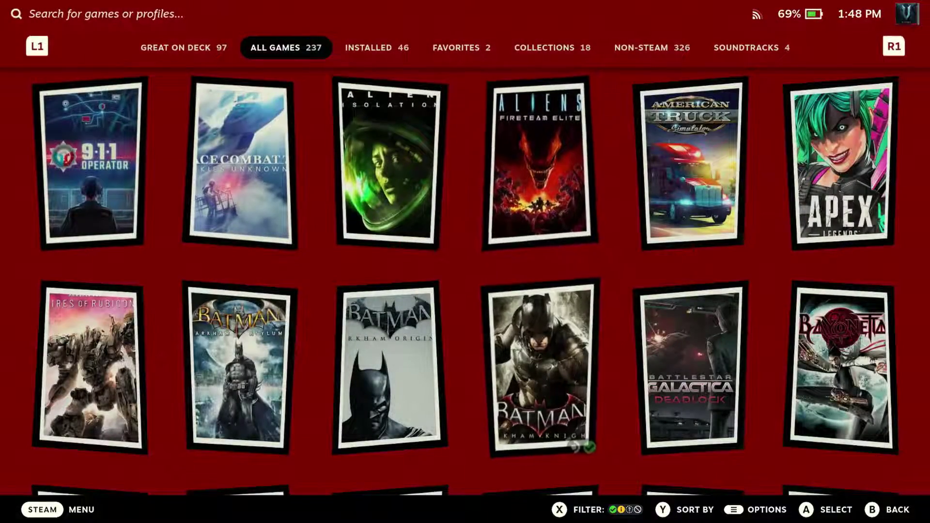
{"action": "key", "text": "Down"}
{"action": "key", "text": "Down"}
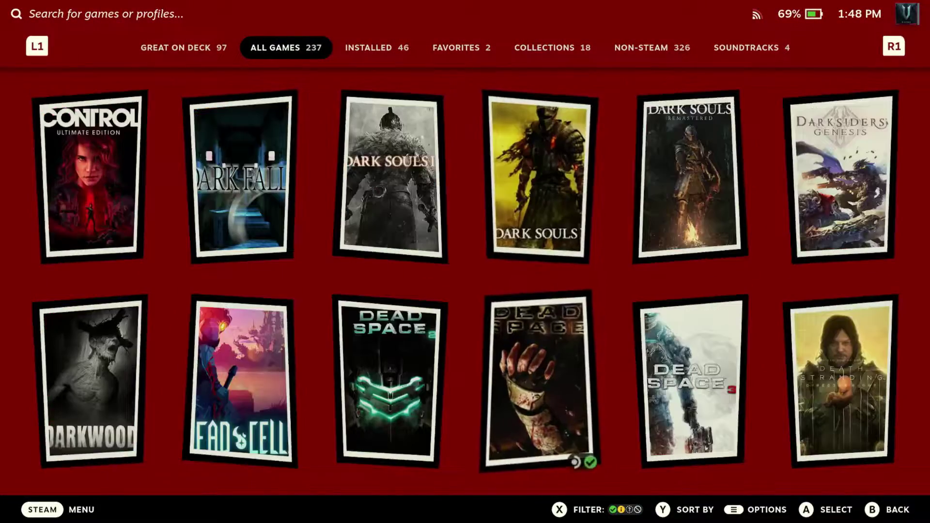
{"action": "key", "text": "Down"}
{"action": "key", "text": "Down"}
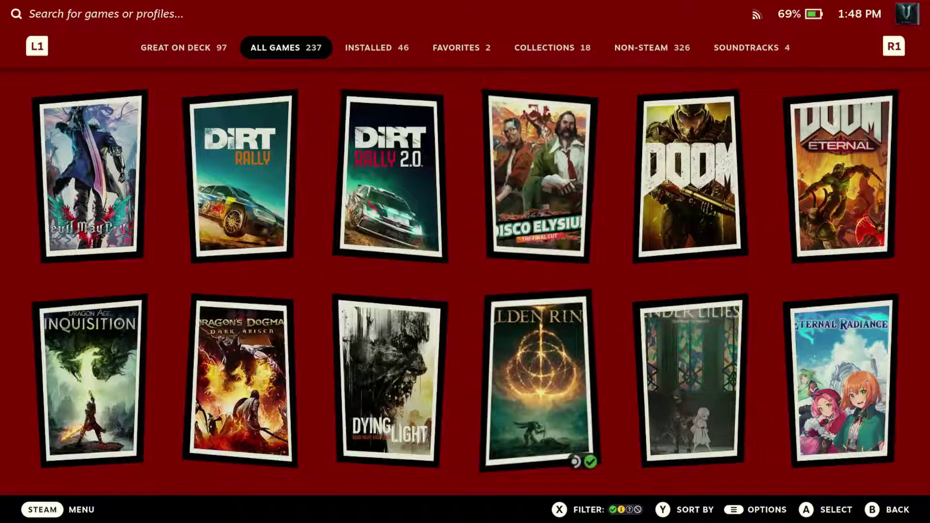
Browse further down the library grid through the Fishing Planet row to the Resident Evil row
{"action": "key", "text": "Down"}
{"action": "key", "text": "Down"}
{"action": "key", "text": "Down"}
{"action": "key", "text": "Down"}
{"action": "key", "text": "Down"}
{"action": "key", "text": "Down"}
{"action": "key", "text": "Down"}
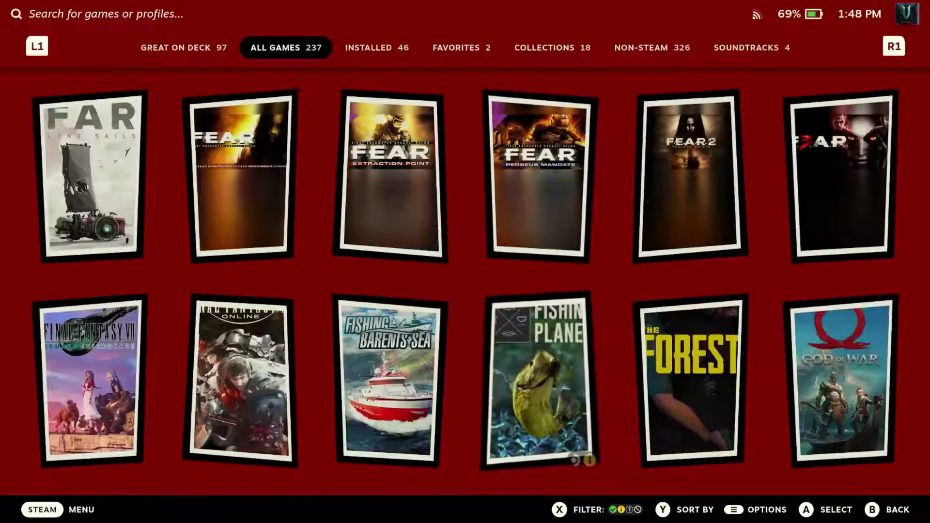
{"action": "key", "text": "Down"}
{"action": "key", "text": "Down"}
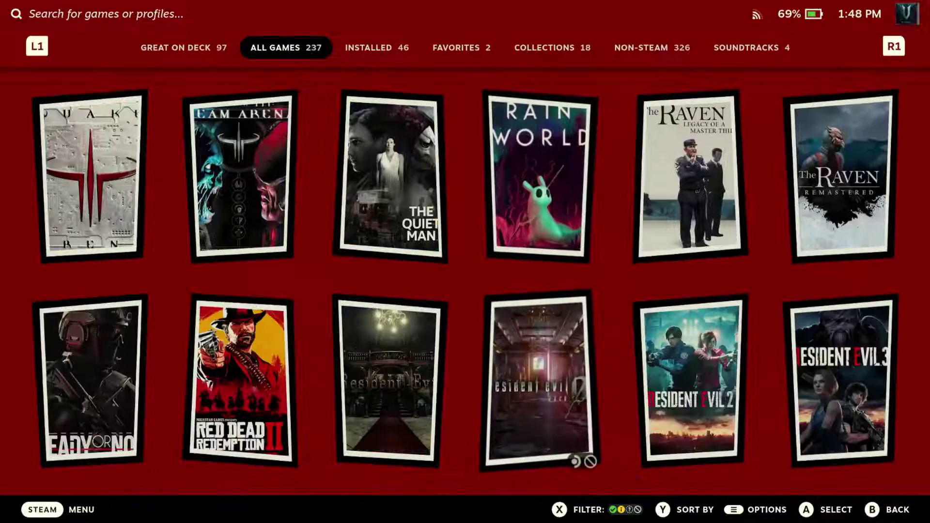
Browse the library grid past the Star Wars Jedi titles down to the last Tomb Raider row
{"action": "key", "text": "Down"}
{"action": "key", "text": "Down"}
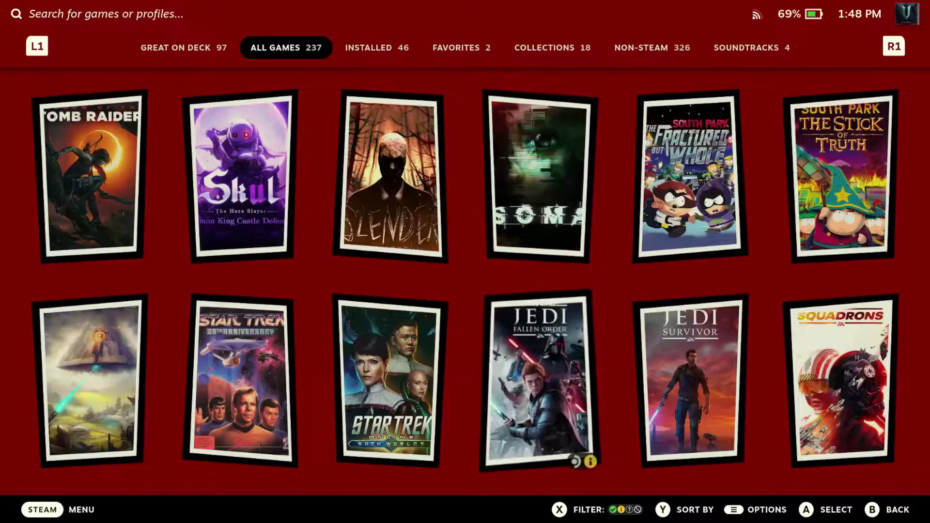
{"action": "key", "text": "Down"}
{"action": "key", "text": "Down"}
{"action": "key", "text": "Down"}
{"action": "key", "text": "Down"}
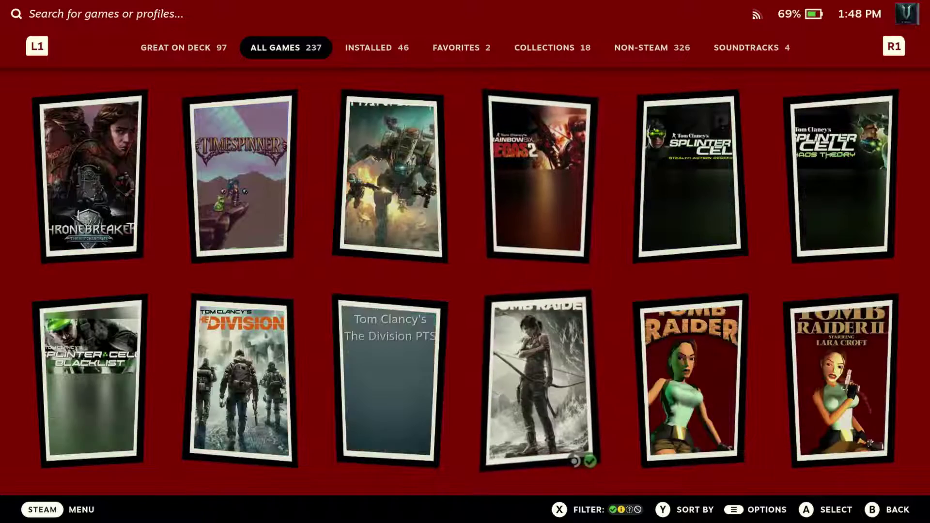
{"action": "key", "text": "Down"}
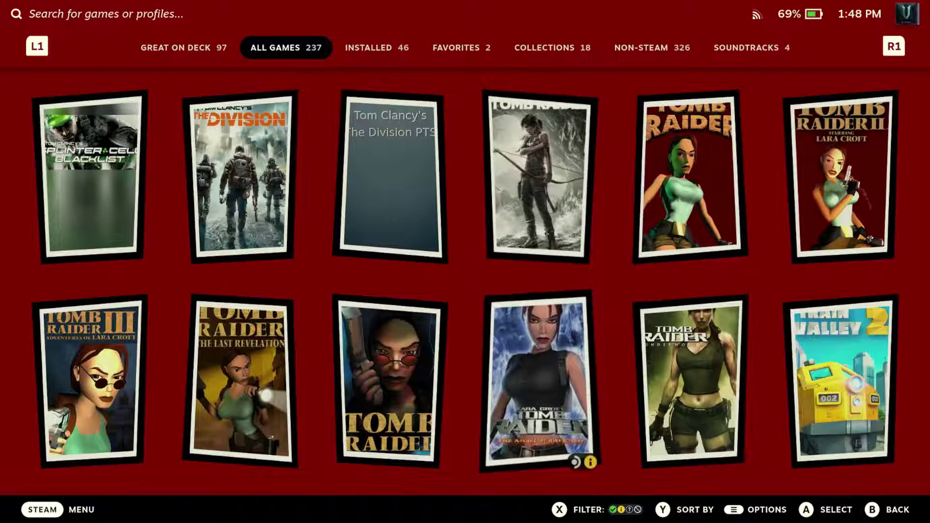
Go to the home screen and browse the recent games from Control to Lara Croft GO in the green monochrome theme
{"action": "key", "text": "ctrl+1"}
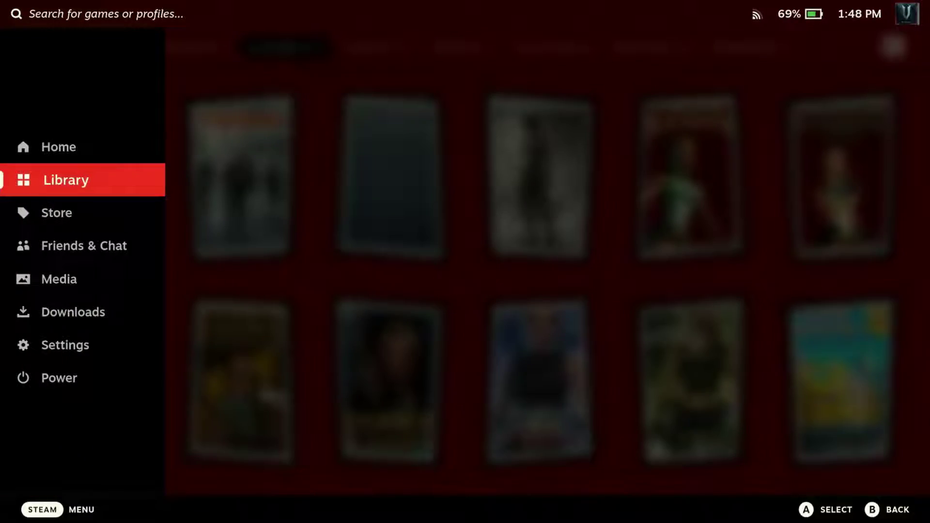
{"action": "key", "text": "Return"}
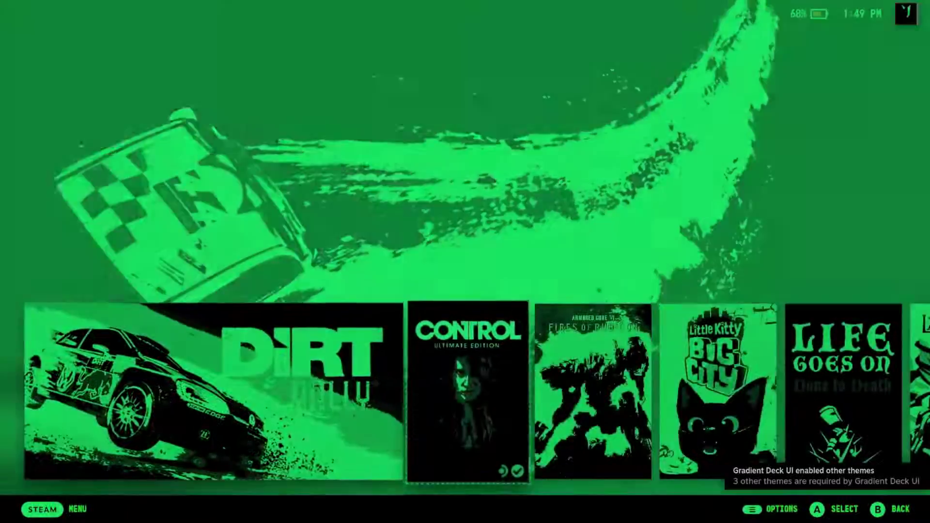
{"action": "key", "text": "Right"}
{"action": "key", "text": "Right"}
{"action": "key", "text": "Right"}
{"action": "key", "text": "Right"}
{"action": "key", "text": "Right"}
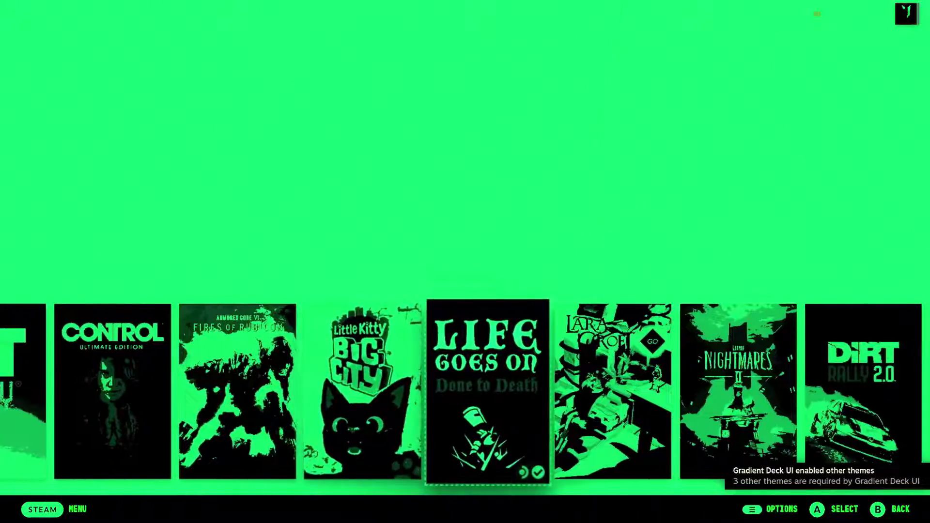
Look through the home screen's What's New, recently updated and Special Offers sections, and return to the games row
{"action": "key", "text": "Down"}
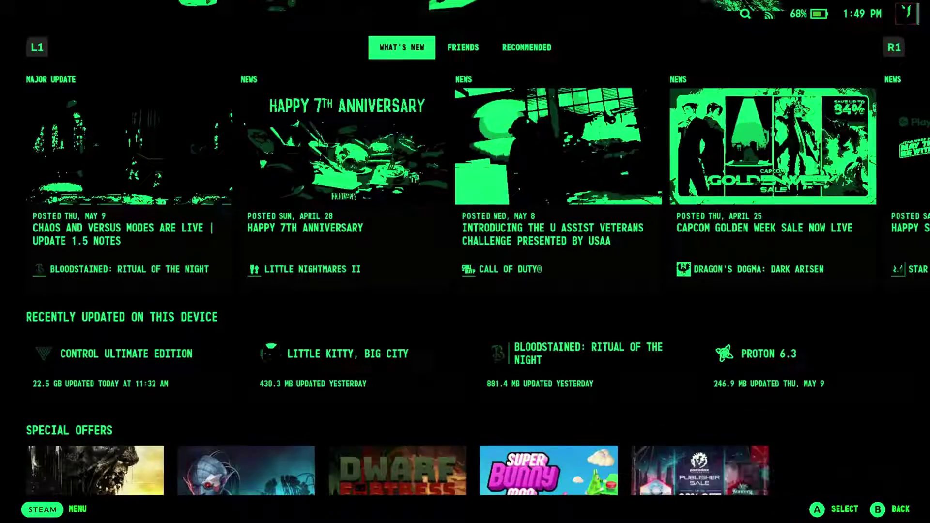
{"action": "key", "text": "Down"}
{"action": "key", "text": "Down"}
{"action": "key", "text": "Down"}
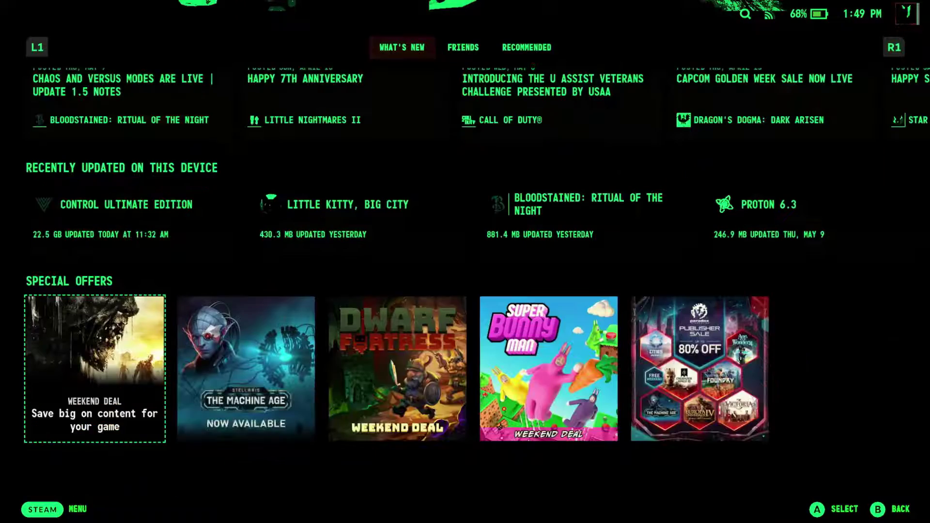
{"action": "key", "text": "Up"}
{"action": "key", "text": "Up"}
{"action": "key", "text": "Up"}
{"action": "key", "text": "Up"}
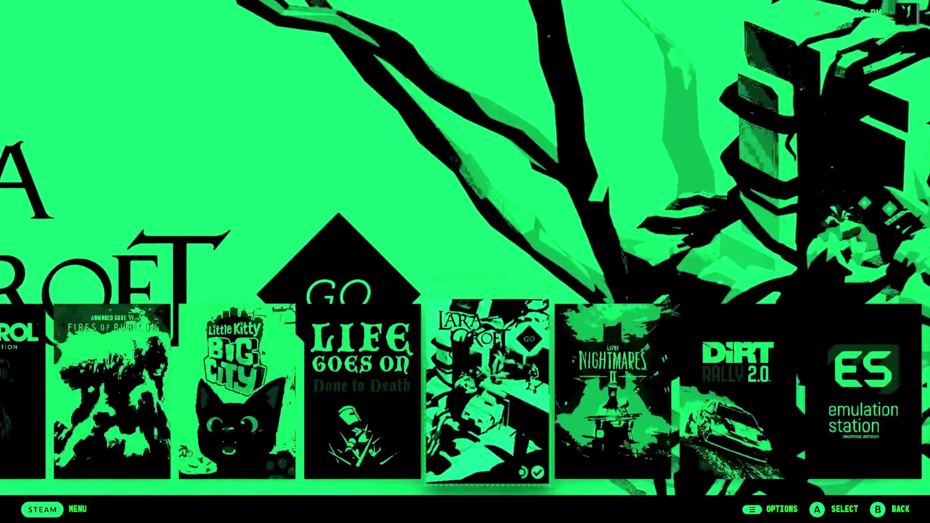
Look over the green-themed main menu entries and open the library
{"action": "key", "text": "ctrl+1"}
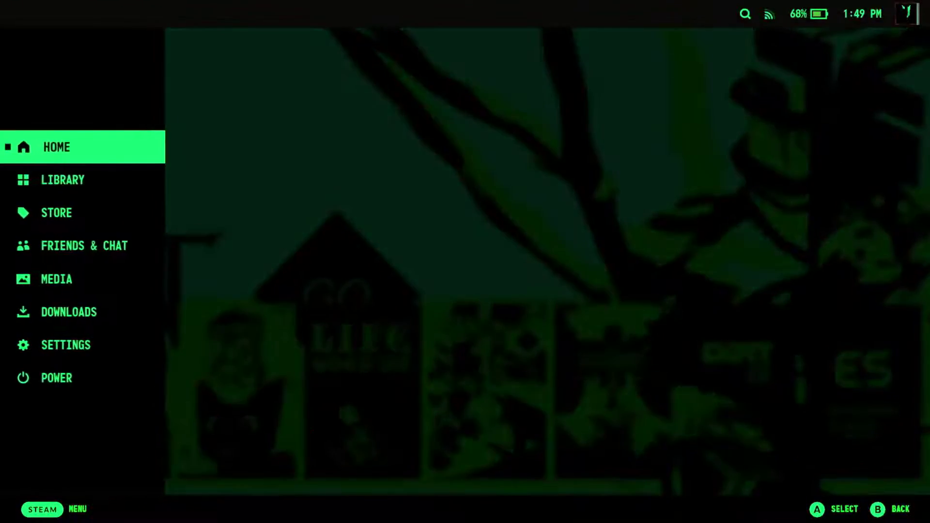
{"action": "key", "text": "Down"}
{"action": "key", "text": "Down"}
{"action": "key", "text": "Down"}
{"action": "key", "text": "Down"}
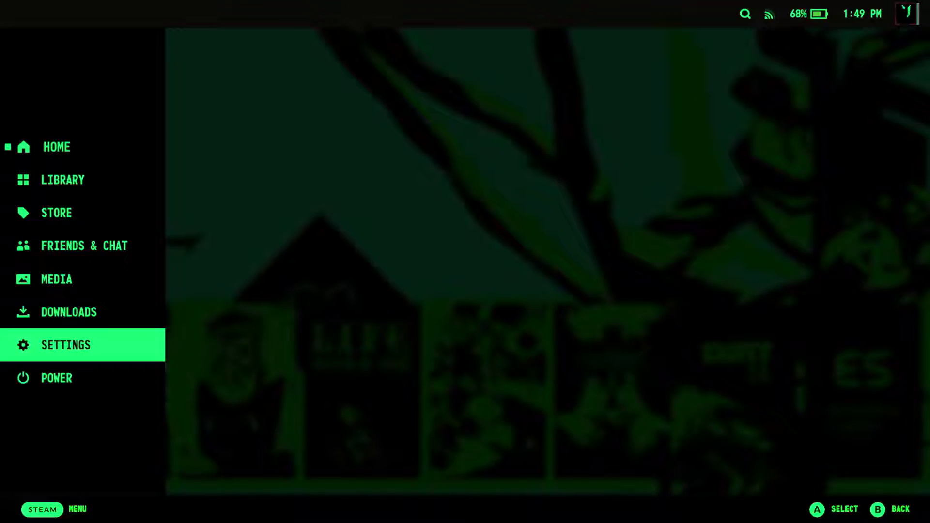
{"action": "key", "text": "Return"}
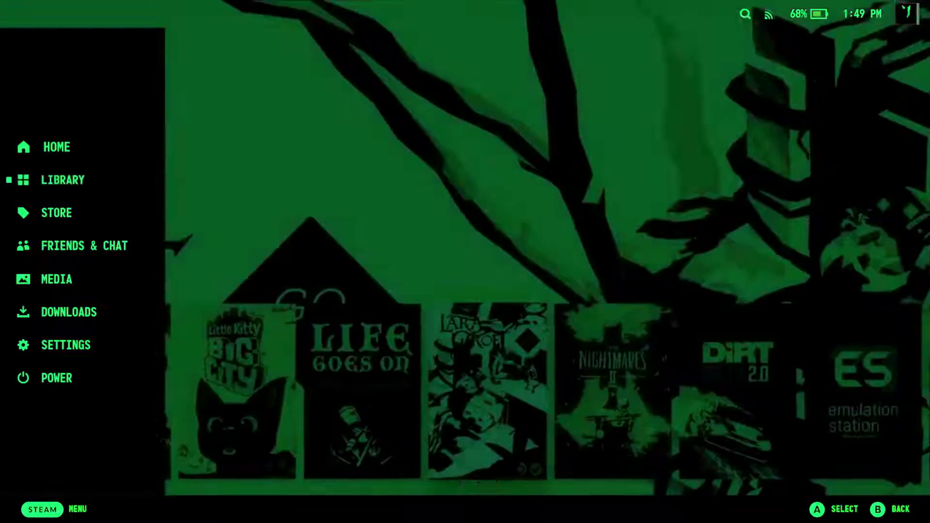
{"action": "key", "text": "Right"}
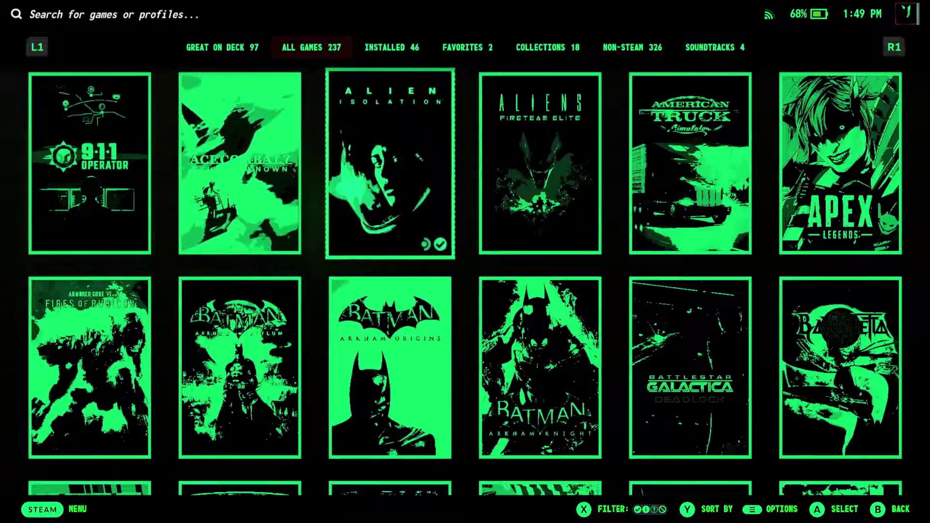
Browse the green monochrome library grid down past Dark Souls II to the EverQuest II row
{"action": "key", "text": "Down"}
{"action": "key", "text": "Down"}
{"action": "key", "text": "Down"}
{"action": "key", "text": "Down"}
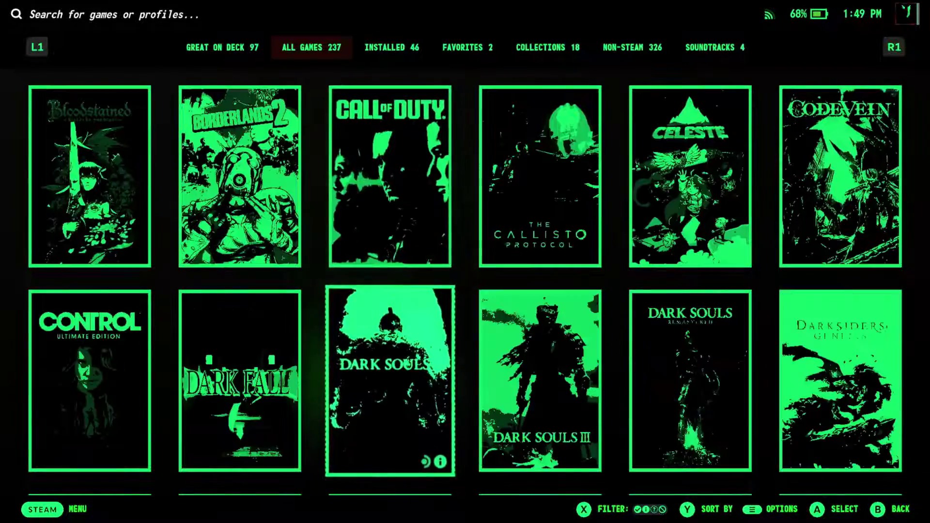
{"action": "key", "text": "Down"}
{"action": "key", "text": "Down"}
{"action": "key", "text": "Down"}
{"action": "key", "text": "Down"}
{"action": "key", "text": "Down"}
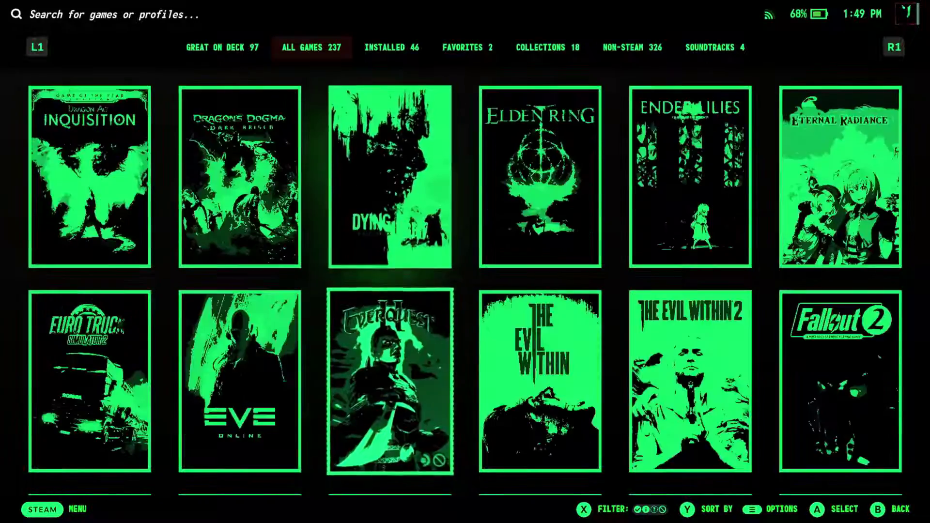
Browse further down the library grid through Grim Dawn and Horizon to the Little Nightmares II row
{"action": "key", "text": "Down"}
{"action": "key", "text": "Down"}
{"action": "key", "text": "Down"}
{"action": "key", "text": "Down"}
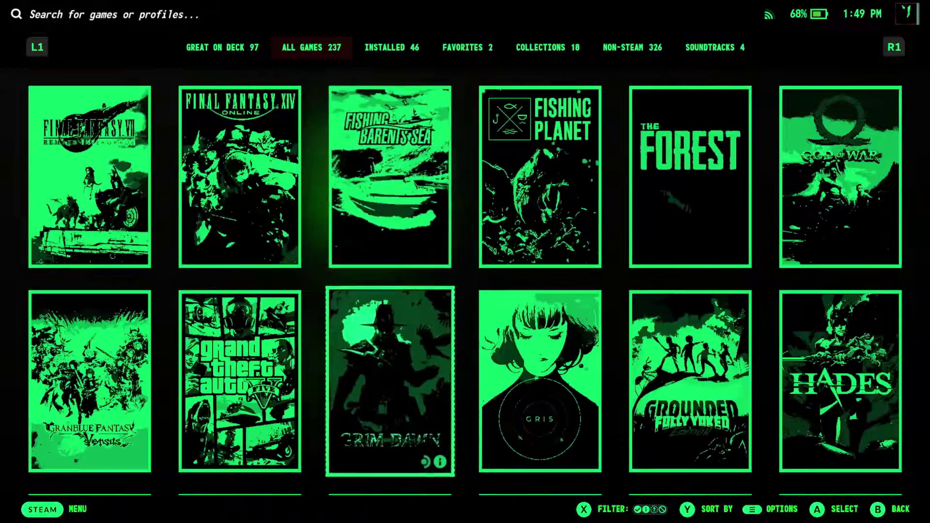
{"action": "key", "text": "Down"}
{"action": "key", "text": "Down"}
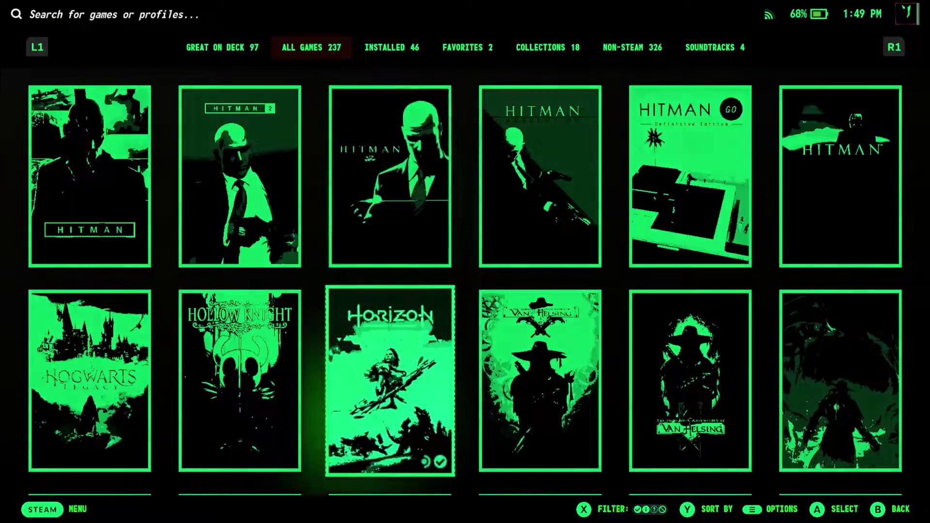
{"action": "key", "text": "Down"}
{"action": "key", "text": "Down"}
{"action": "key", "text": "Down"}
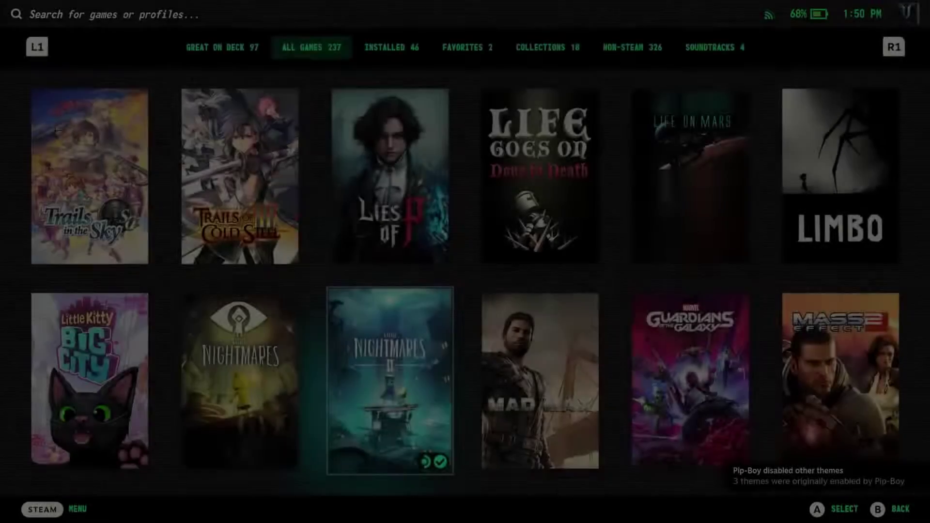
Examine the full-colour Pip-Boy home screen, browsing recent games to Little Nightmares II and the sections down to Special Offers
{"action": "key", "text": "Escape"}
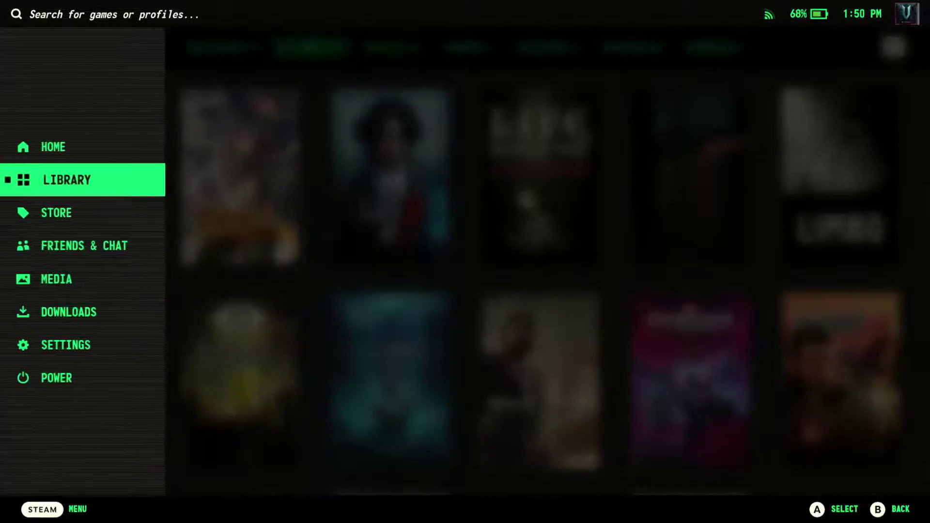
{"action": "key", "text": "Return"}
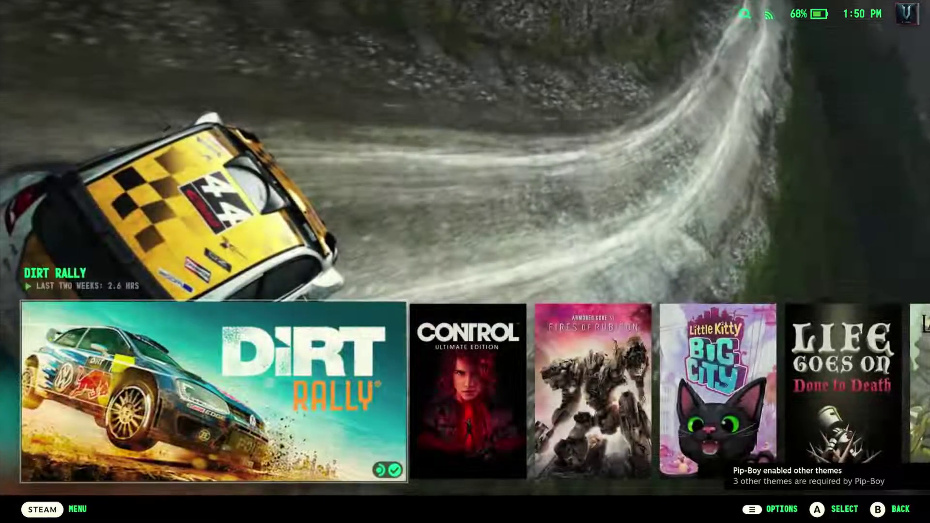
{"action": "key", "text": "Right"}
{"action": "key", "text": "Right"}
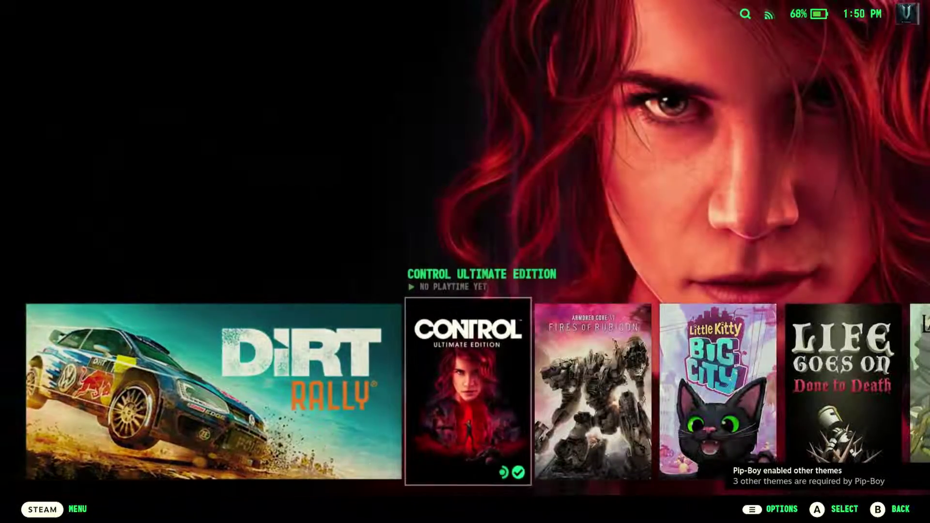
{"action": "key", "text": "Right"}
{"action": "key", "text": "Right"}
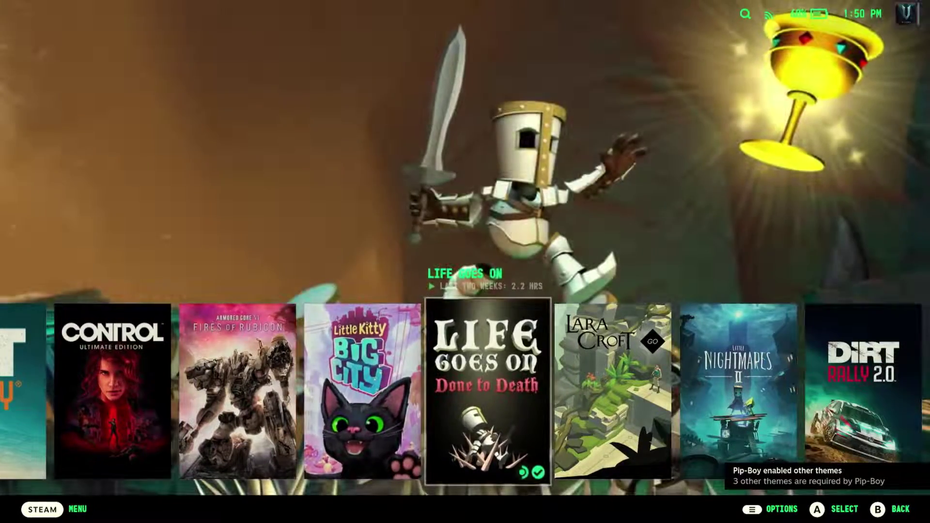
{"action": "key", "text": "Right"}
{"action": "key", "text": "Right"}
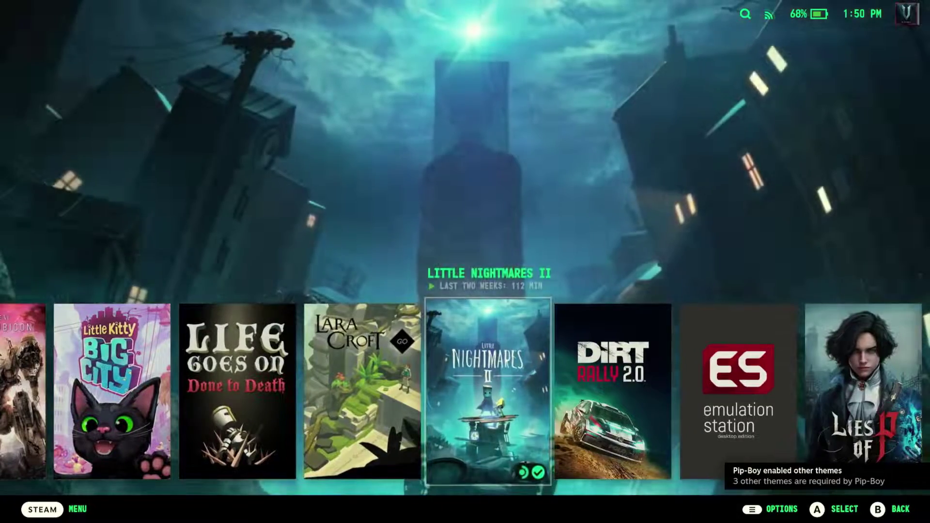
{"action": "key", "text": "Down"}
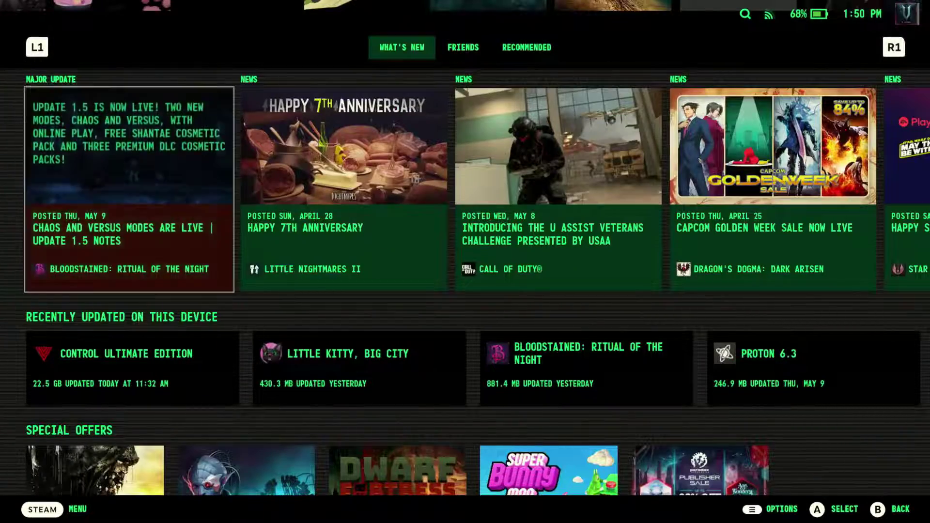
{"action": "key", "text": "Down"}
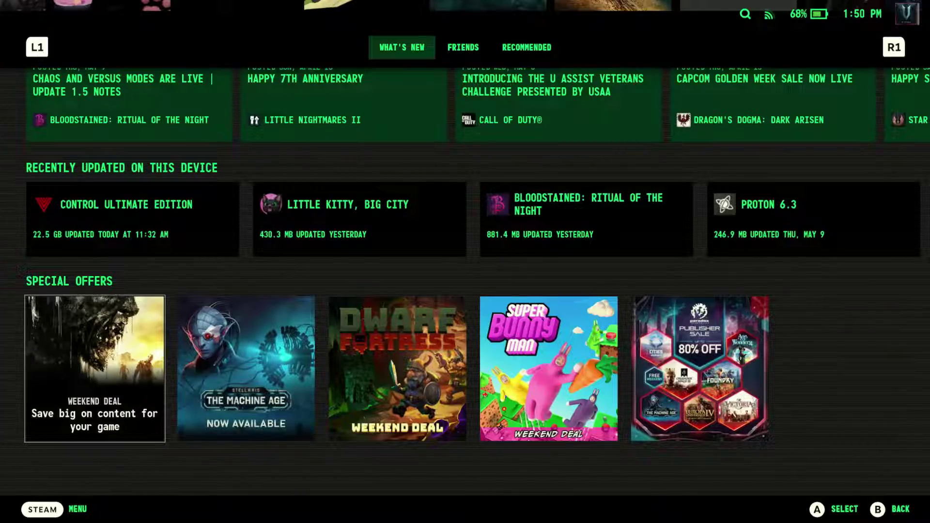
Open the library and move across the first row of All Games to Apex Legends
{"action": "key", "text": "ctrl+1"}
{"action": "key", "text": "Return"}
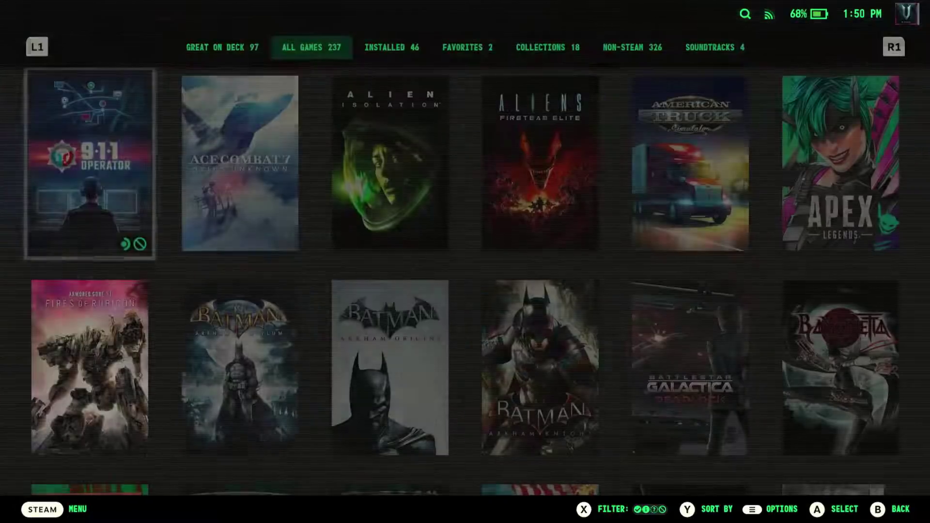
{"action": "key", "text": "Right"}
{"action": "key", "text": "Right"}
{"action": "key", "text": "Right"}
{"action": "key", "text": "Right"}
{"action": "key", "text": "Right"}
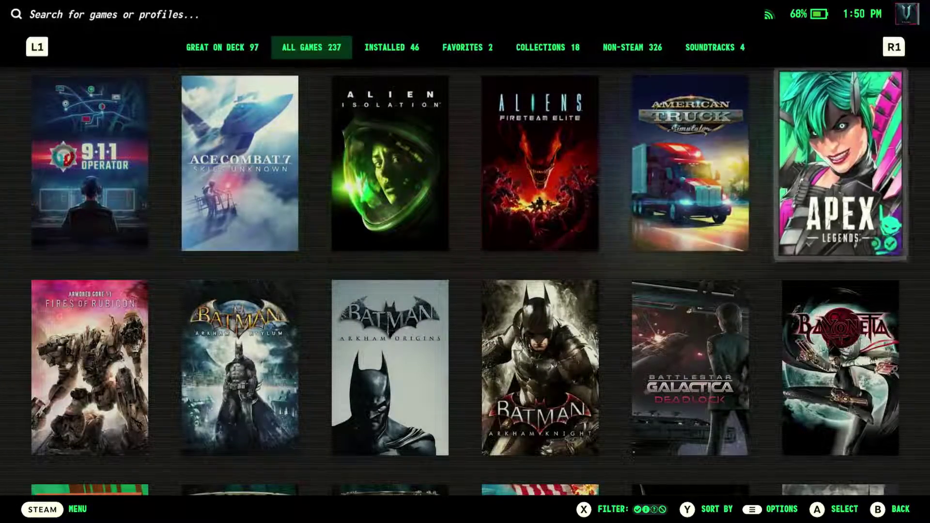
Move down to the BioShock row and across it to Big Journey
{"action": "key", "text": "Down"}
{"action": "key", "text": "Down"}
{"action": "key", "text": "Left"}
{"action": "key", "text": "Left"}
{"action": "key", "text": "Left"}
{"action": "key", "text": "Left"}
{"action": "key", "text": "Left"}
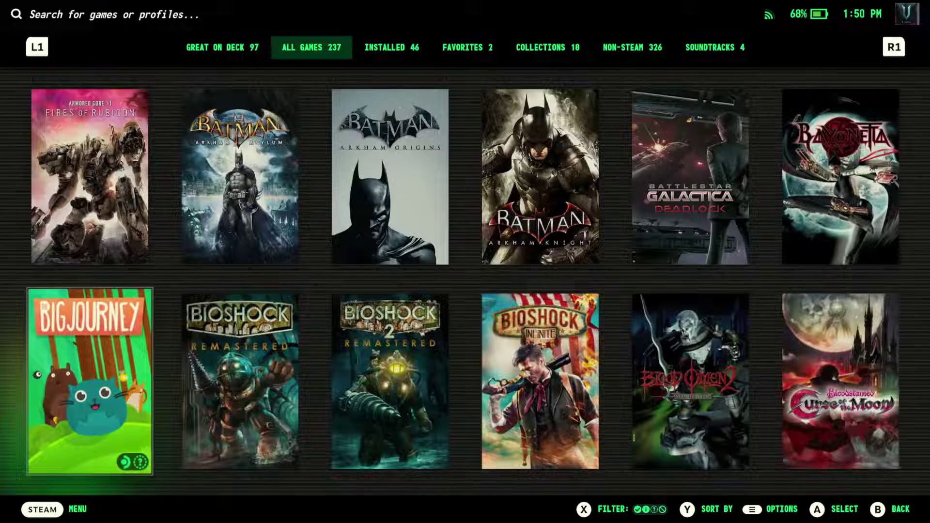
Browse the row across to Bloodstained: Curse of the Moon and back to BioShock 2 Remastered
{"action": "key", "text": "Right"}
{"action": "key", "text": "Right"}
{"action": "key", "text": "Right"}
{"action": "key", "text": "Right"}
{"action": "key", "text": "Right"}
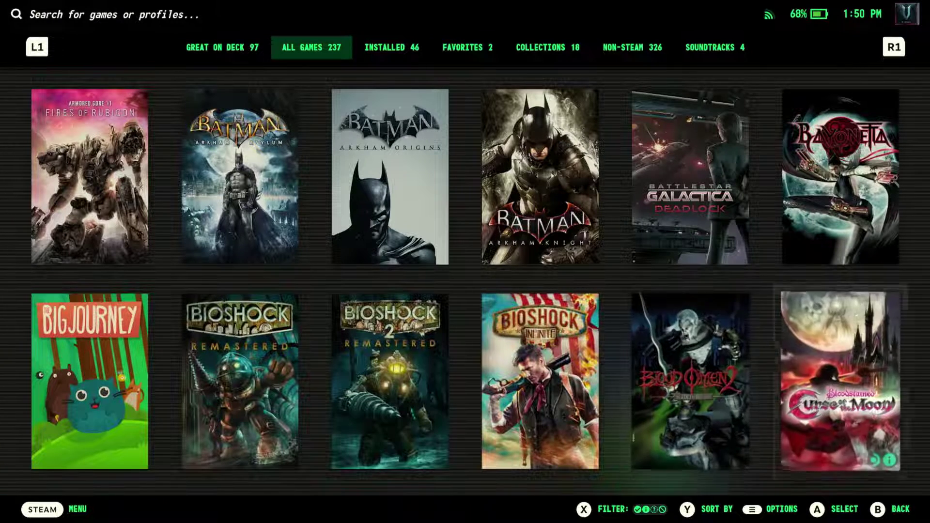
{"action": "key", "text": "Left"}
{"action": "key", "text": "Left"}
{"action": "key", "text": "Left"}
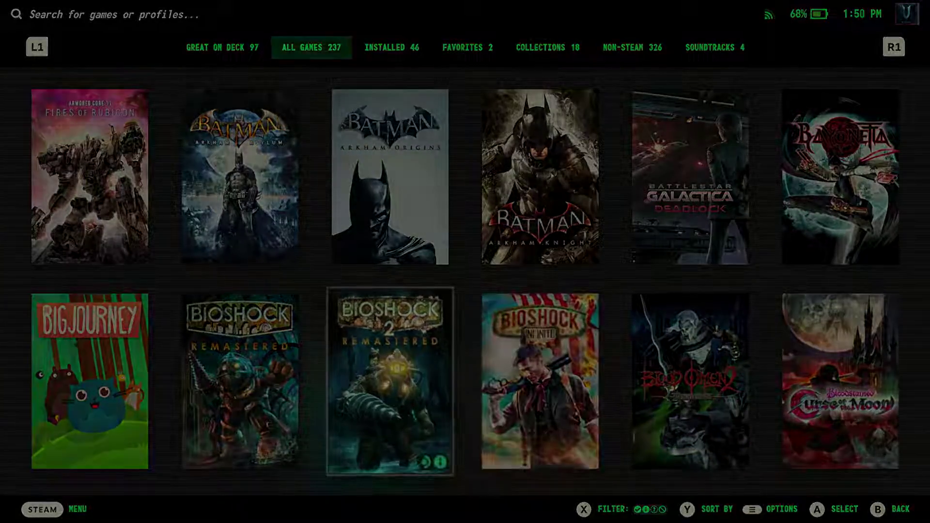